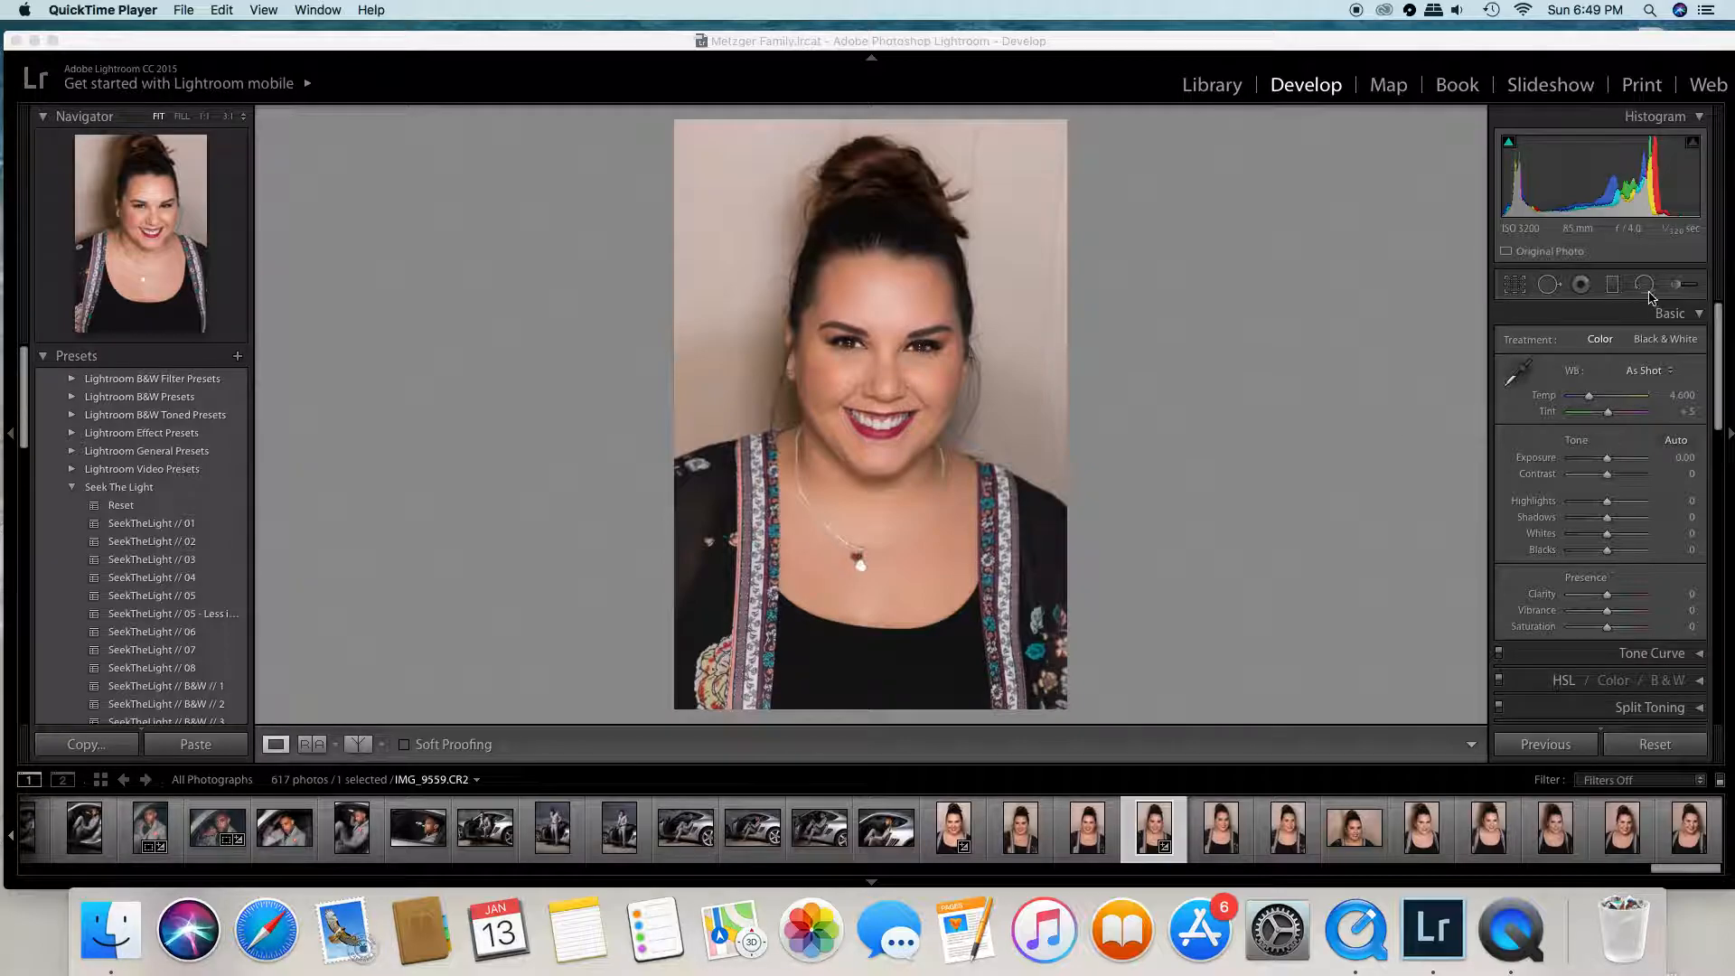
- Start a new Adjustment Brush mask on the portrait with the Teeth Whitening effect, ready for the smile
click(1677, 288)
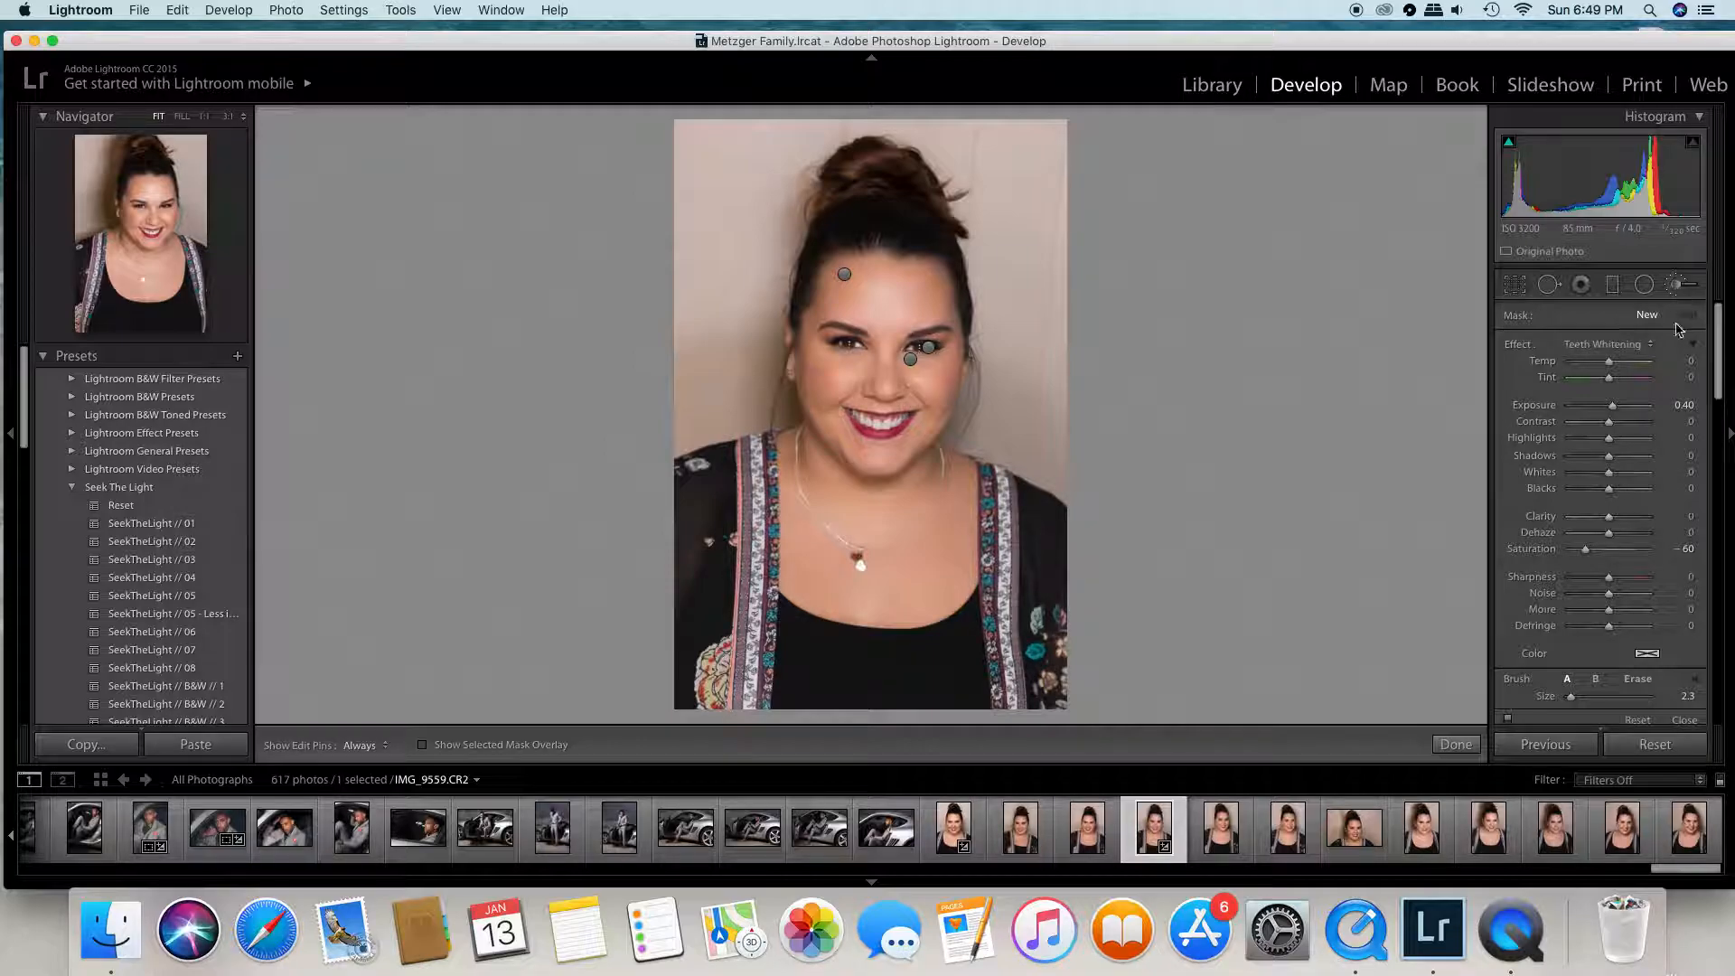
click(1619, 347)
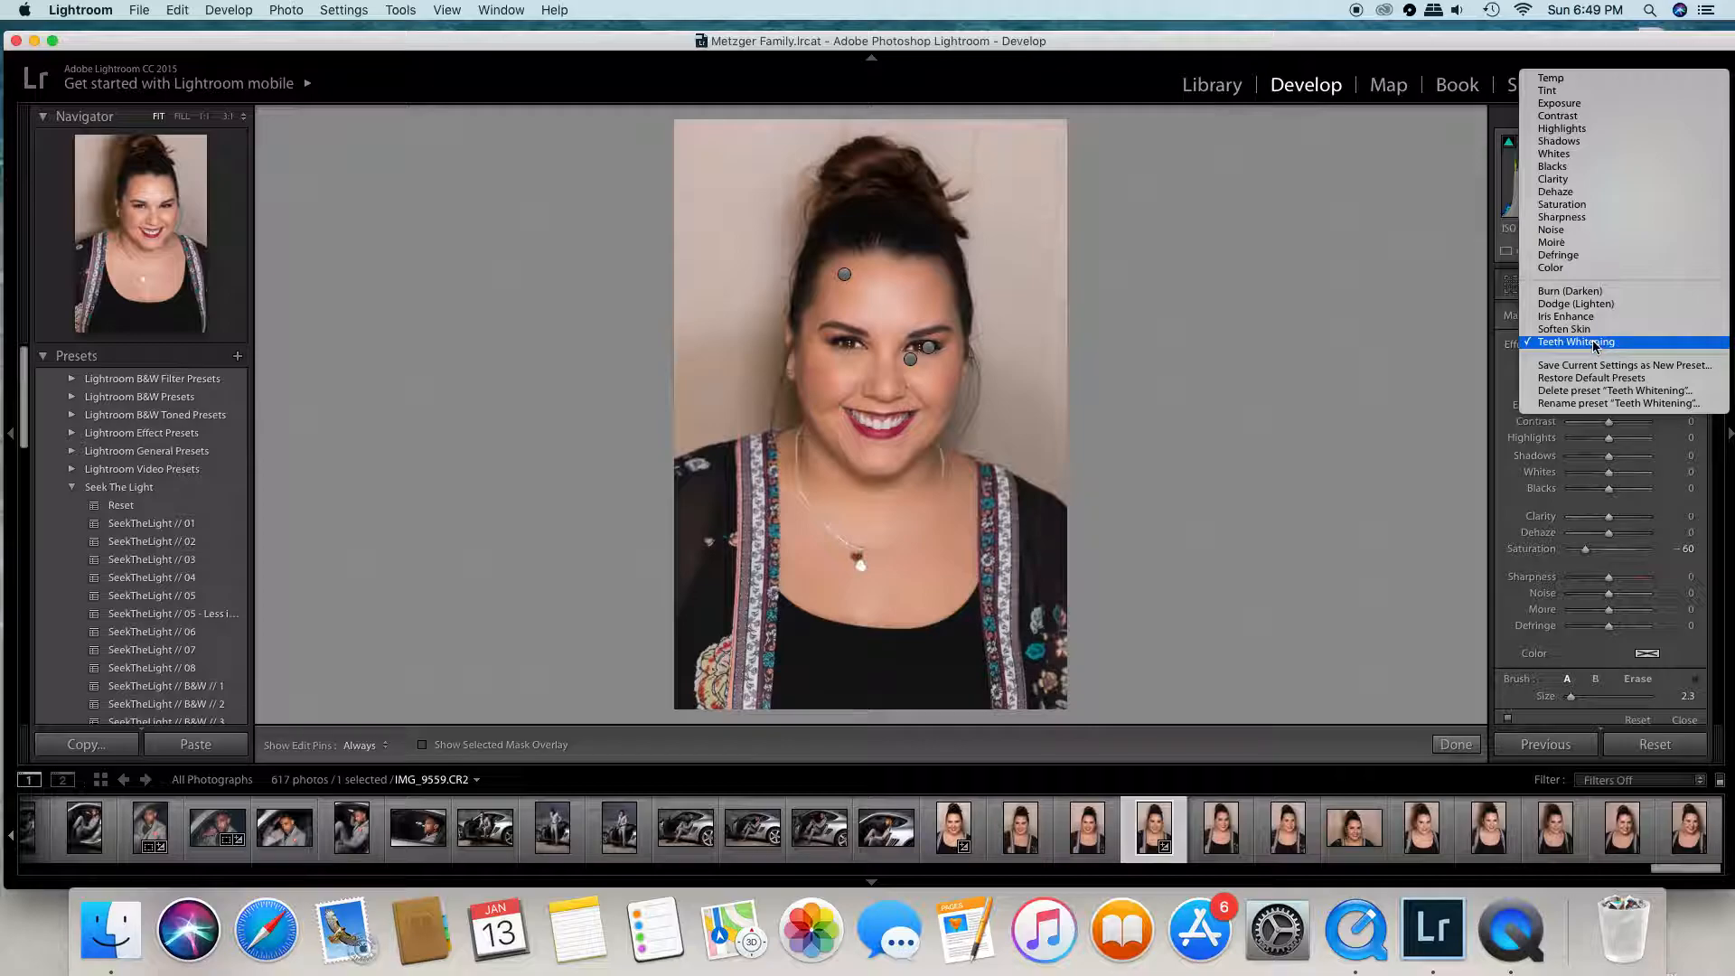
click(1595, 343)
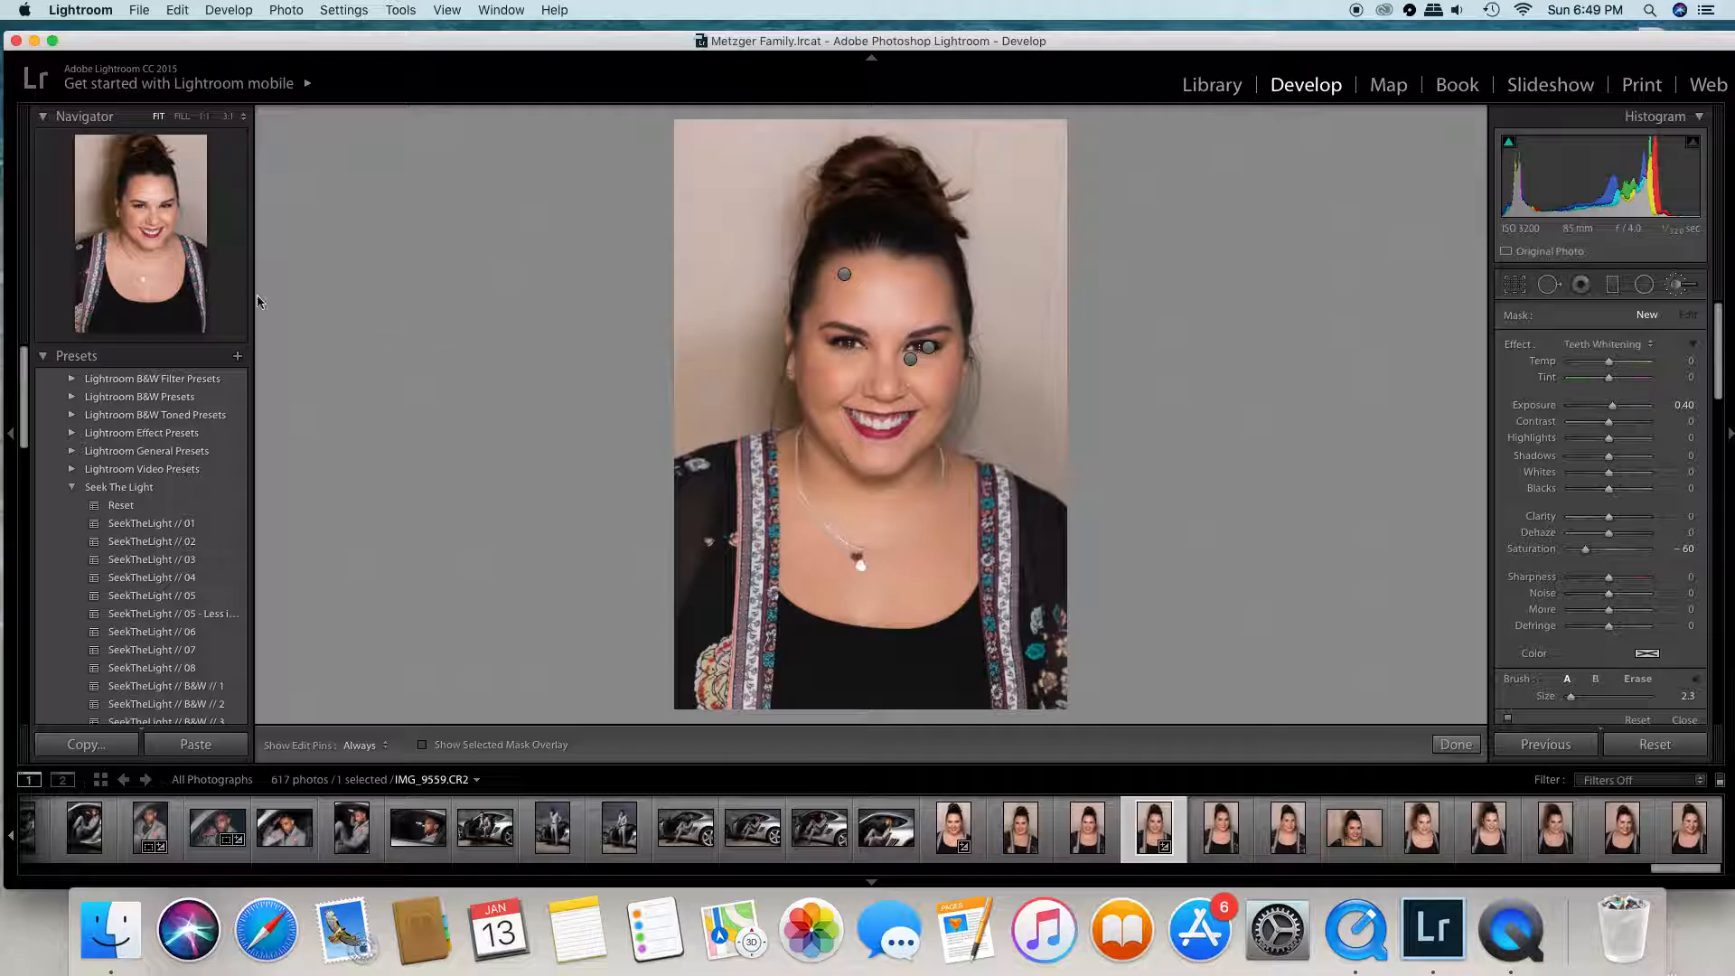
click(156, 226)
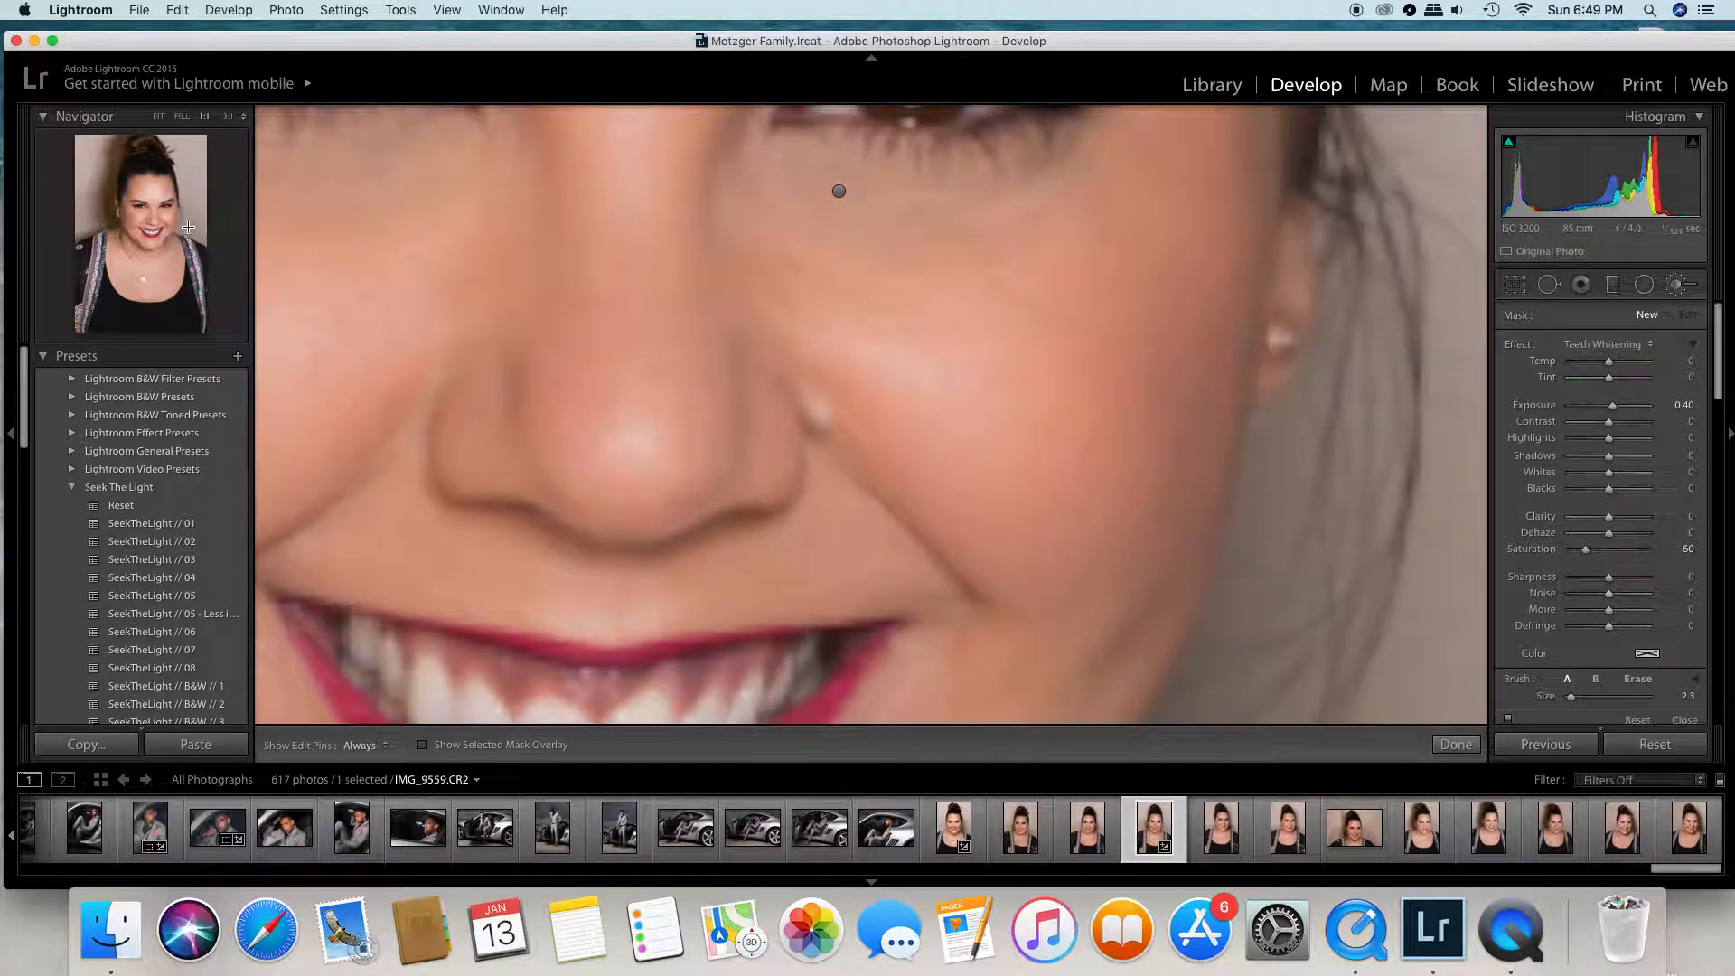
click(182, 115)
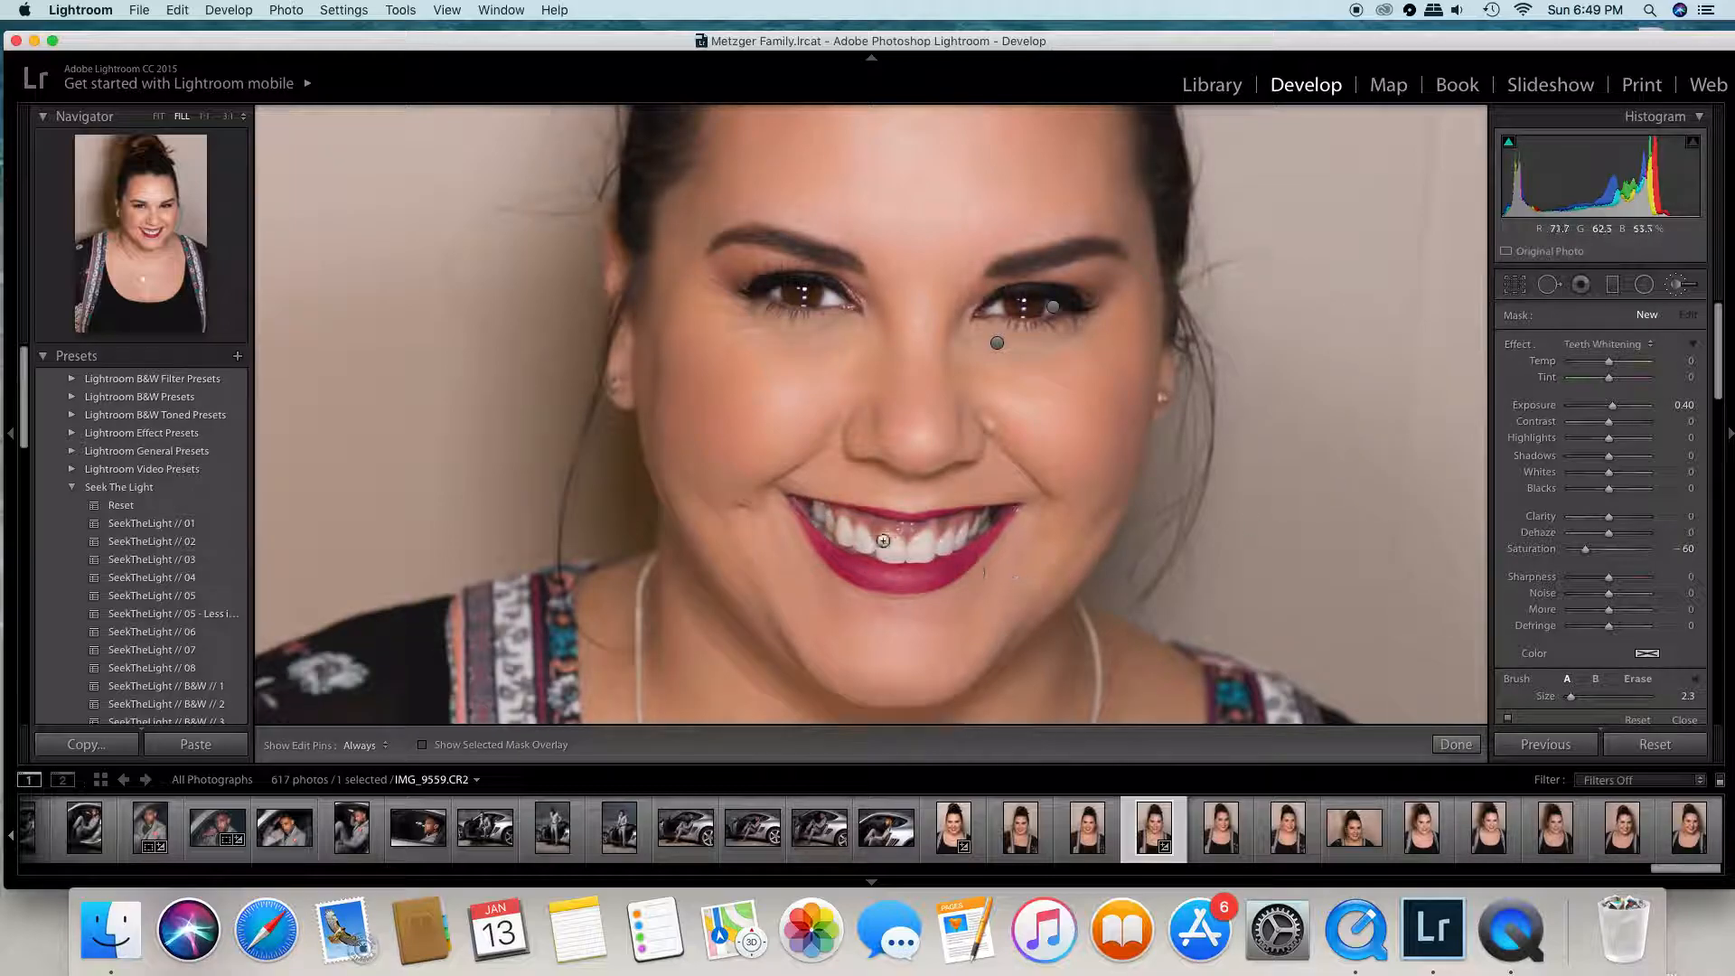
click(204, 116)
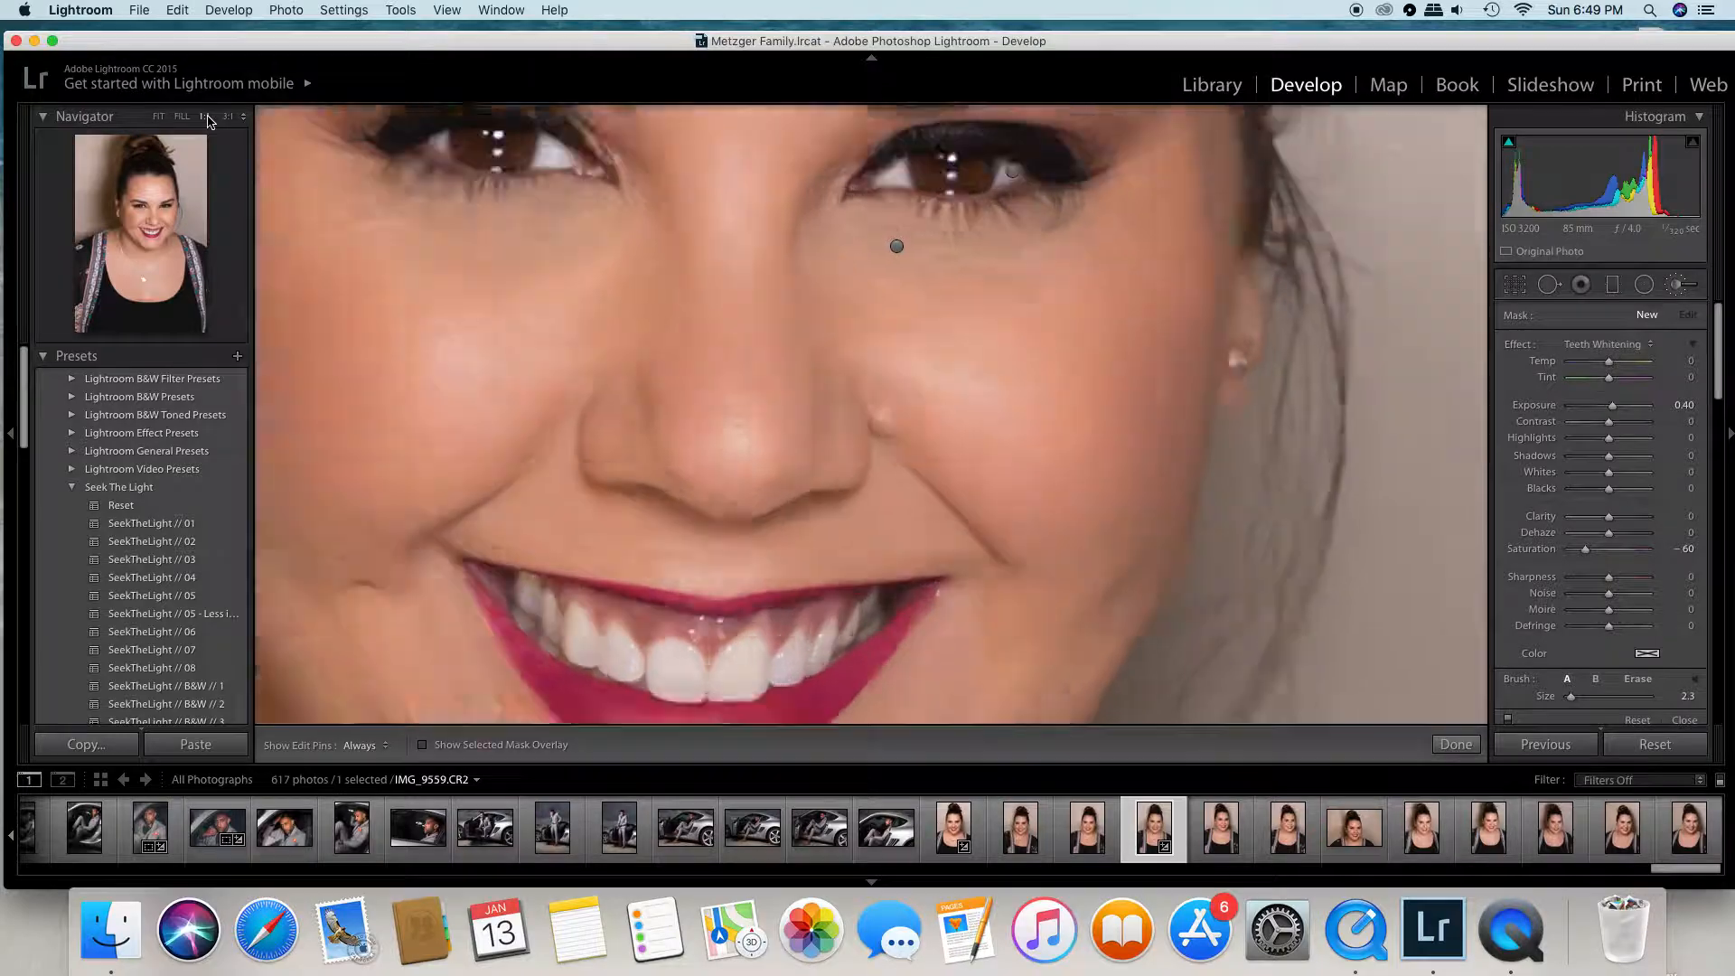
click(151, 239)
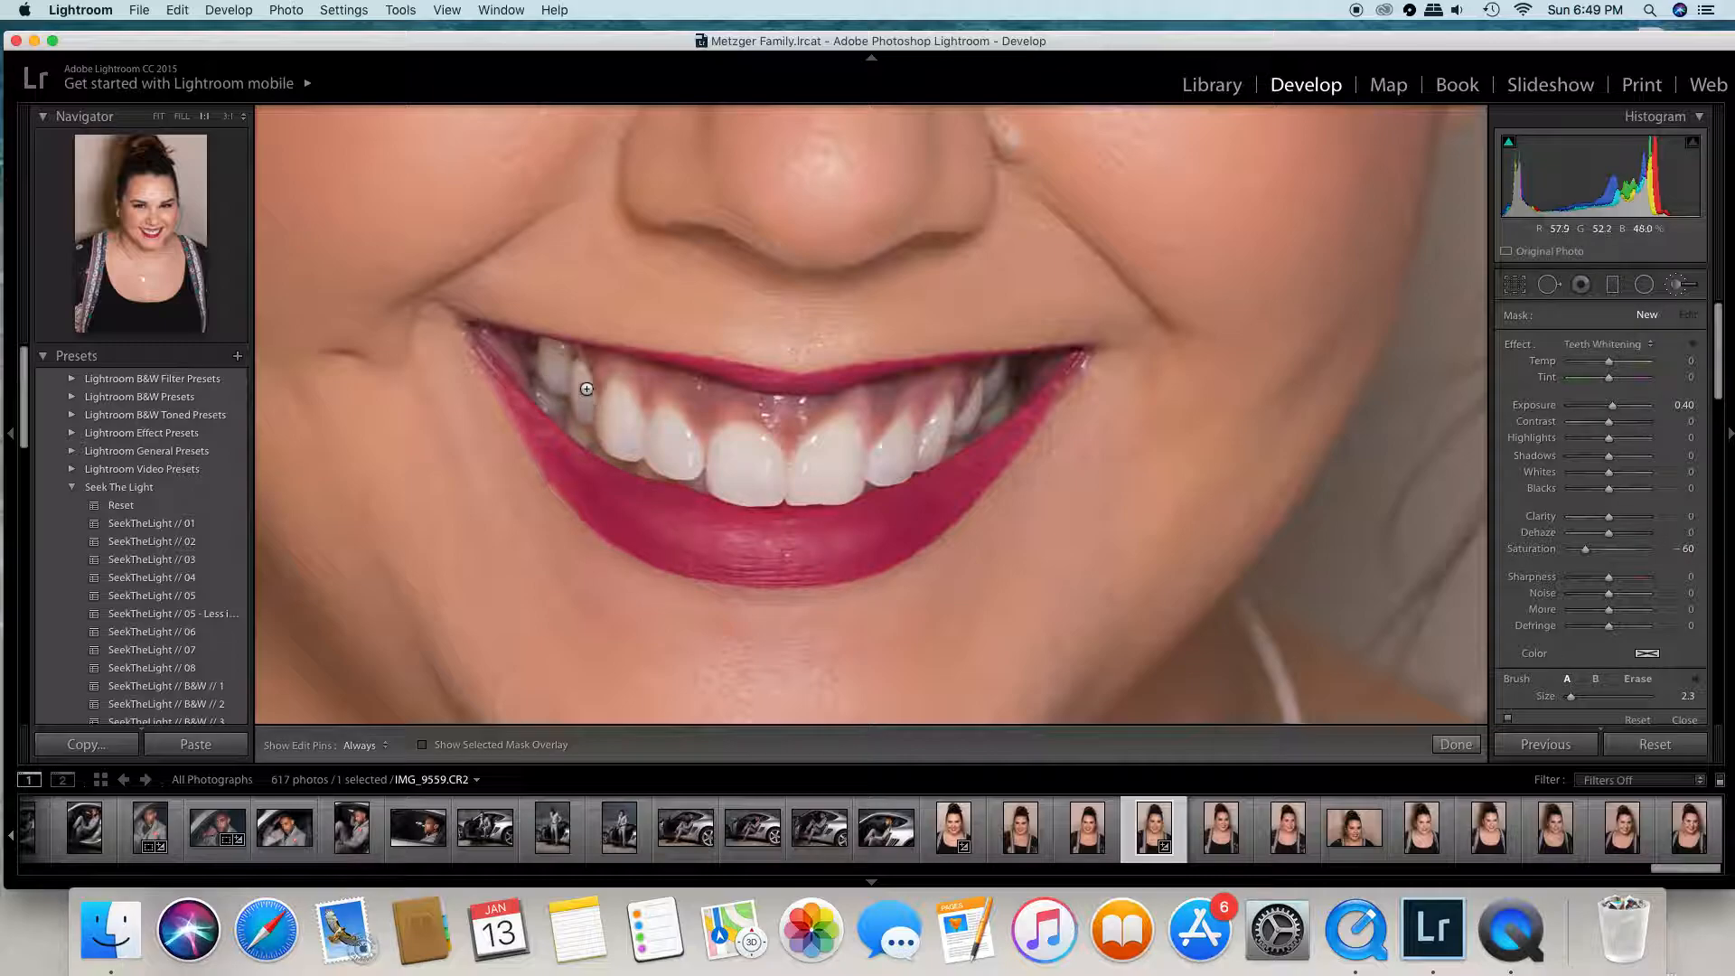
- Brush Teeth Whitening over the two front teeth and those on the photo's left side, toggling edit pin visibility while painting
key(h)
drag(547, 354, 583, 398)
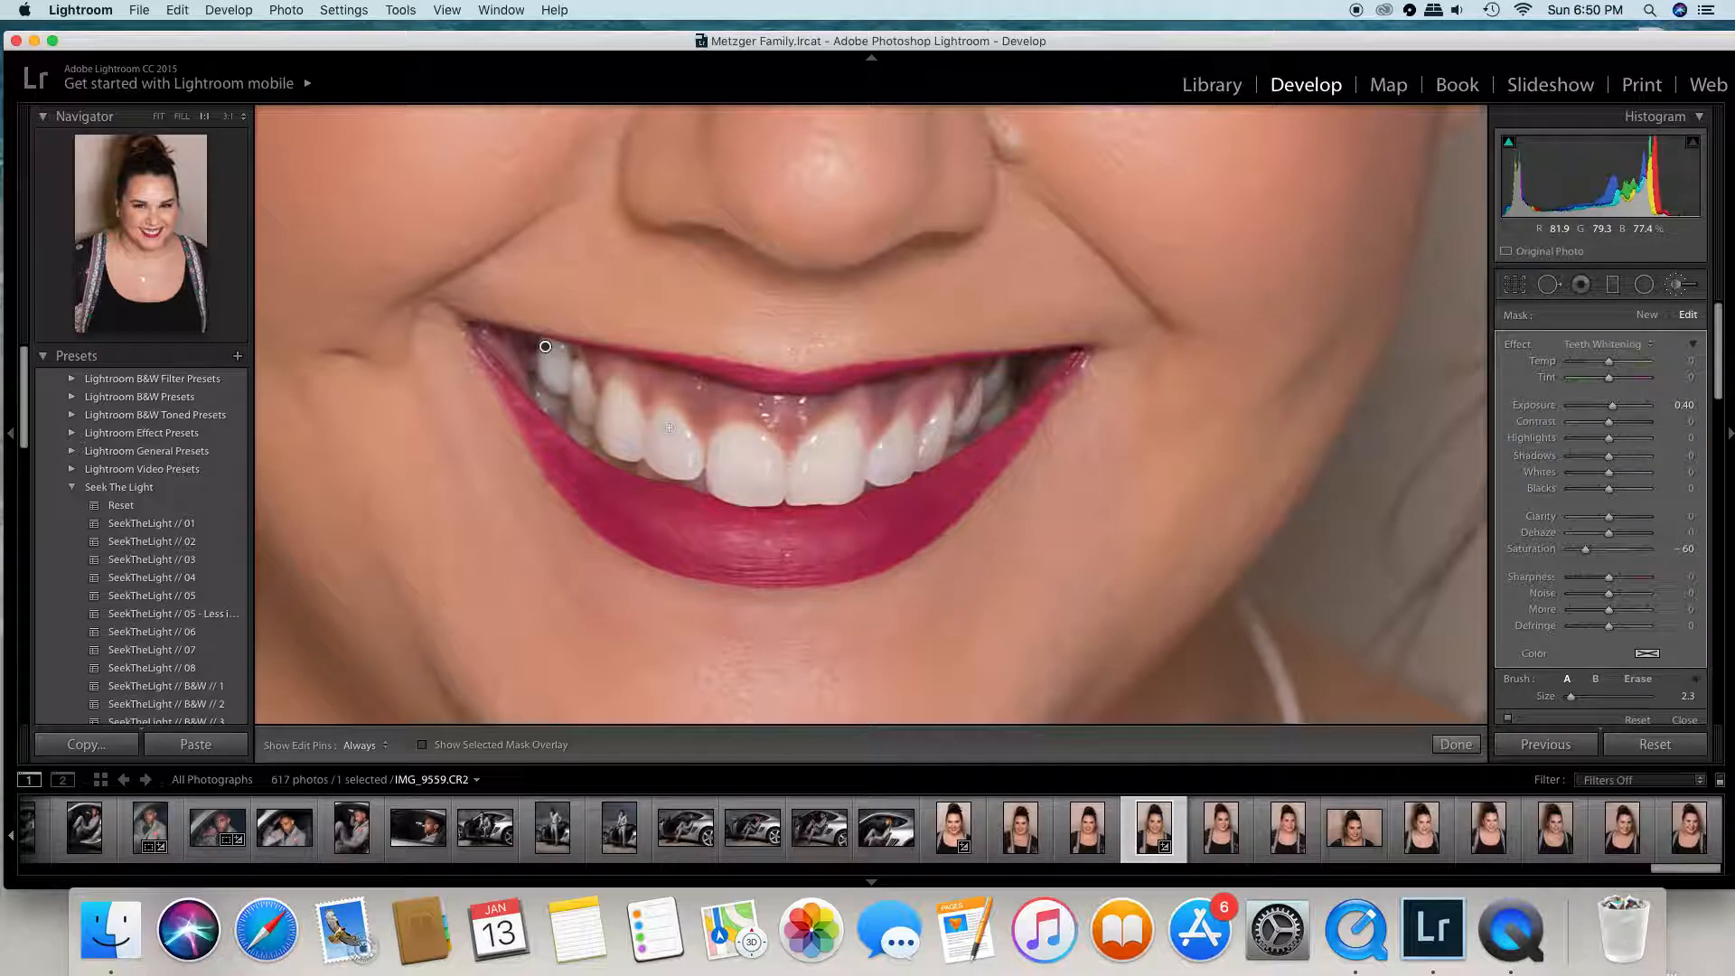
key(h)
mouse_move(727, 487)
mouse_down()
mouse_move(732, 479)
mouse_move(743, 450)
mouse_move(747, 482)
mouse_move(749, 450)
mouse_move(761, 488)
mouse_move(757, 454)
mouse_move(735, 446)
mouse_move(725, 469)
mouse_move(719, 454)
mouse_move(720, 474)
mouse_move(762, 496)
mouse_move(756, 450)
mouse_move(738, 449)
mouse_move(752, 491)
mouse_move(740, 445)
mouse_move(735, 473)
mouse_move(753, 493)
mouse_move(763, 453)
mouse_move(764, 479)
mouse_move(731, 451)
mouse_move(719, 464)
mouse_move(720, 489)
mouse_move(769, 492)
mouse_up()
key(h)
key(h)
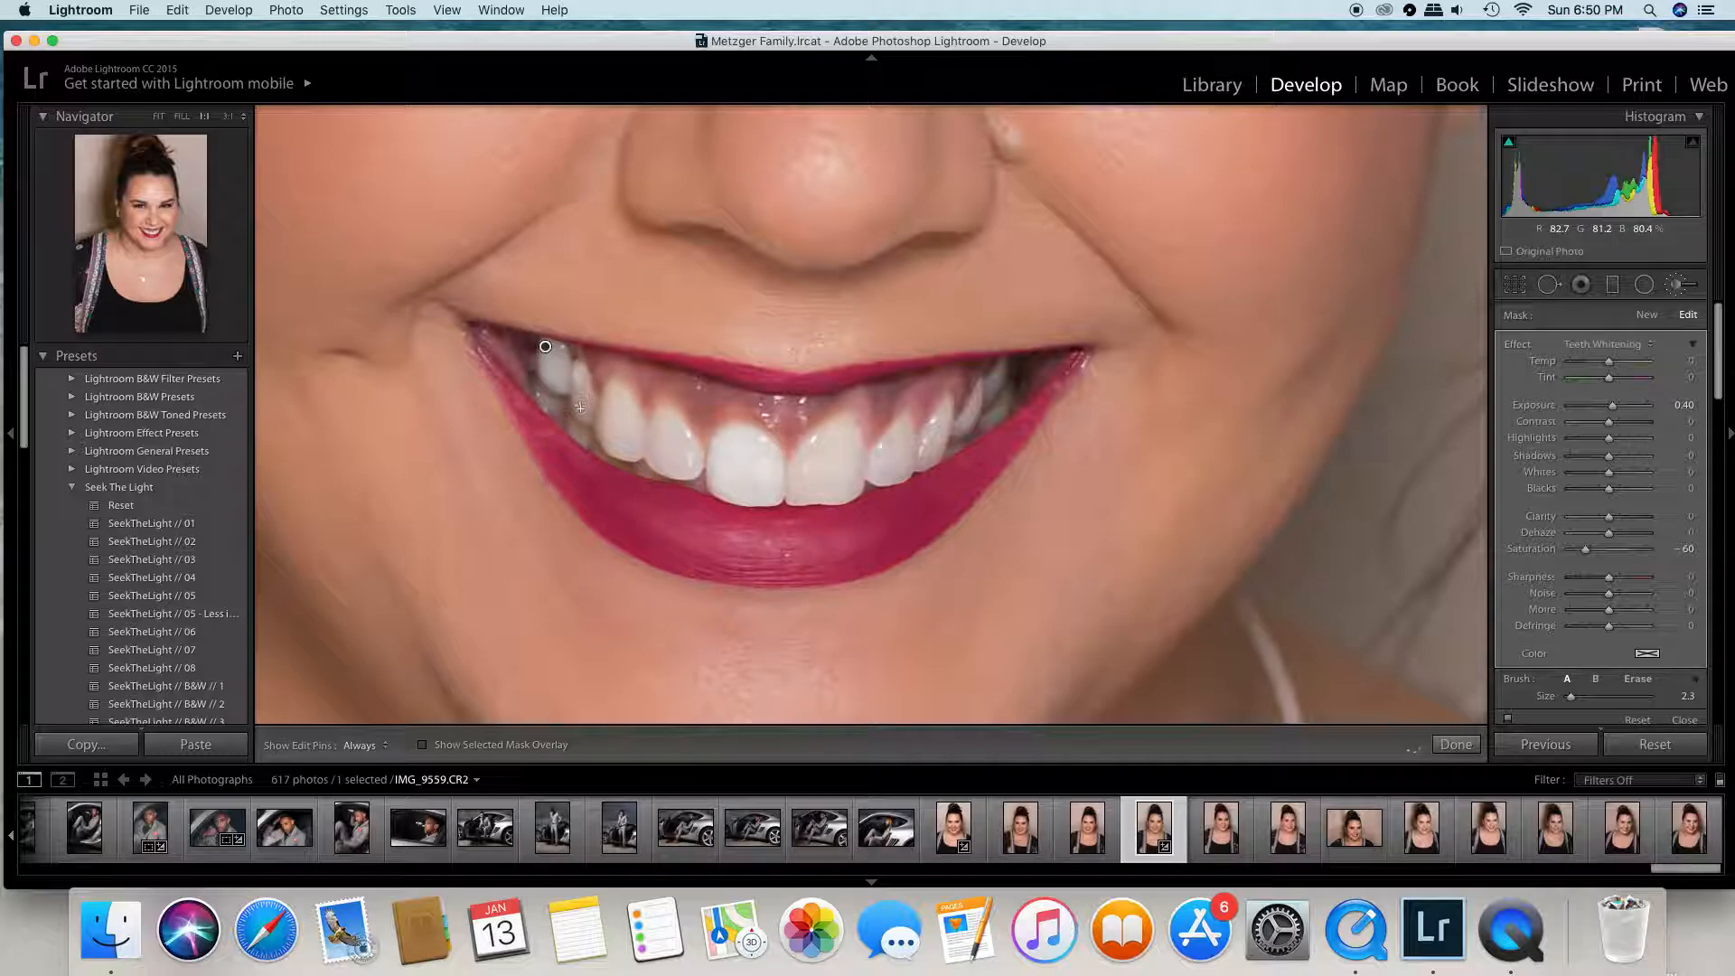
key(h)
key(h)
key(h)
key(h)
key(h)
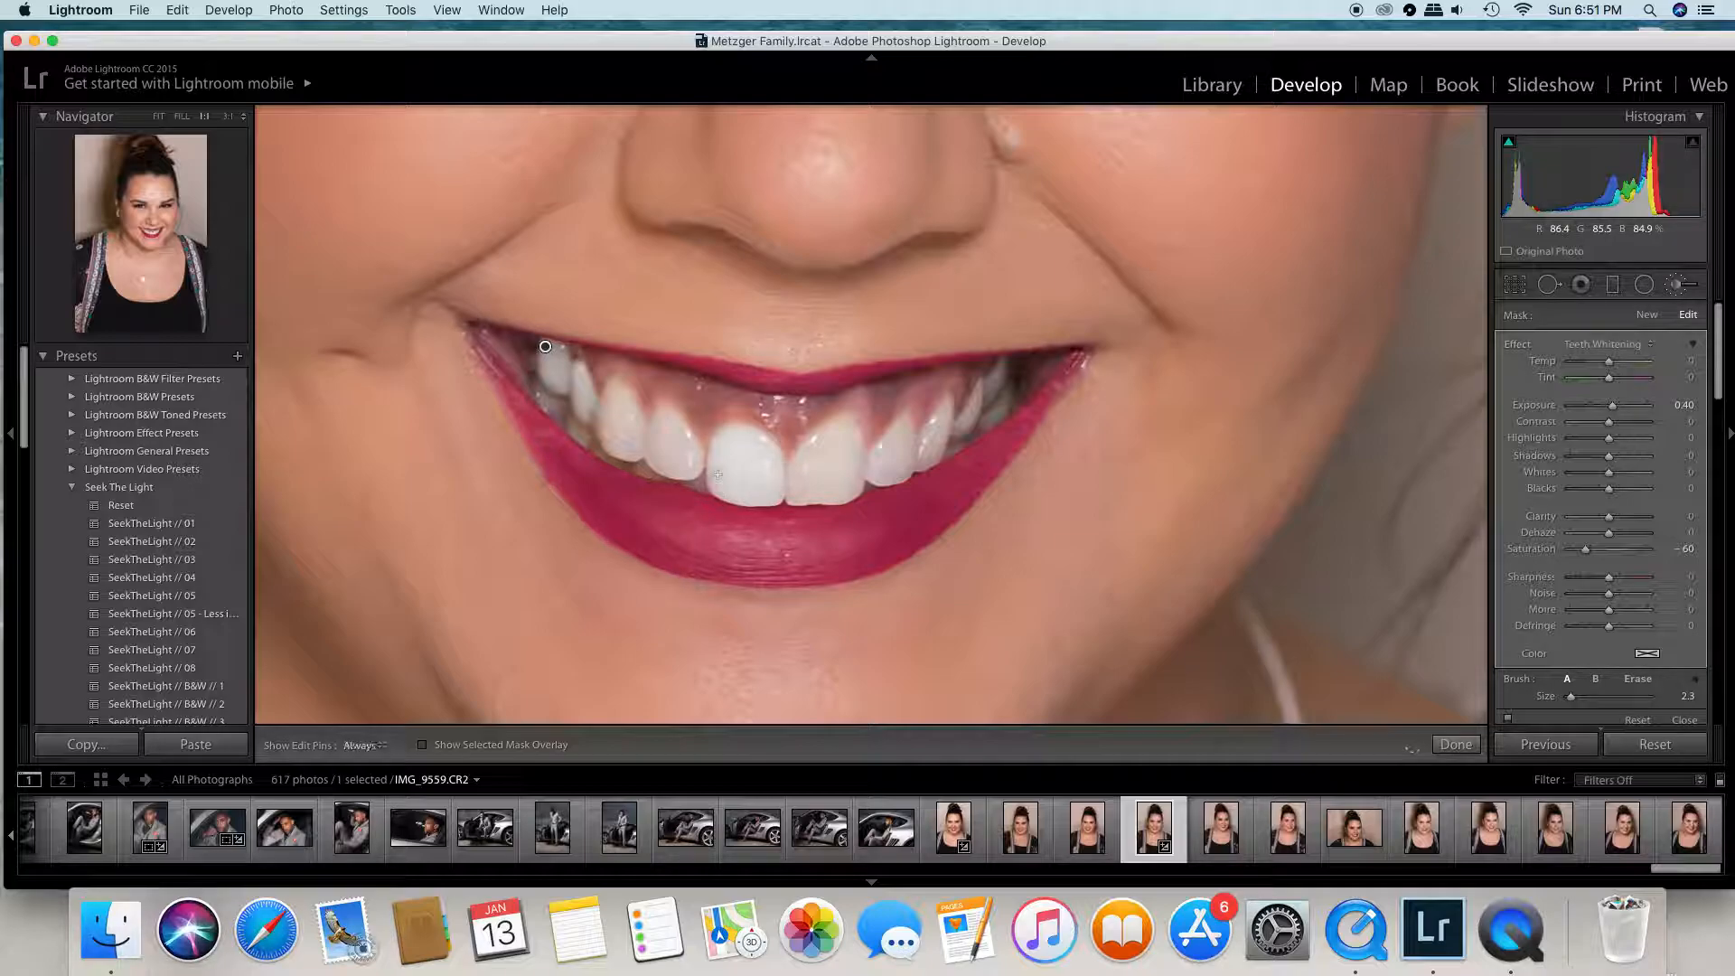
key(h)
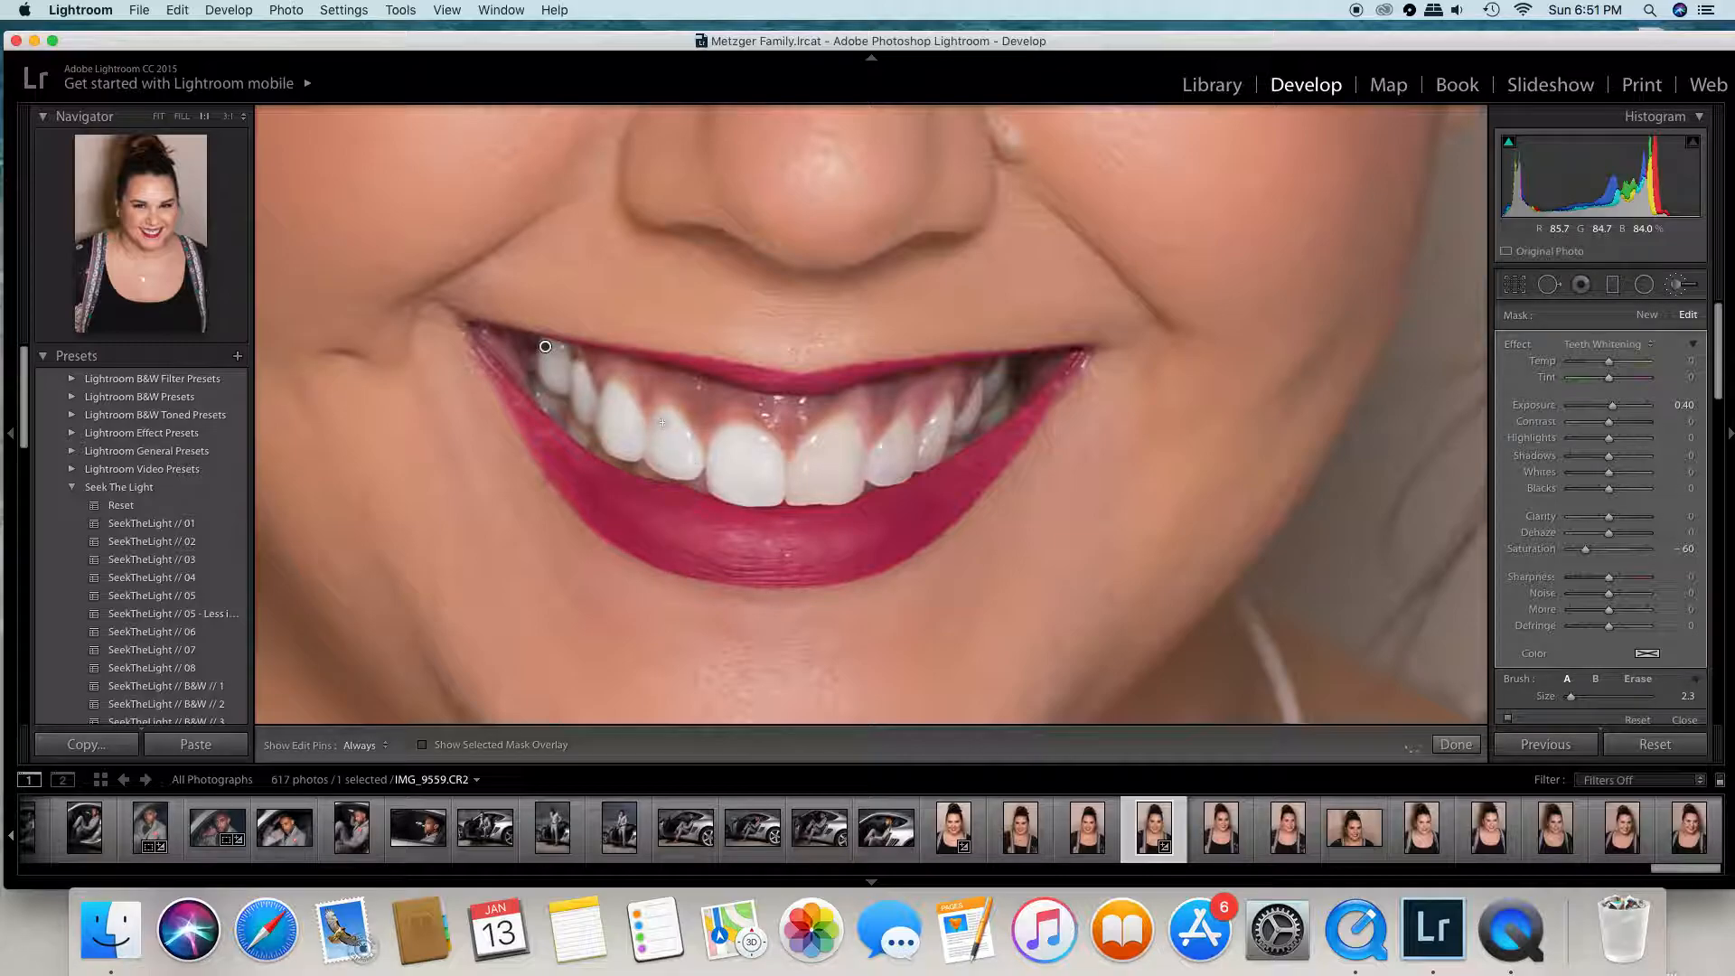
key(h)
key(h)
key(h)
key(h)
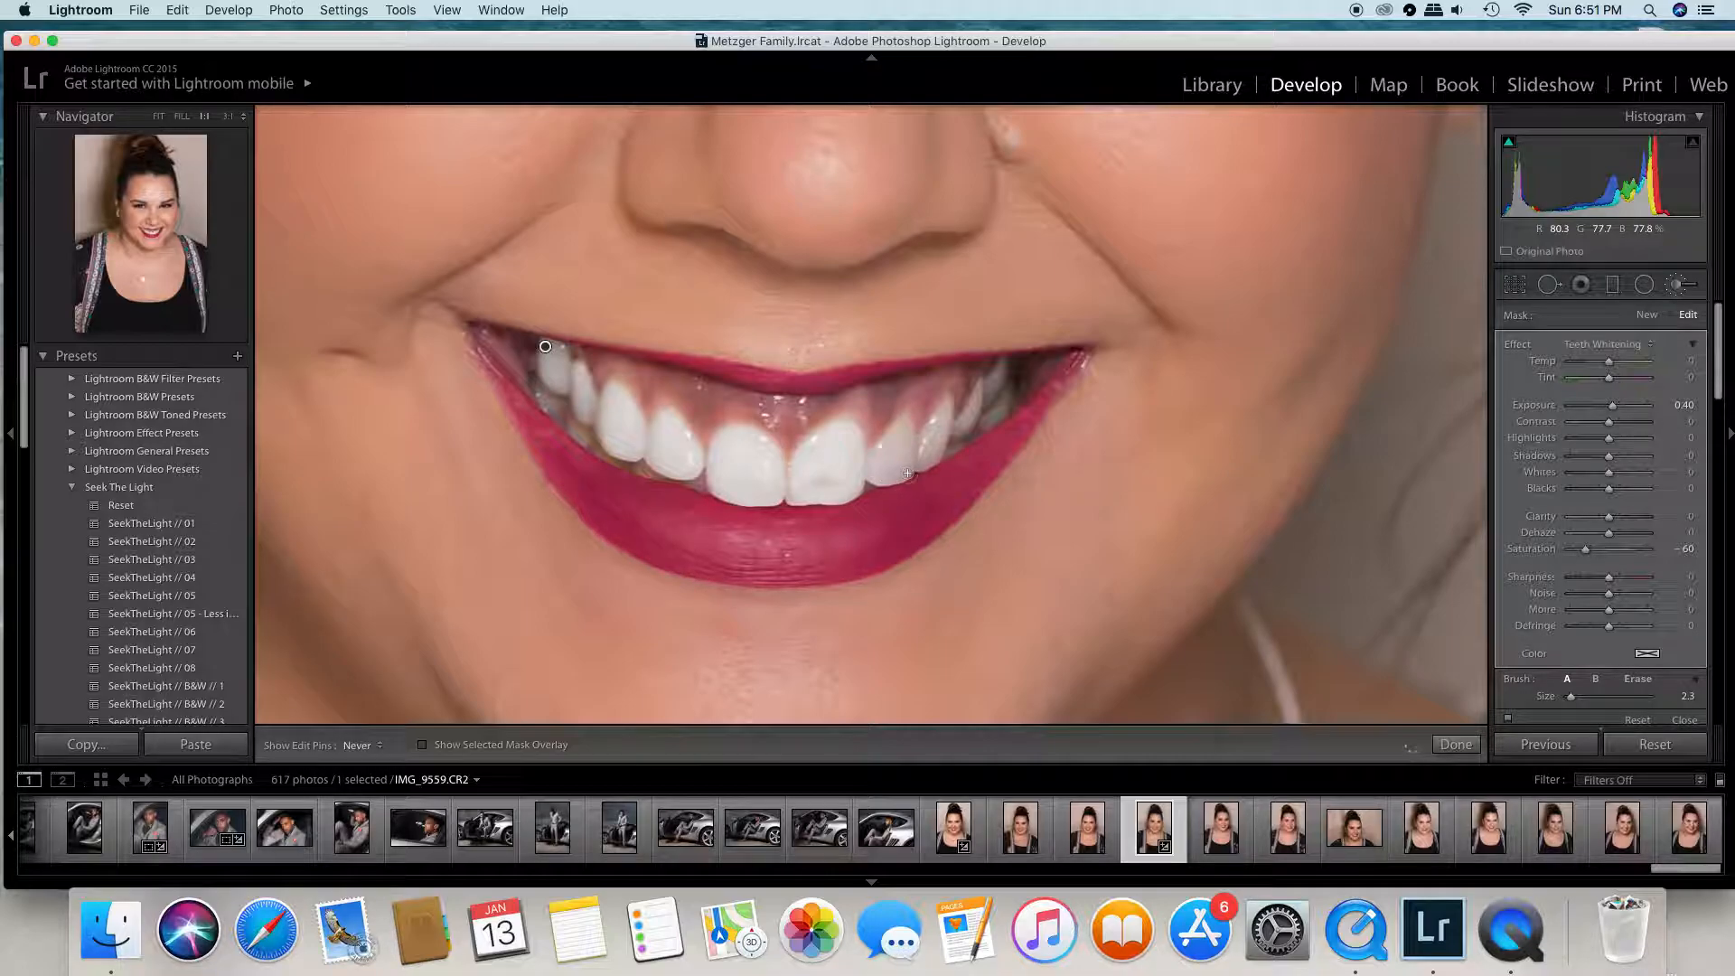
- Brush the whitening over the teeth on the photo's right side and the remaining lower edges, and finish the brush edit
mouse_move(823, 478)
mouse_down()
mouse_move(842, 438)
mouse_move(842, 465)
mouse_move(852, 435)
mouse_move(844, 487)
mouse_move(807, 495)
mouse_move(794, 488)
mouse_move(846, 466)
mouse_move(846, 445)
mouse_move(881, 463)
mouse_up()
mouse_move(946, 402)
mouse_down()
mouse_move(922, 463)
mouse_move(943, 408)
mouse_move(940, 448)
mouse_move(1002, 365)
mouse_move(971, 431)
mouse_move(1008, 393)
mouse_move(950, 453)
mouse_move(800, 489)
mouse_up()
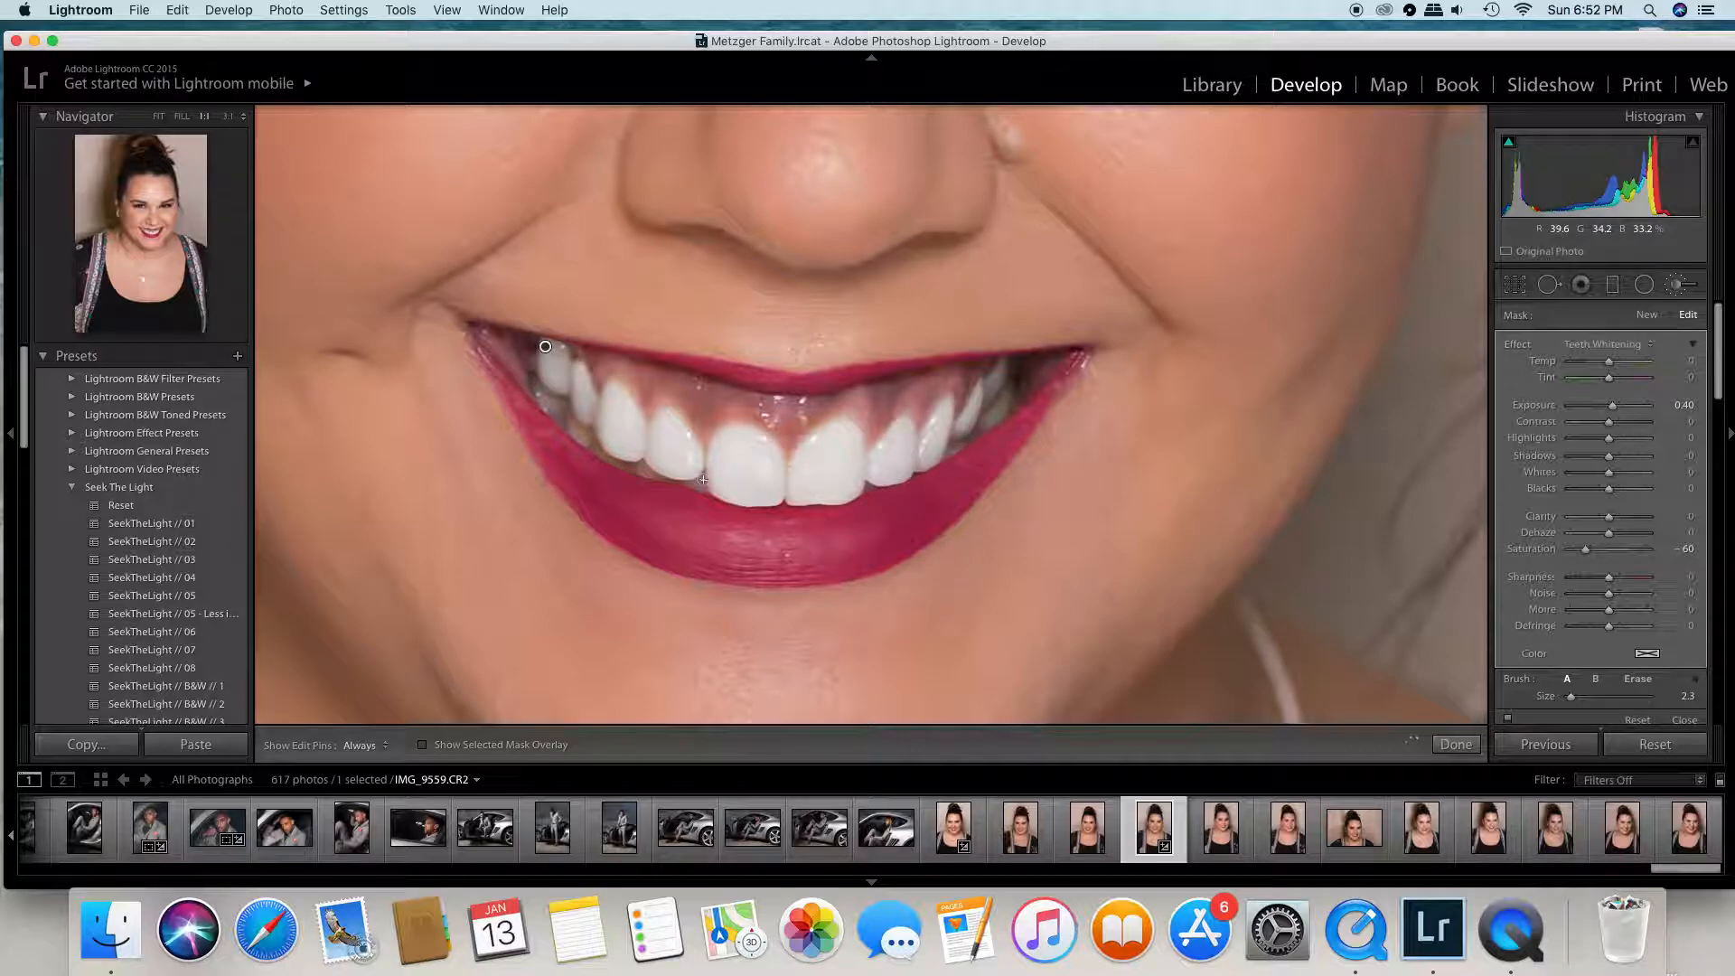
mouse_move(674, 479)
mouse_down()
mouse_move(603, 454)
mouse_move(537, 390)
mouse_move(572, 425)
mouse_up()
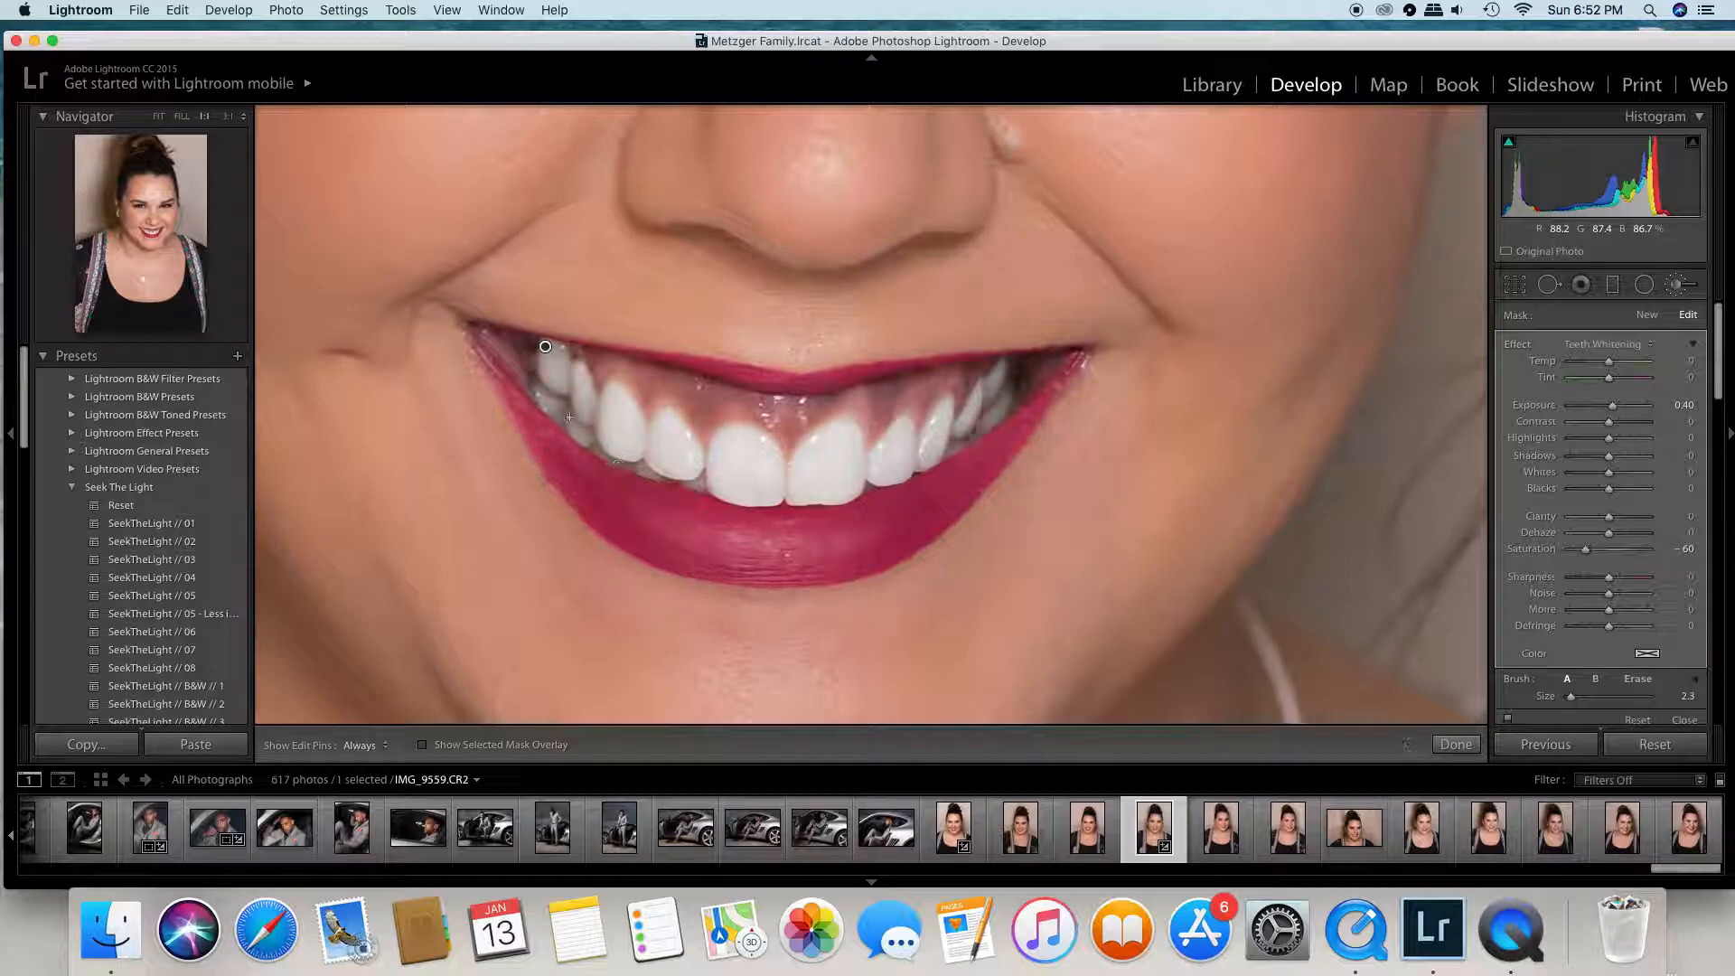
drag(575, 431, 705, 485)
drag(929, 459, 992, 403)
drag(715, 404, 676, 451)
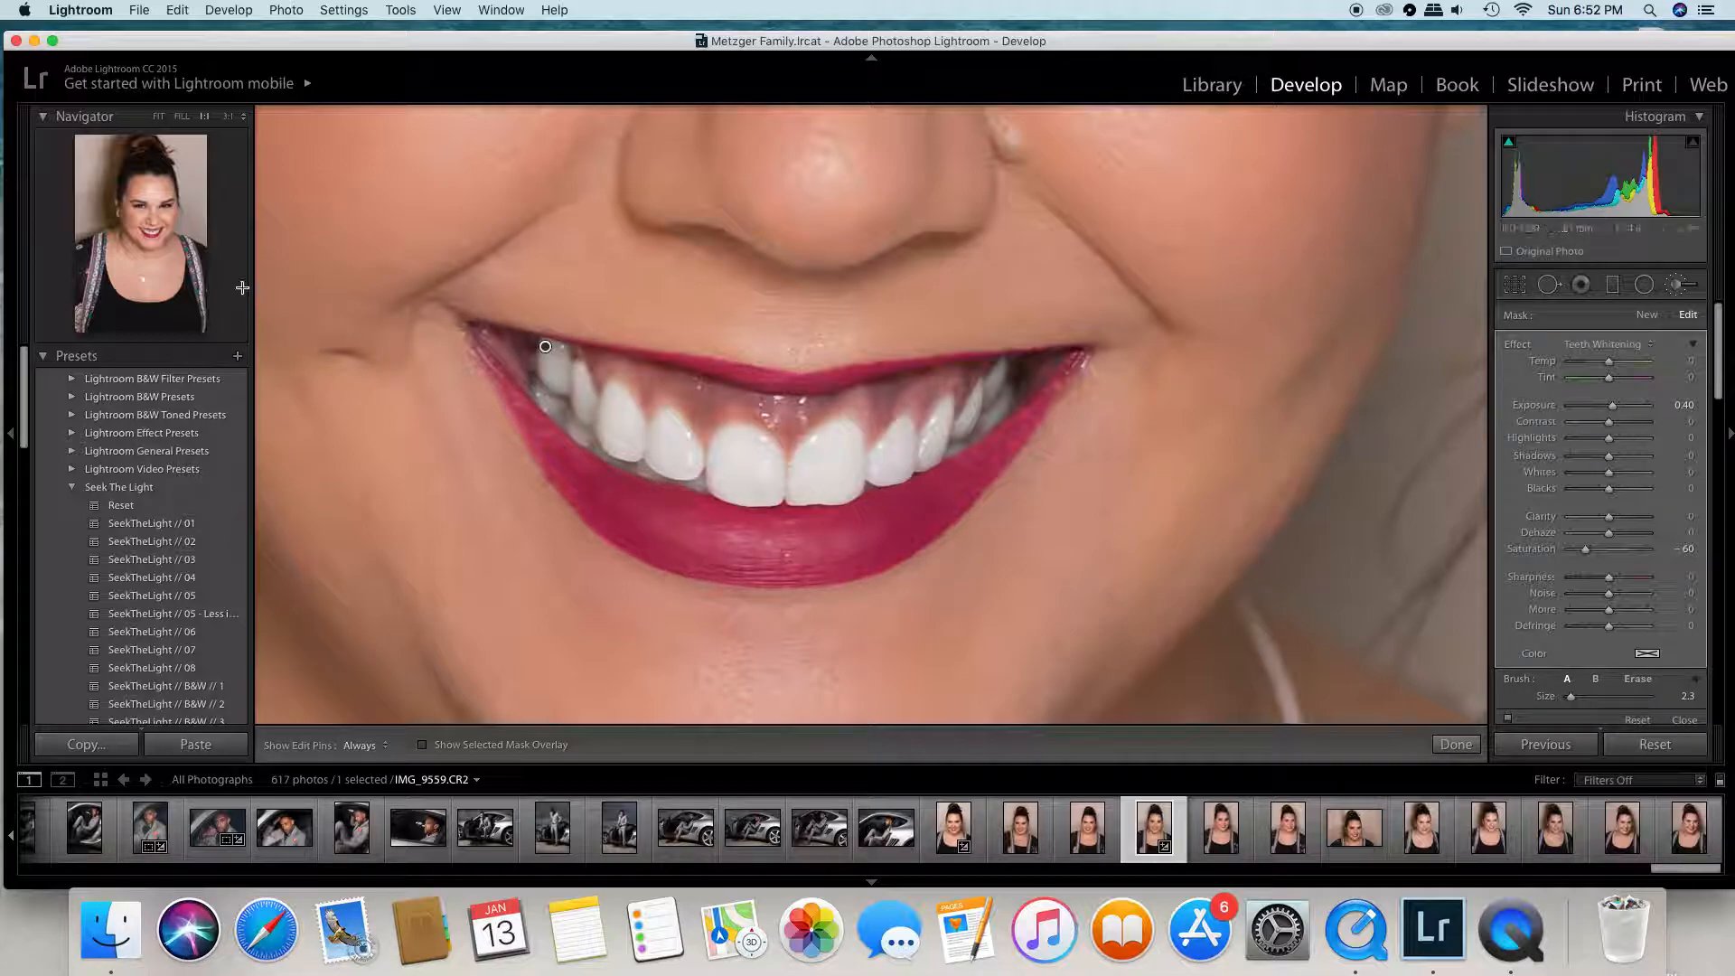
click(1455, 743)
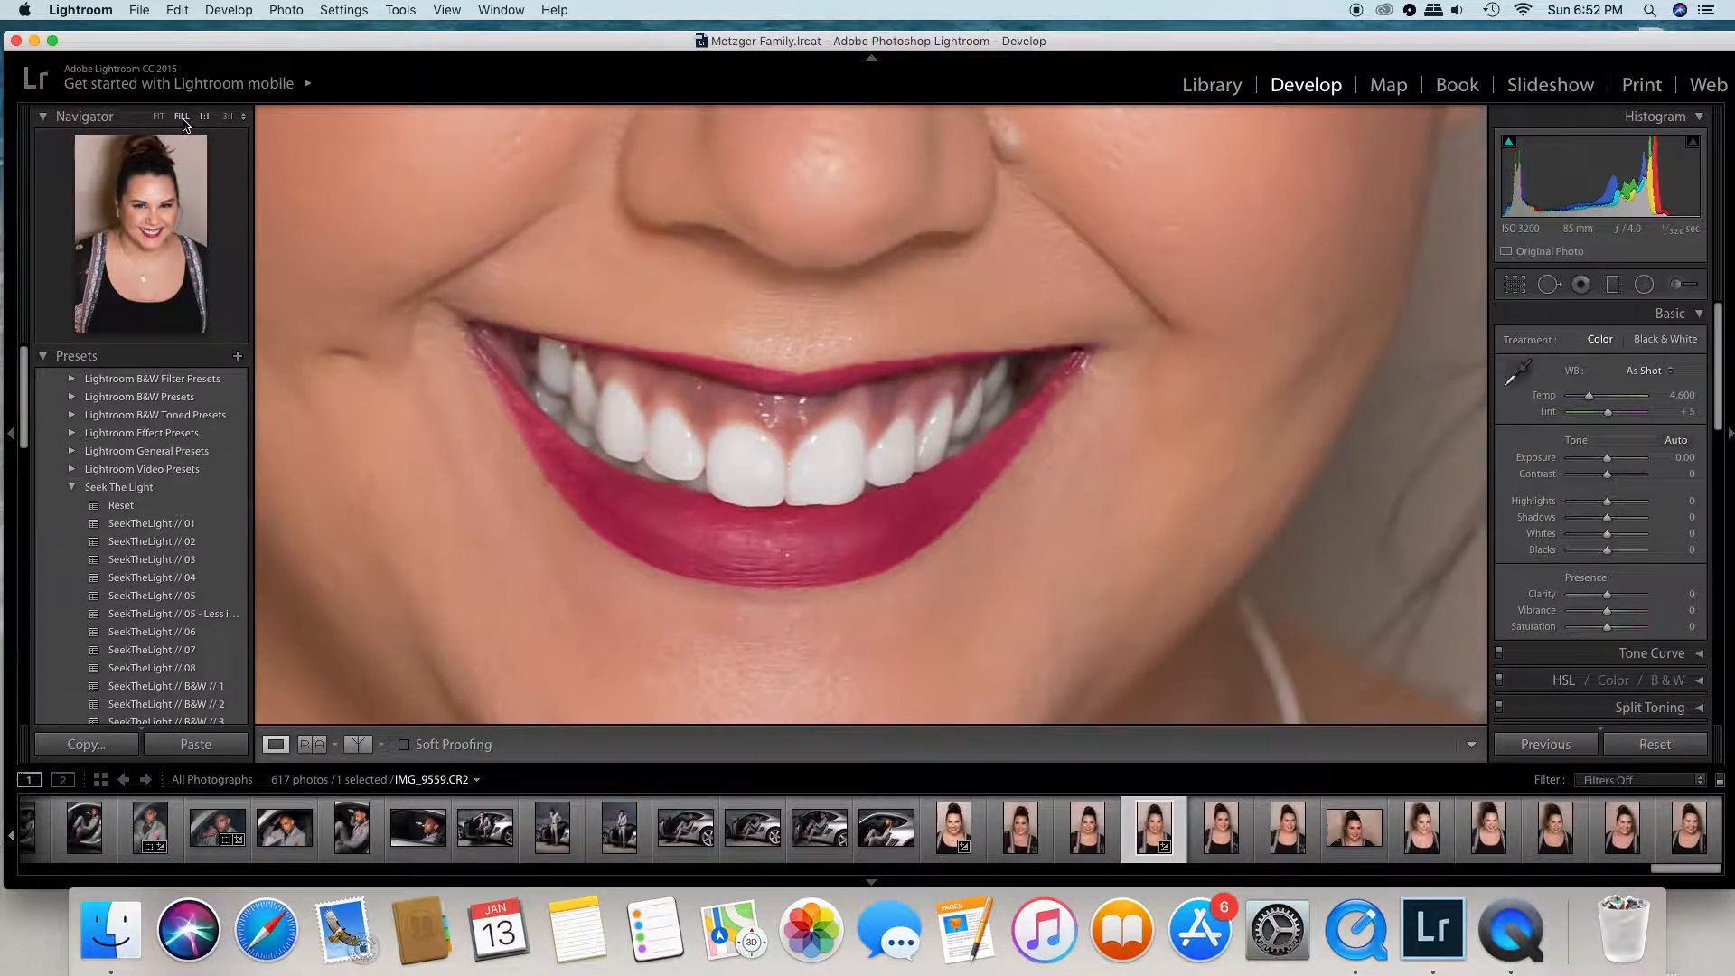
- Compare the whitened teeth with the original in a split before/after view, and return to Loupe View
click(181, 116)
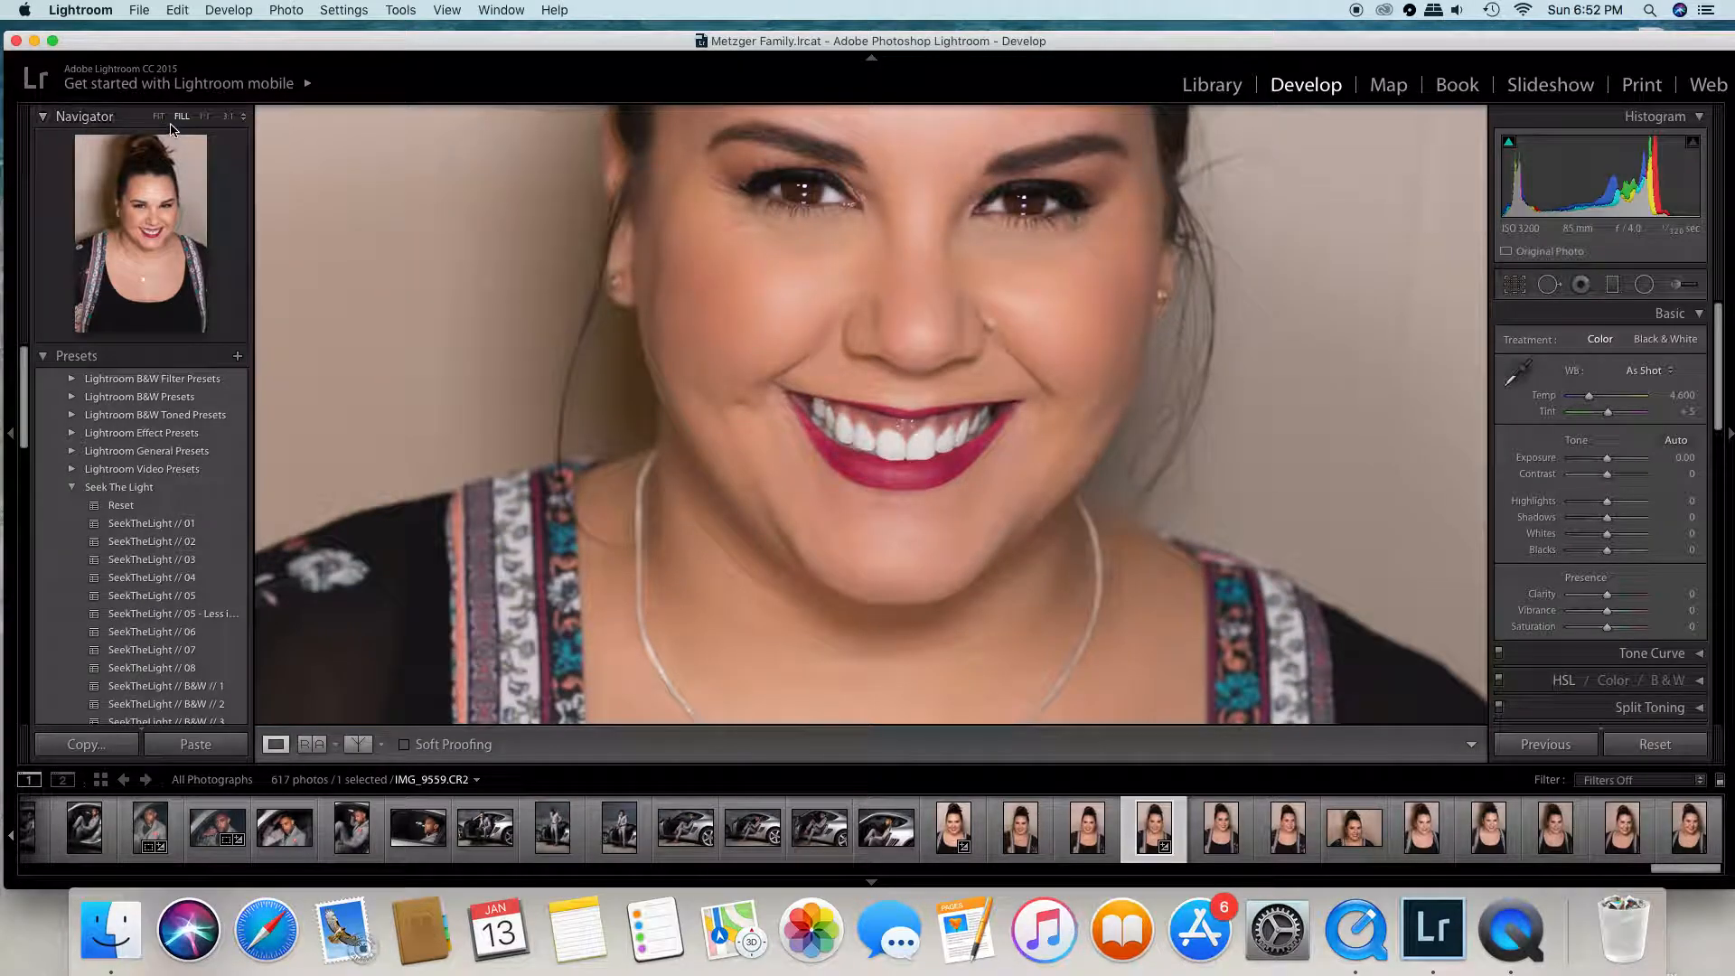
click(159, 117)
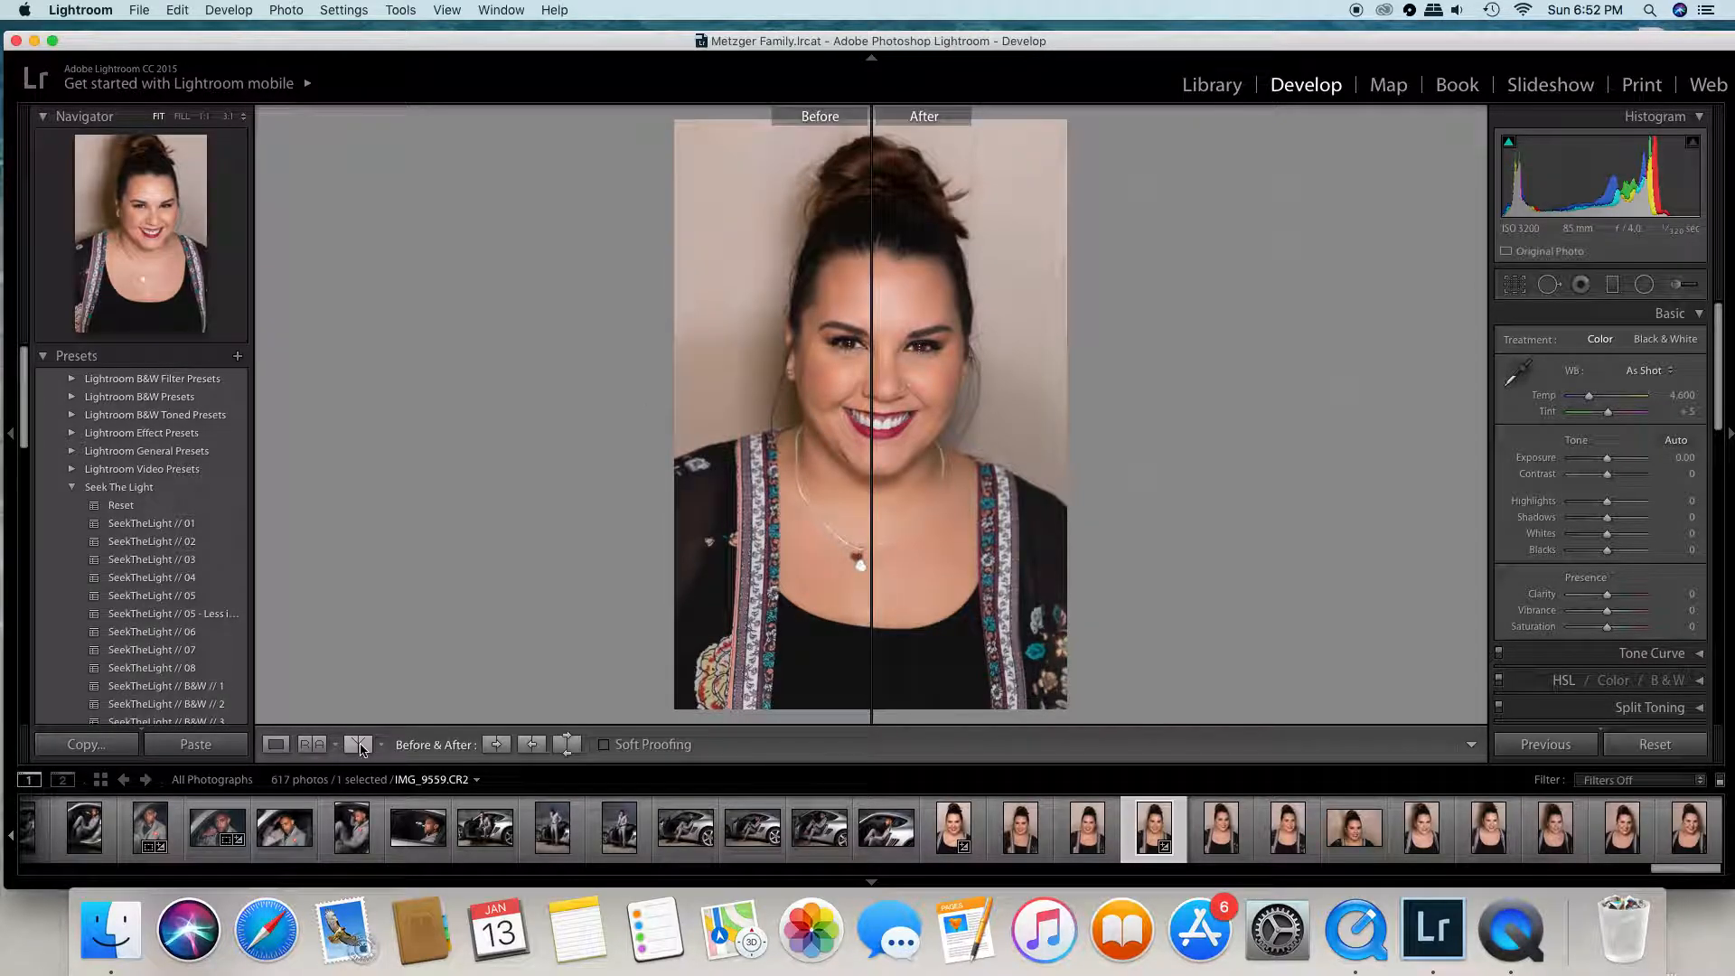
click(843, 386)
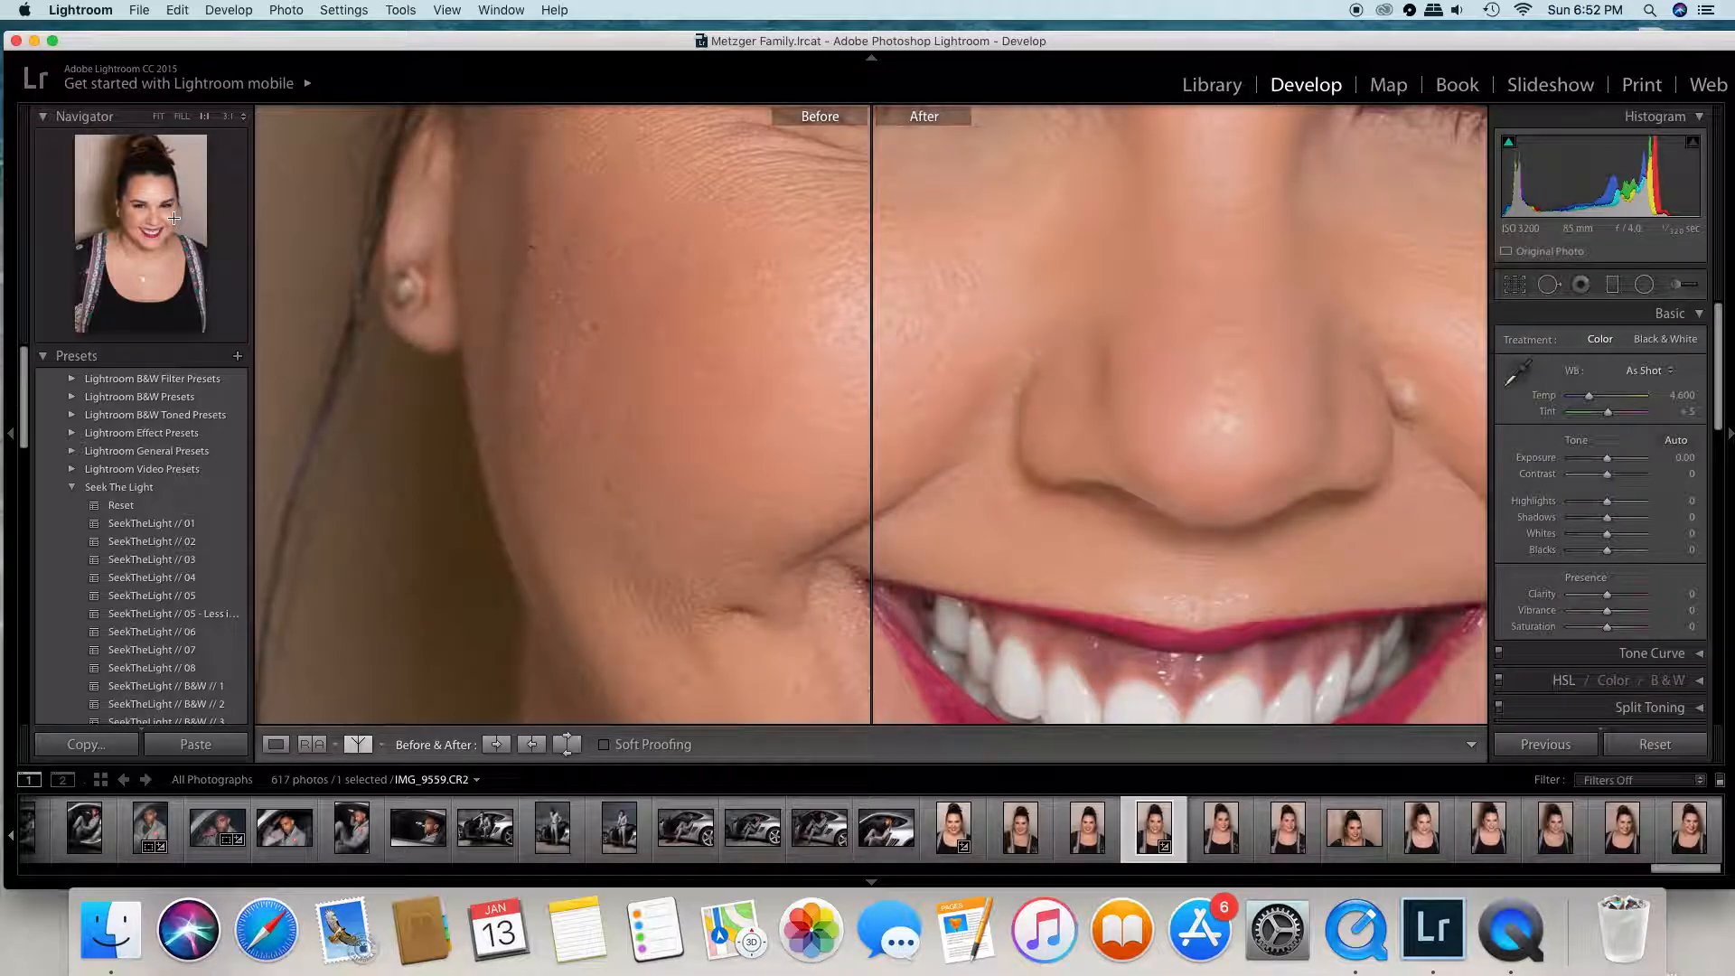
drag(157, 224, 171, 229)
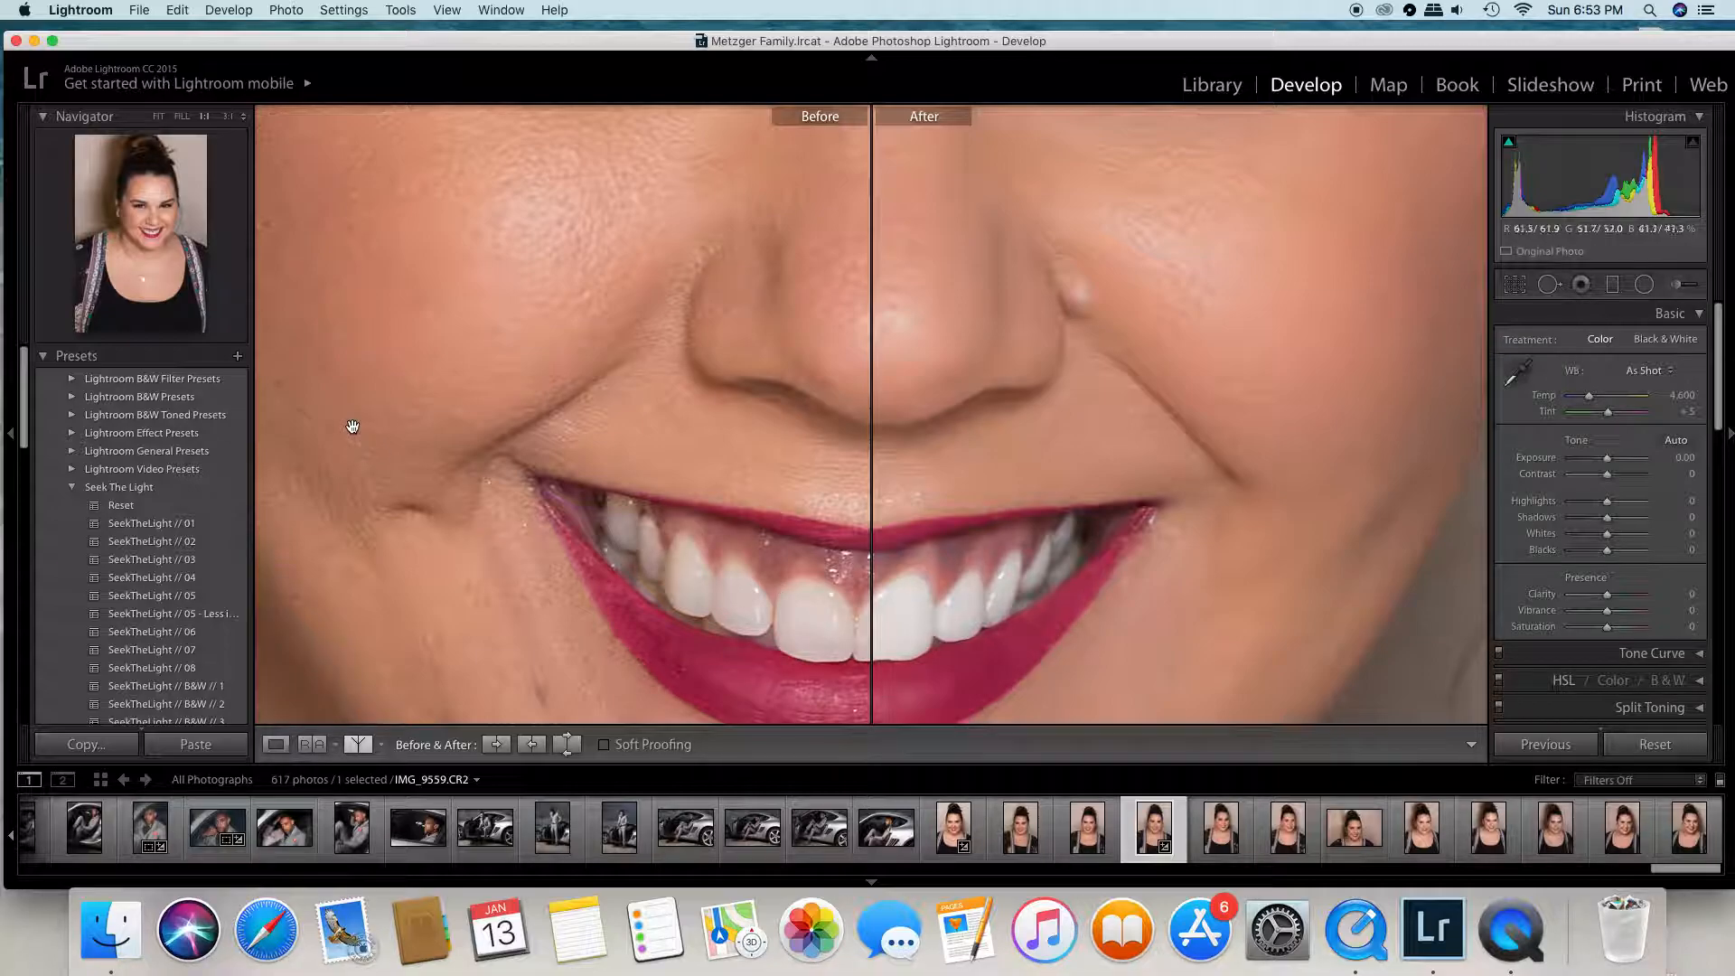
click(188, 118)
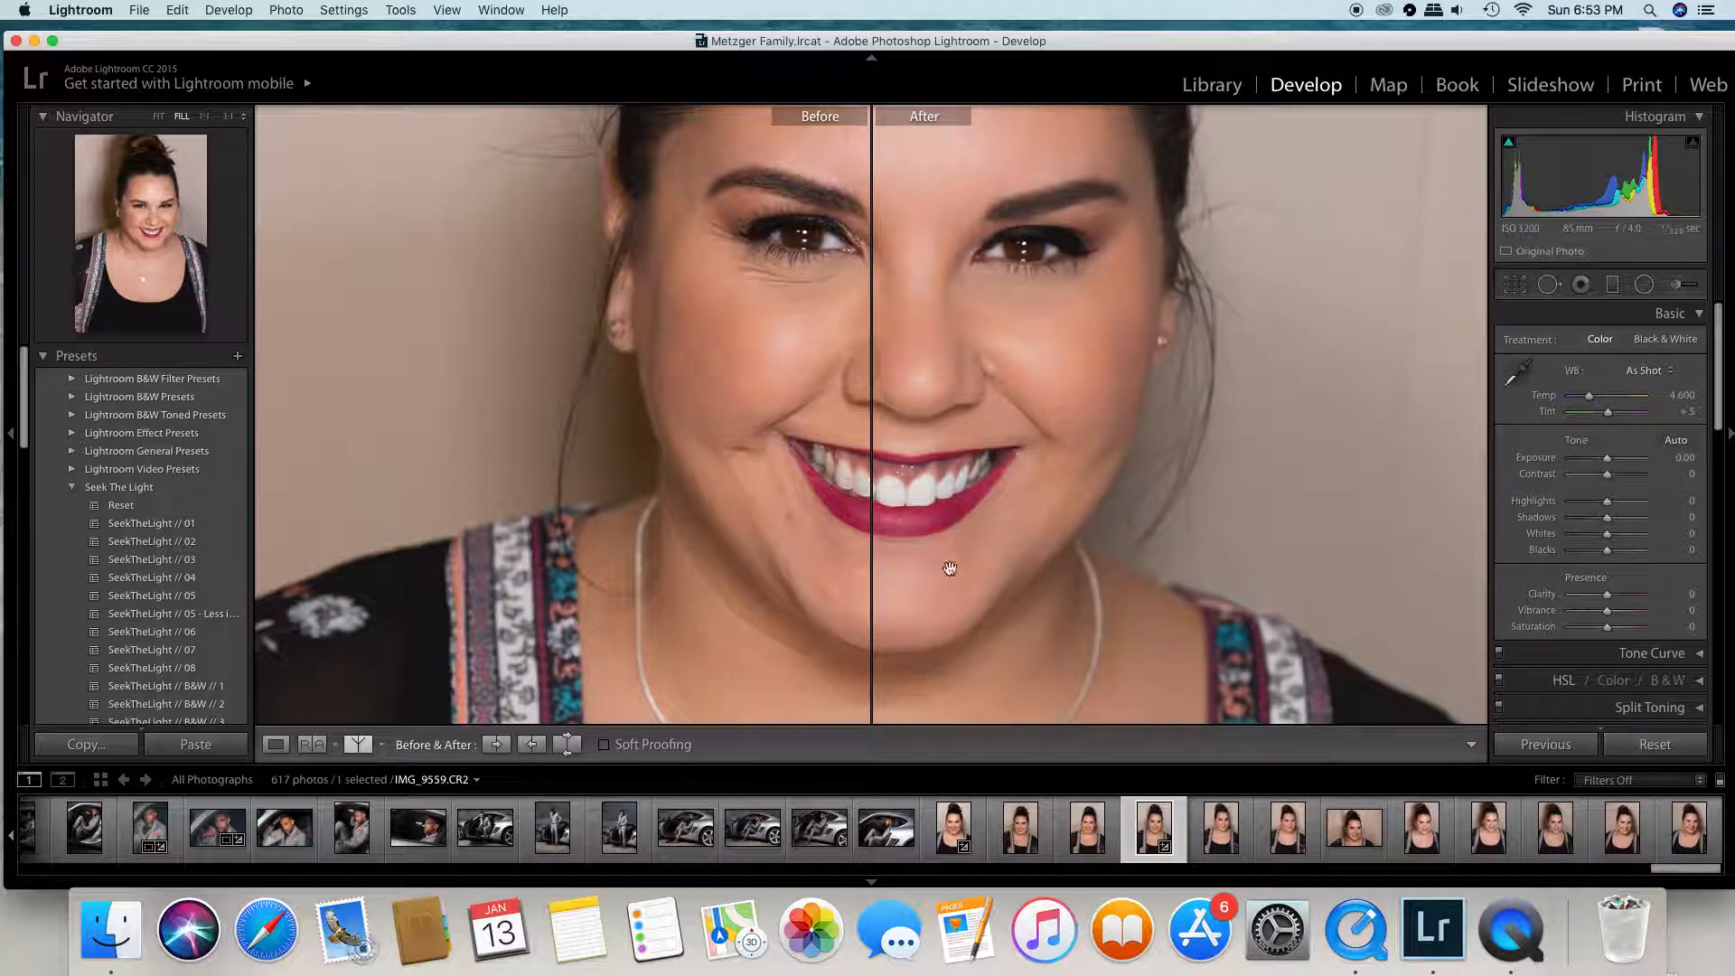
click(159, 117)
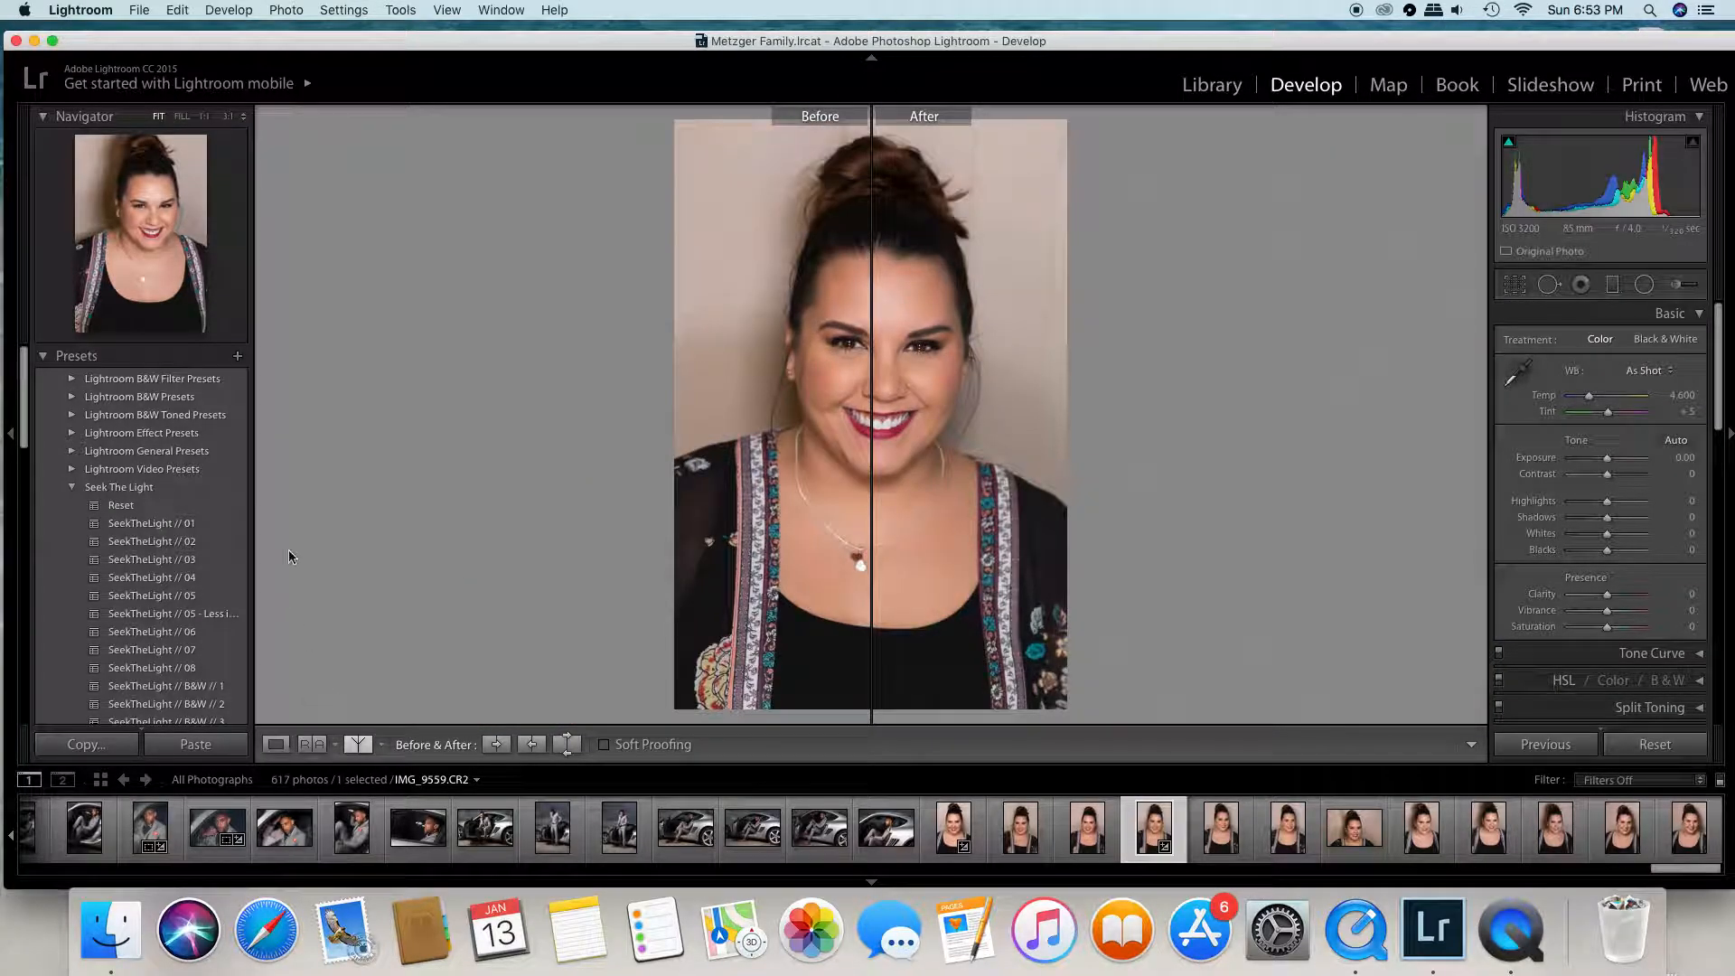
click(276, 745)
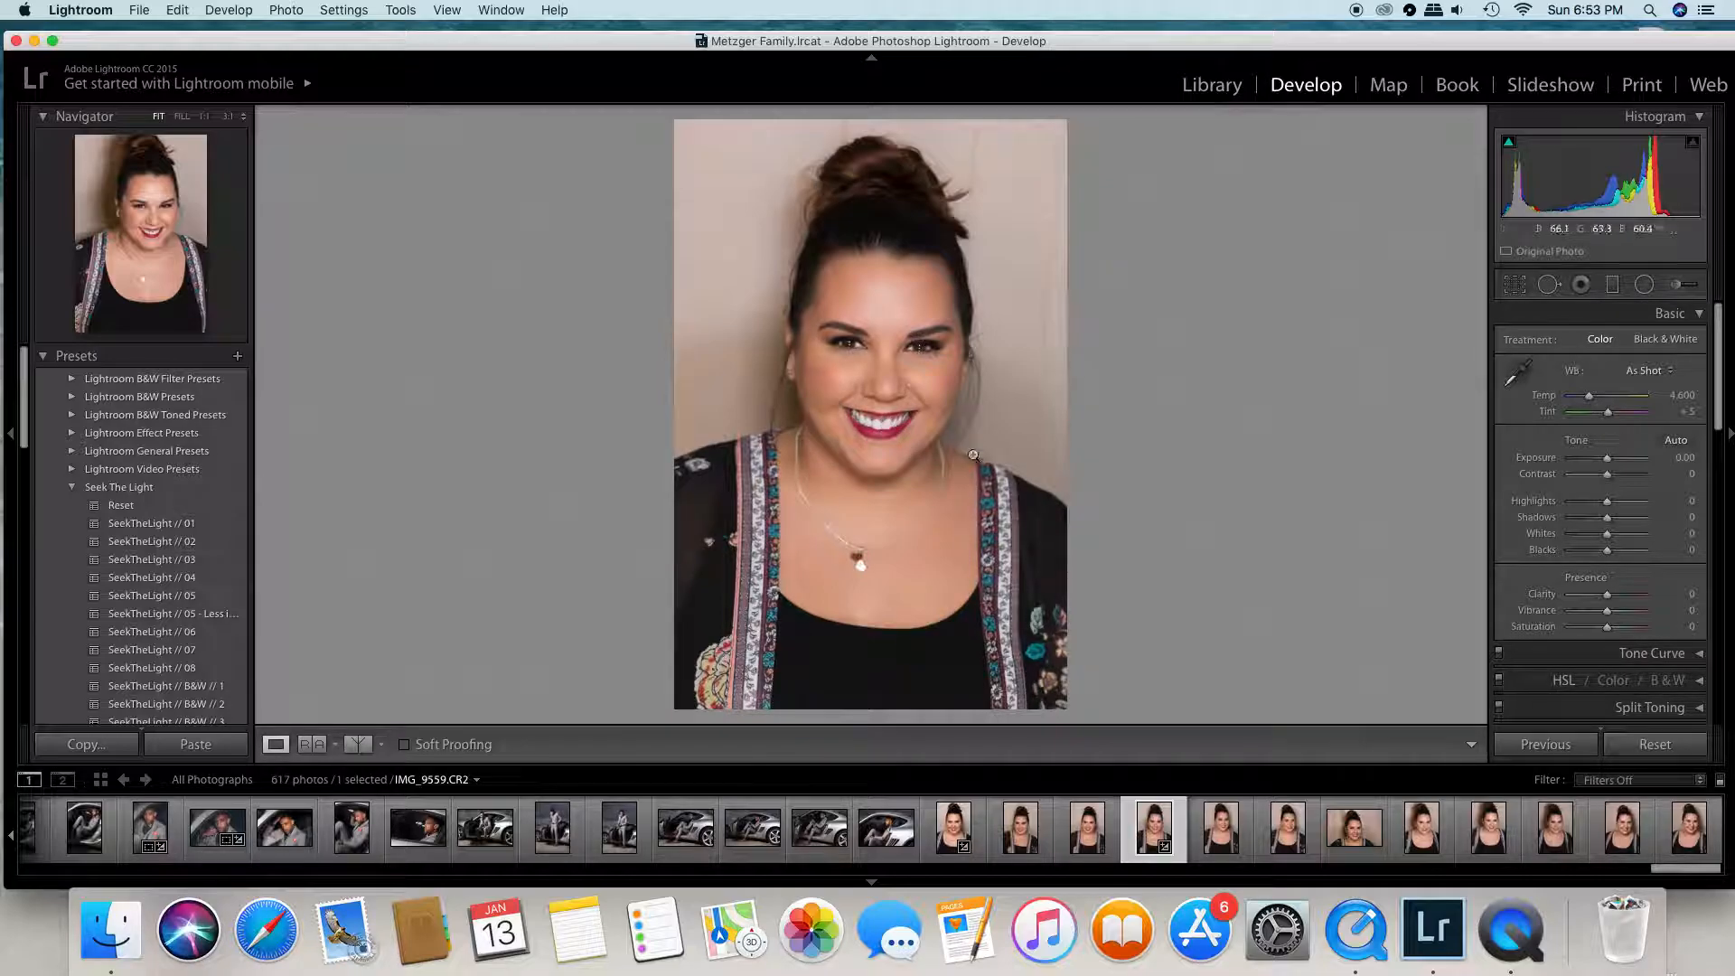
- Reselect the teeth whitening mask at the mouth, slightly lower its exposure, and finish the brush edit
click(1676, 285)
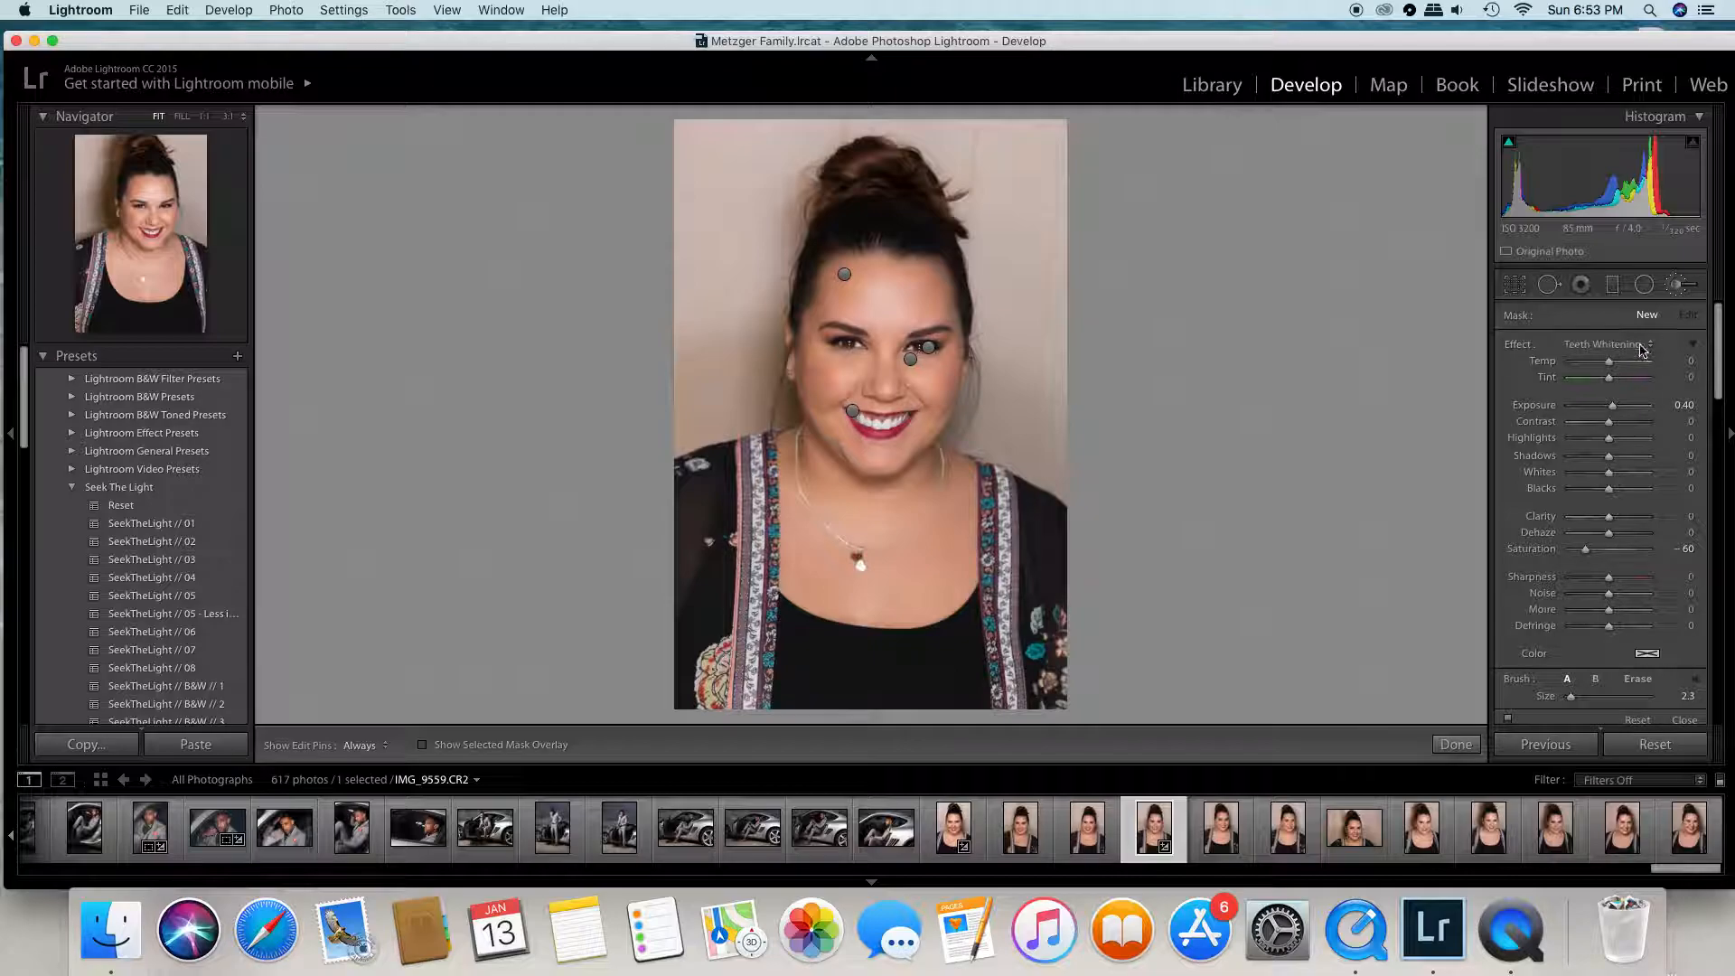
click(854, 412)
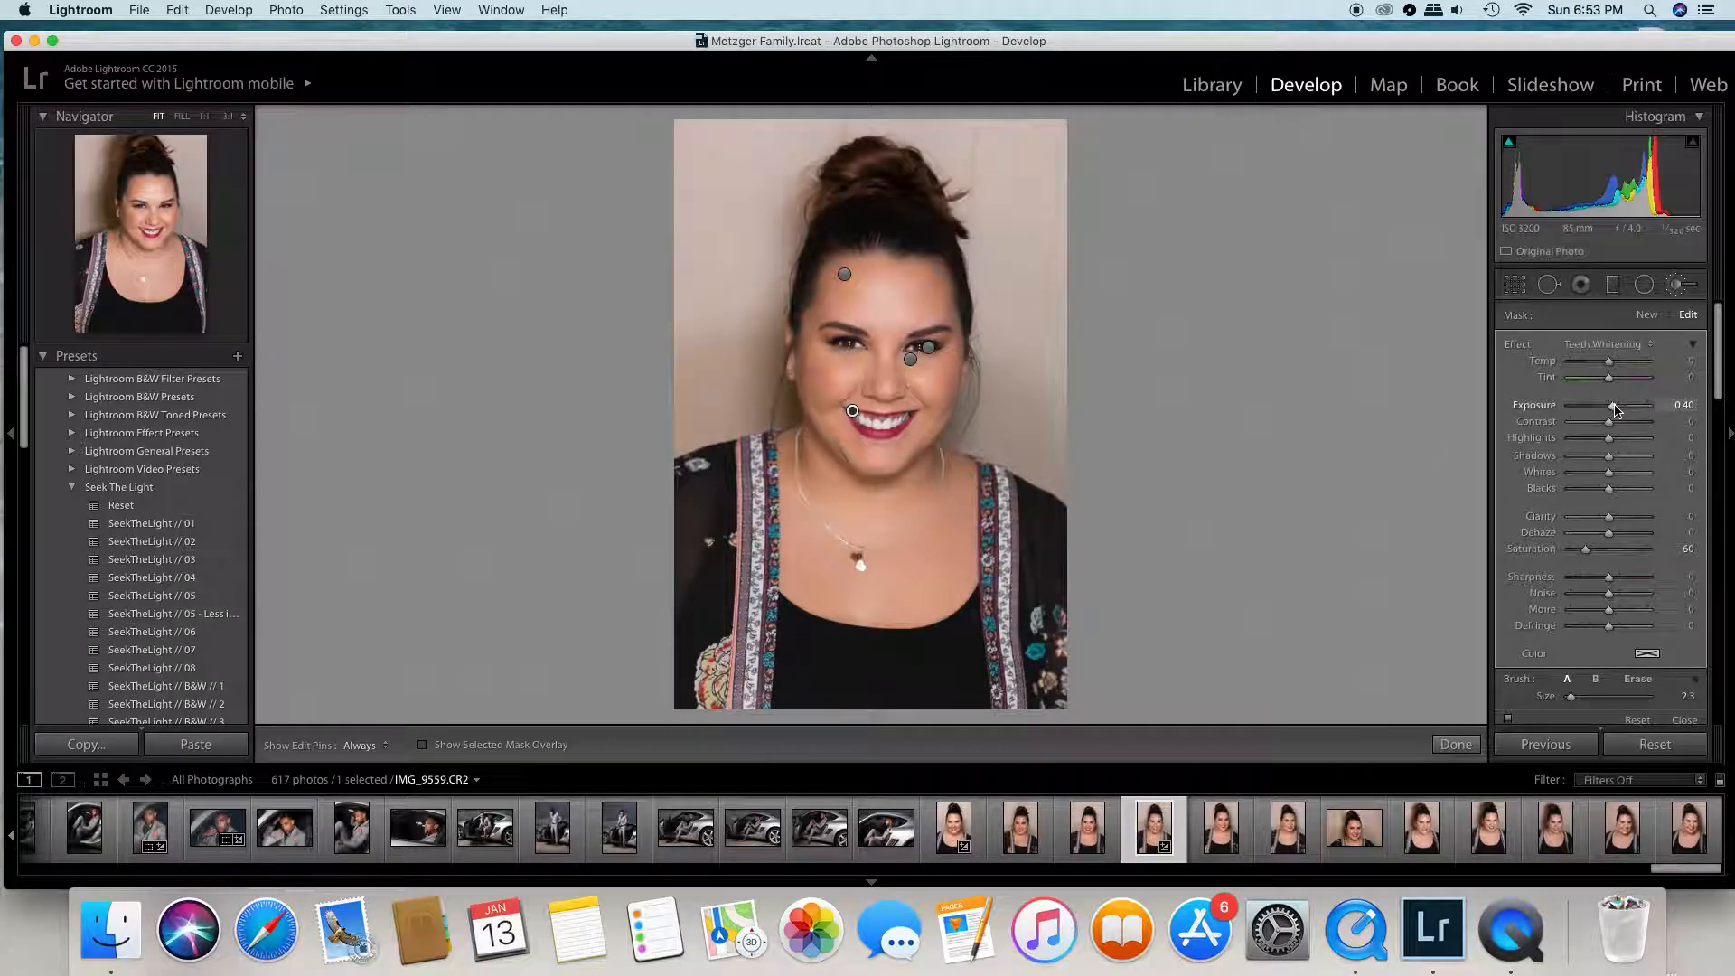
drag(1613, 406, 1611, 406)
click(1451, 744)
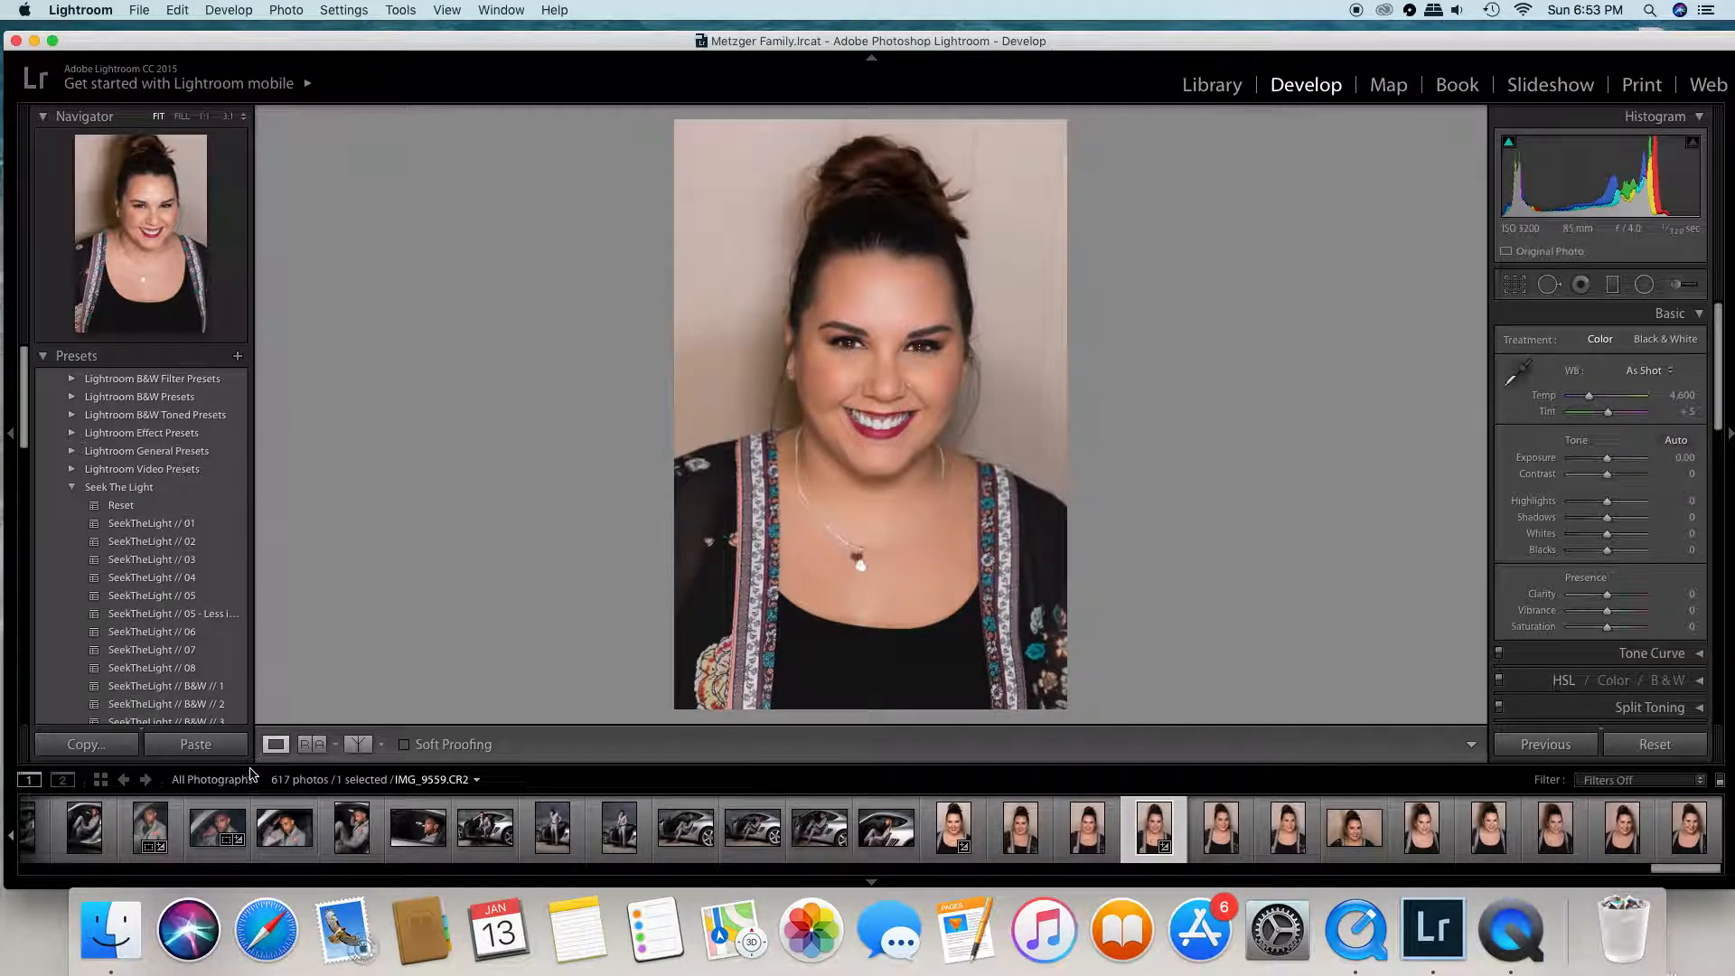
- Check the adjusted smile up close against the original in the split before/after view, and return to the single-image view
click(352, 746)
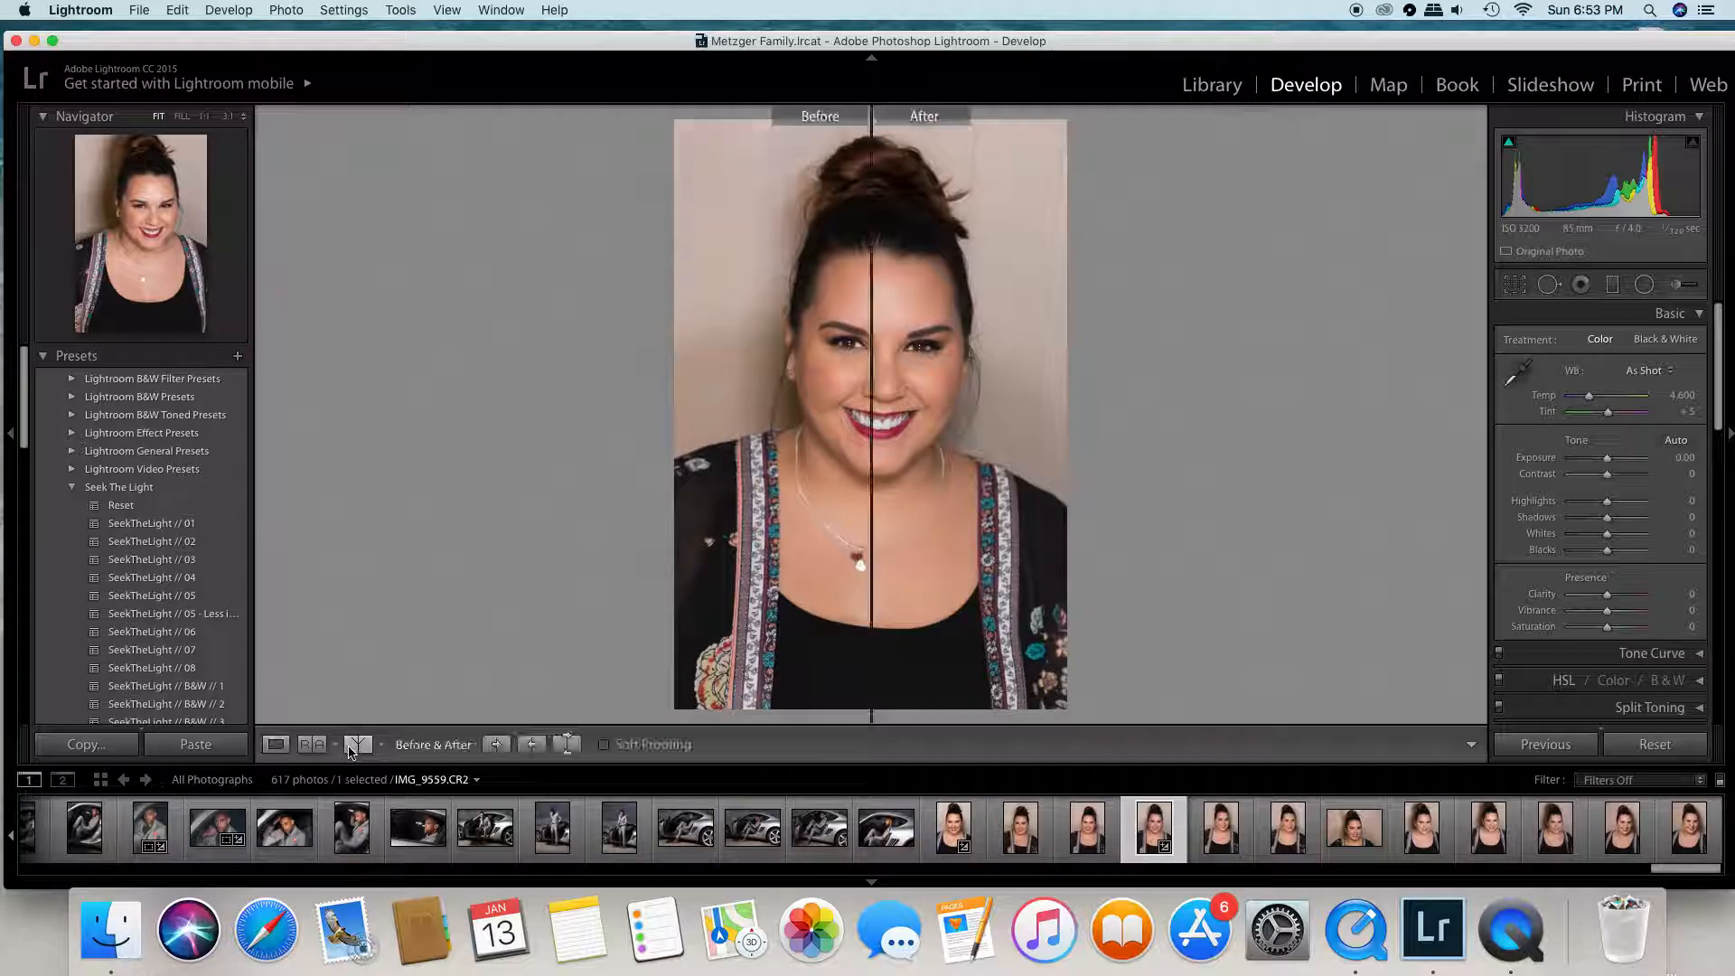
click(866, 417)
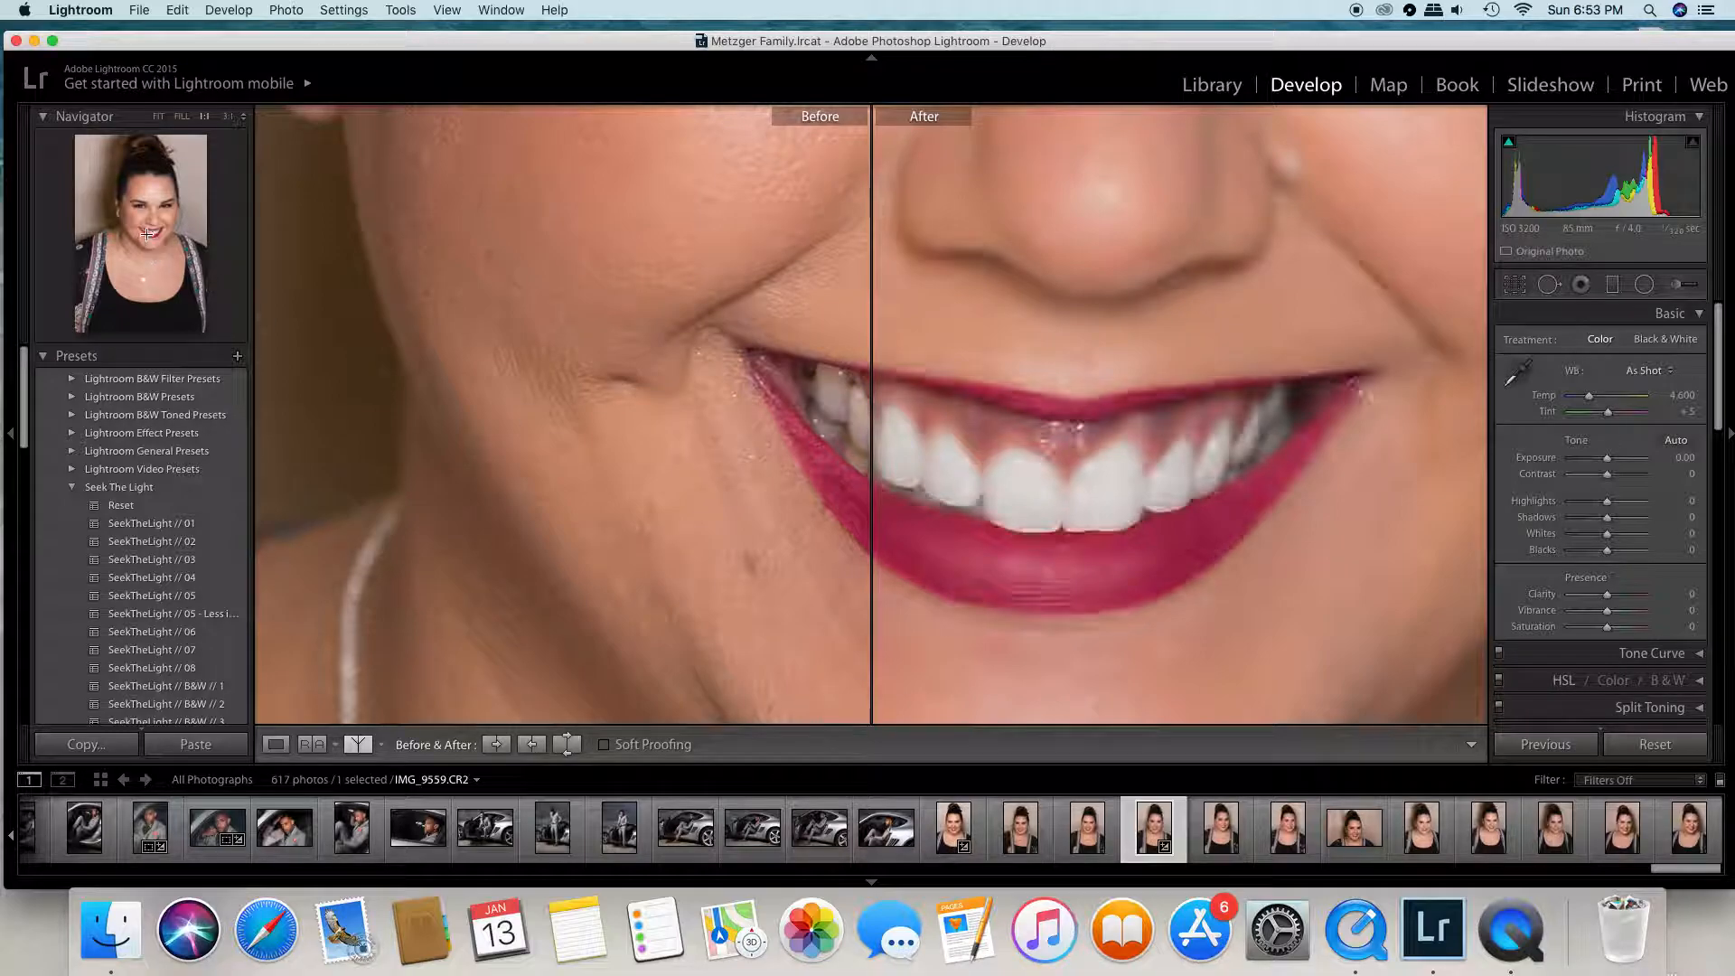
drag(154, 243, 163, 249)
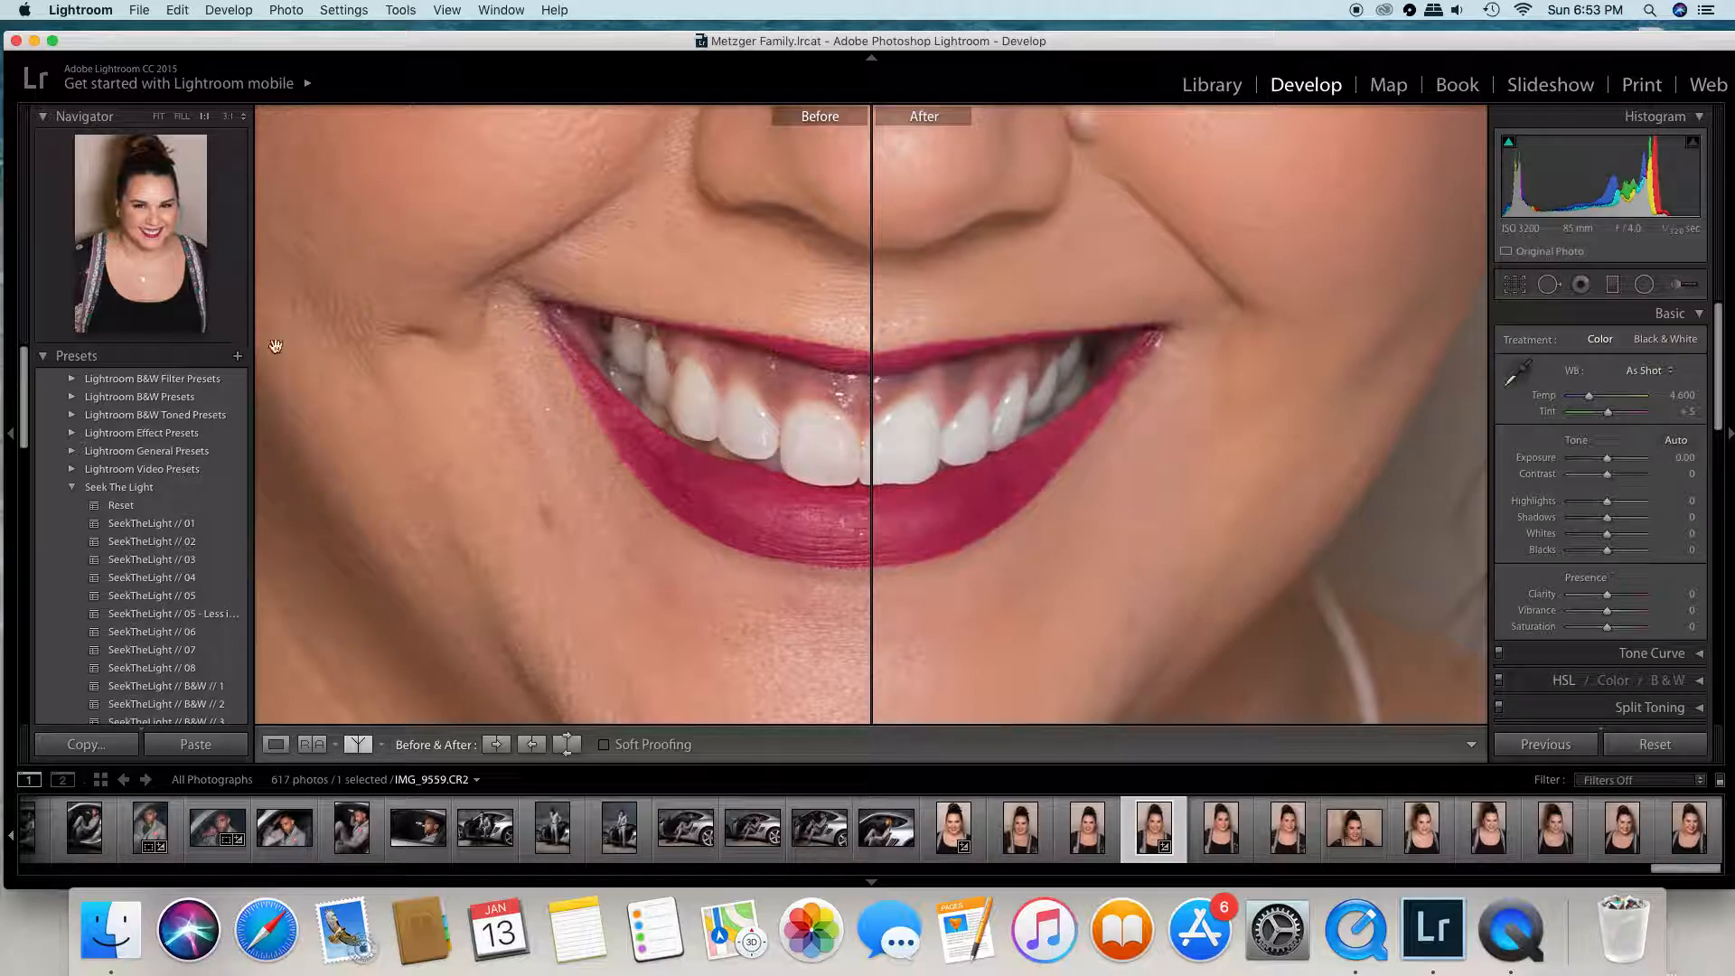
click(158, 116)
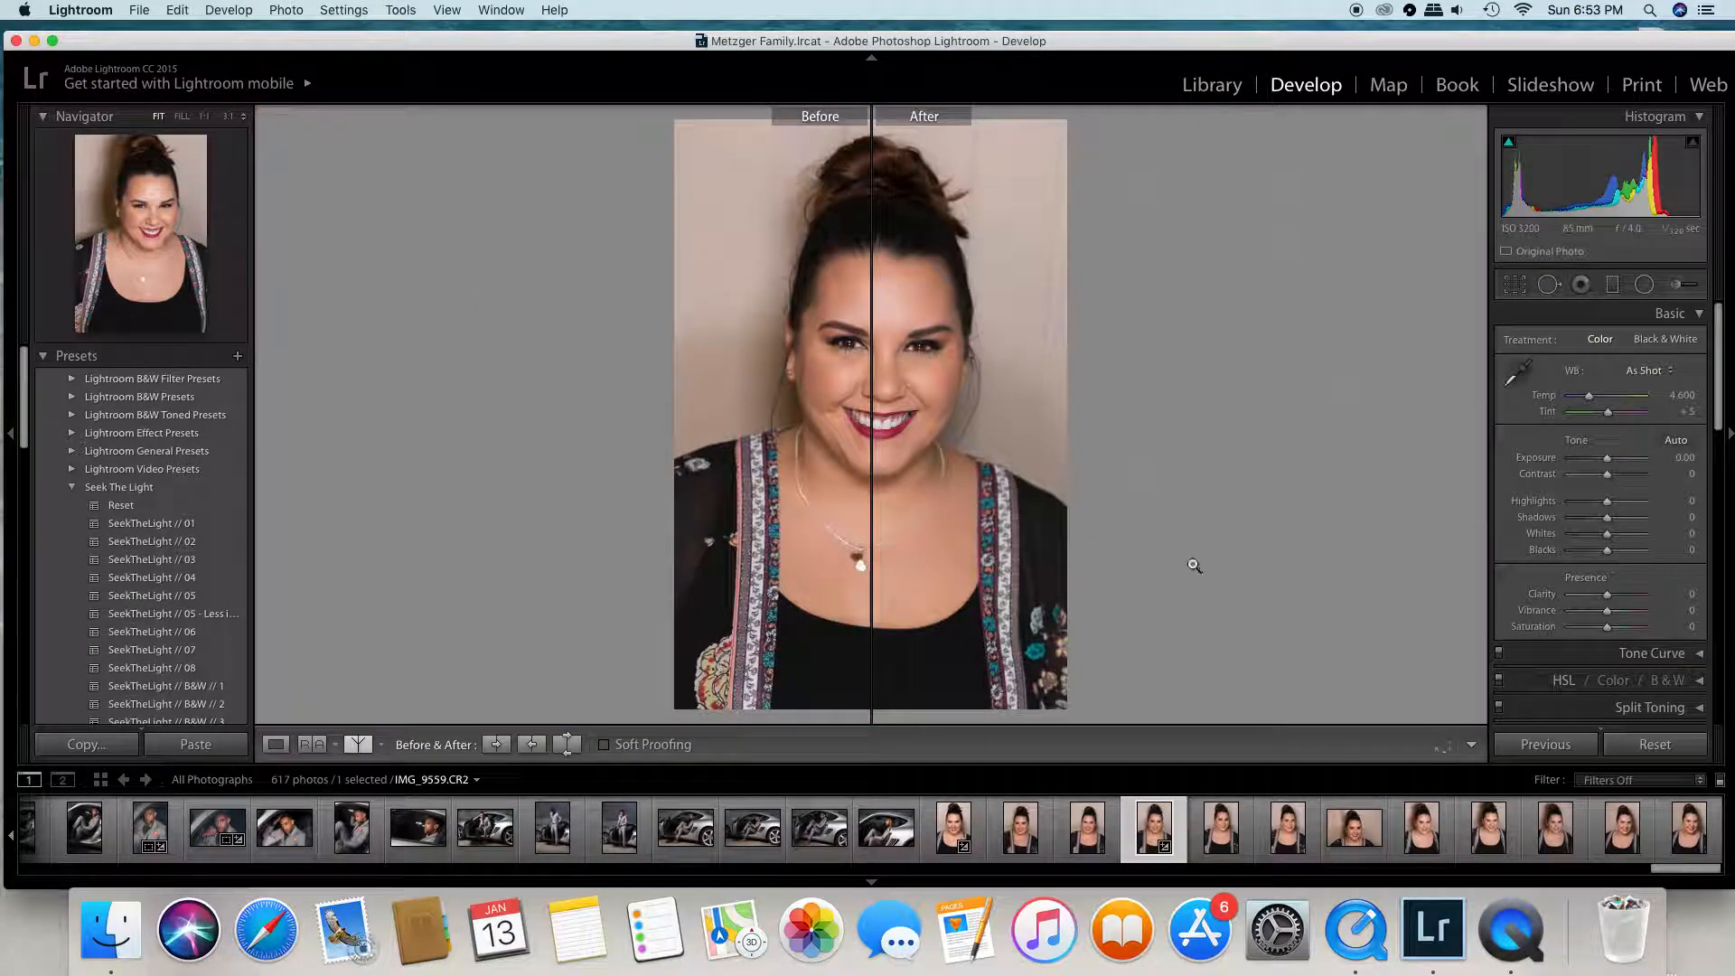
click(275, 744)
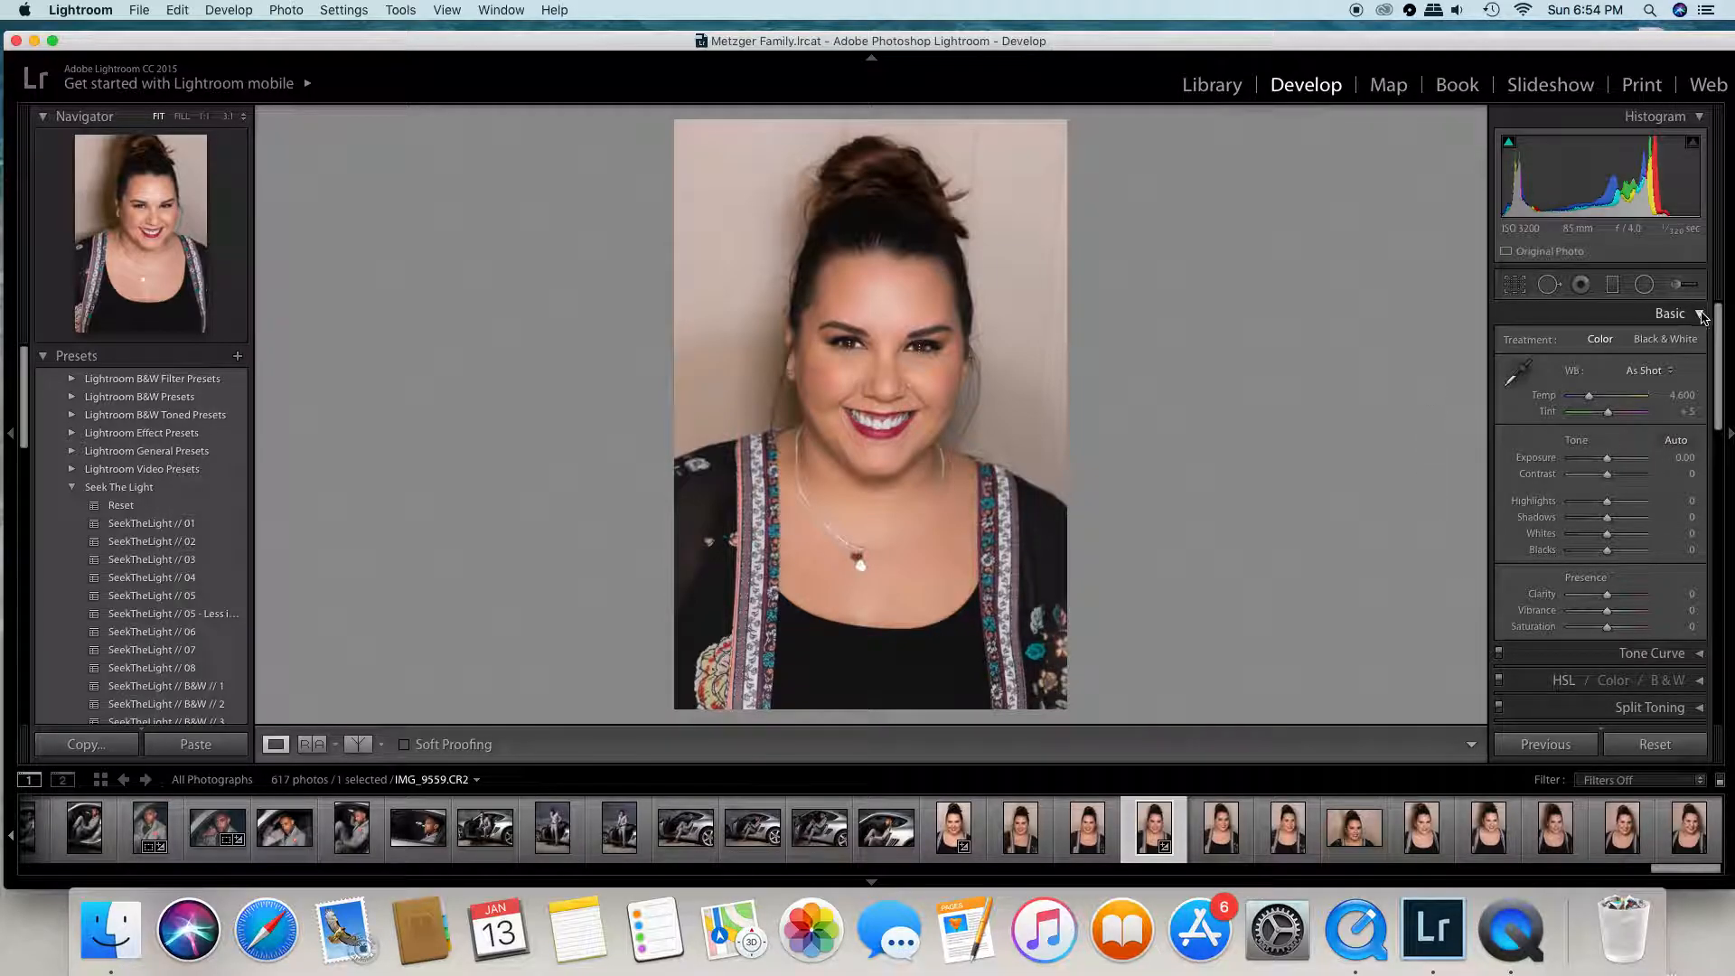
- Set up a new Adjustment Brush mask for the eyes with the Iris Enhance effect and a brush size of 3.9
click(1683, 287)
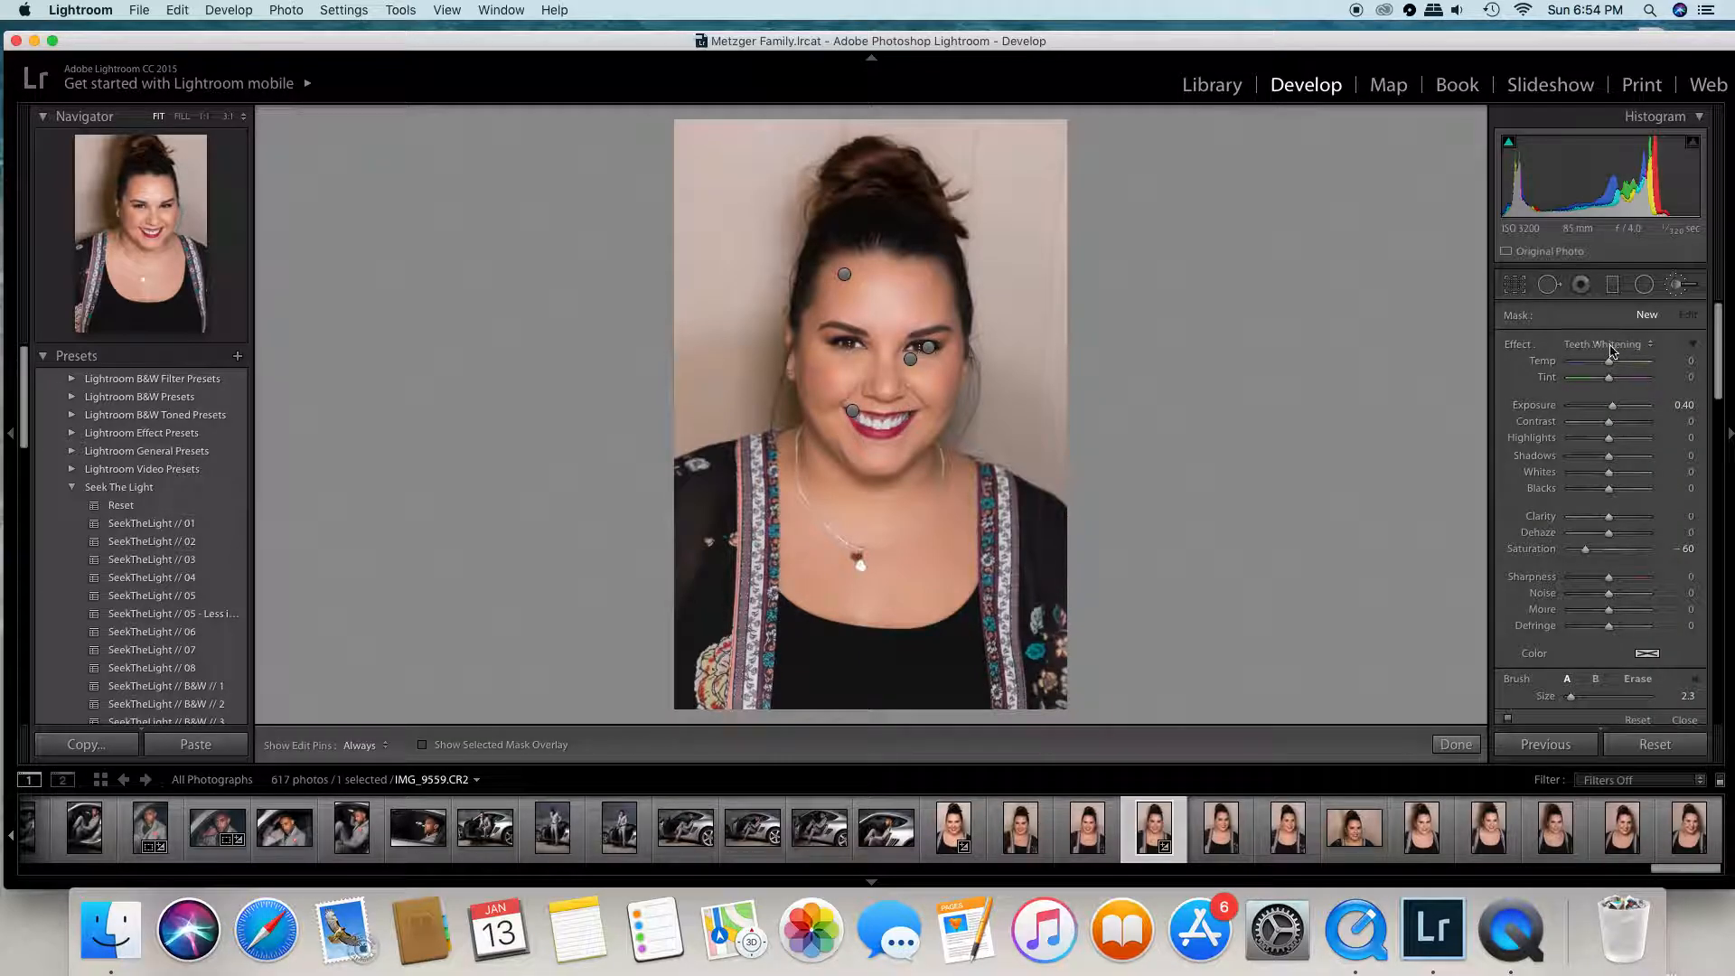
click(1613, 348)
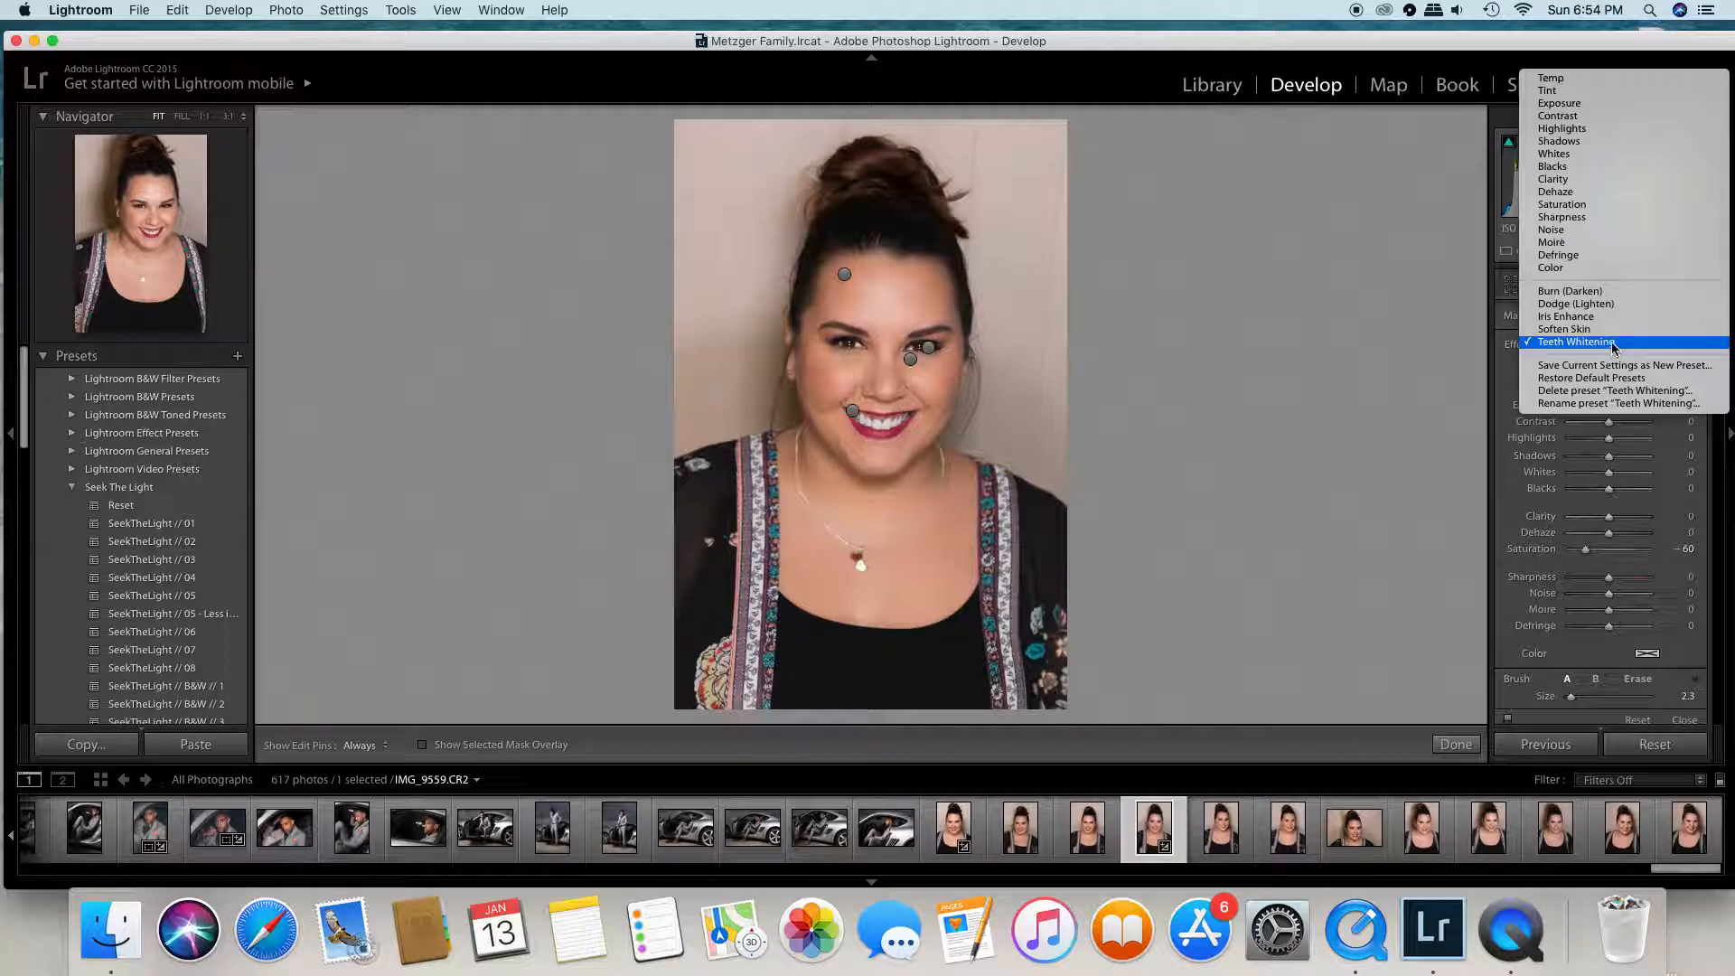
click(1608, 316)
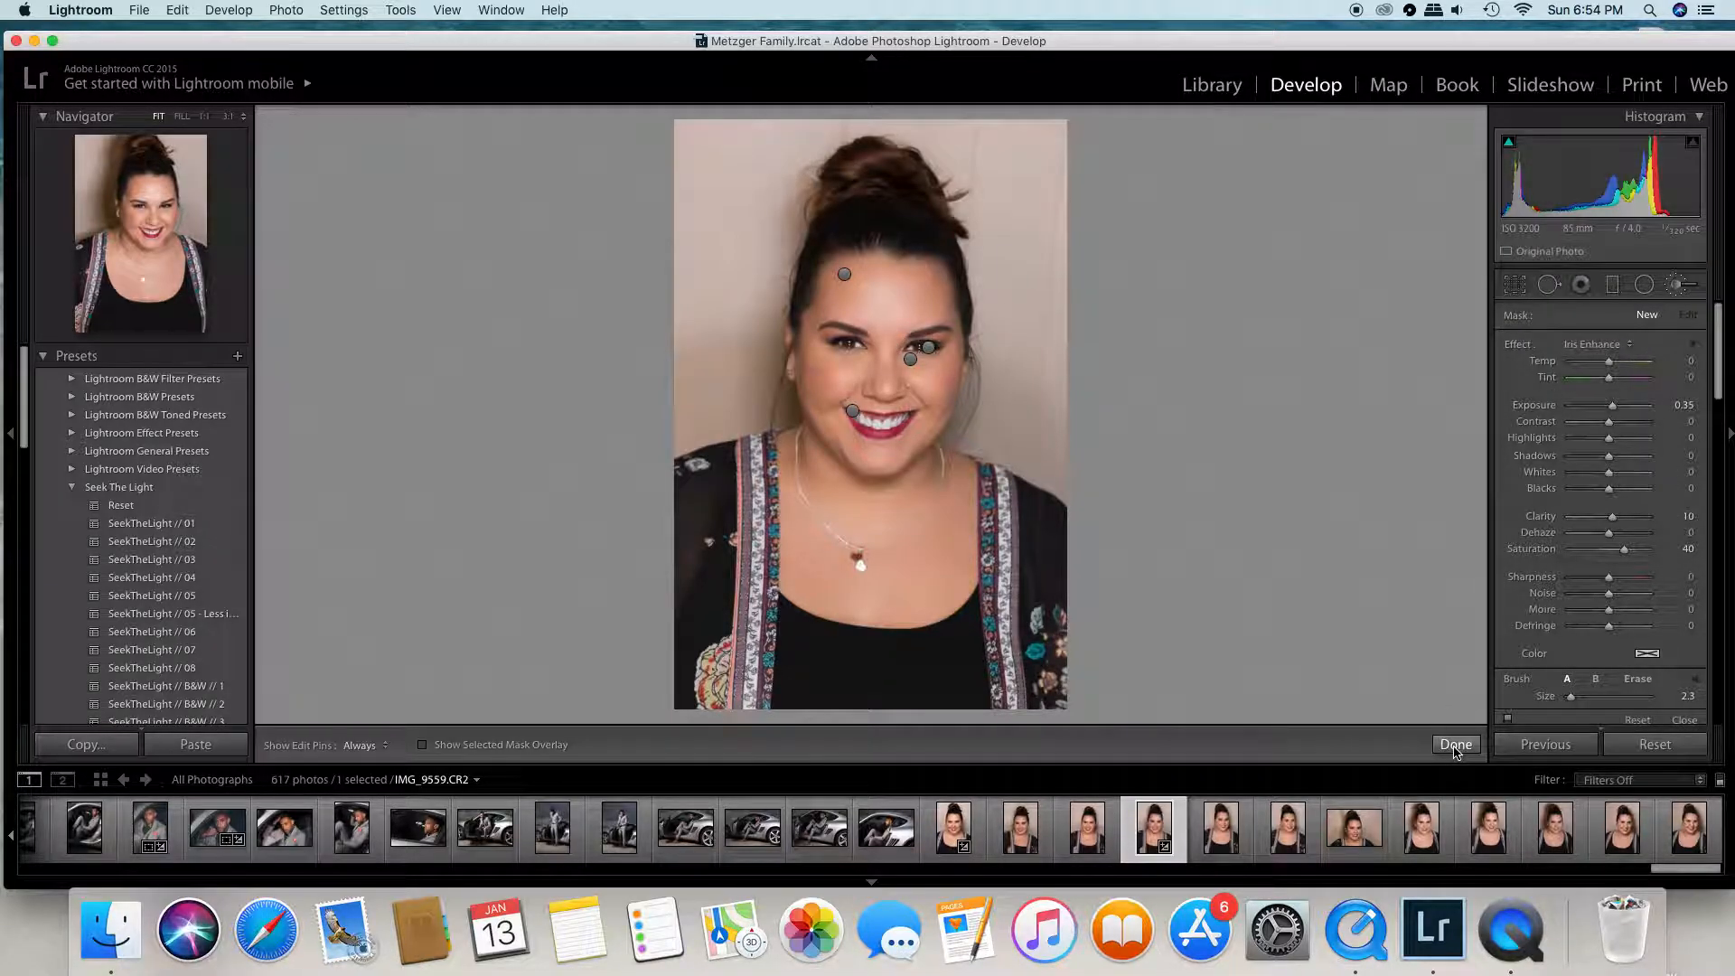
click(185, 117)
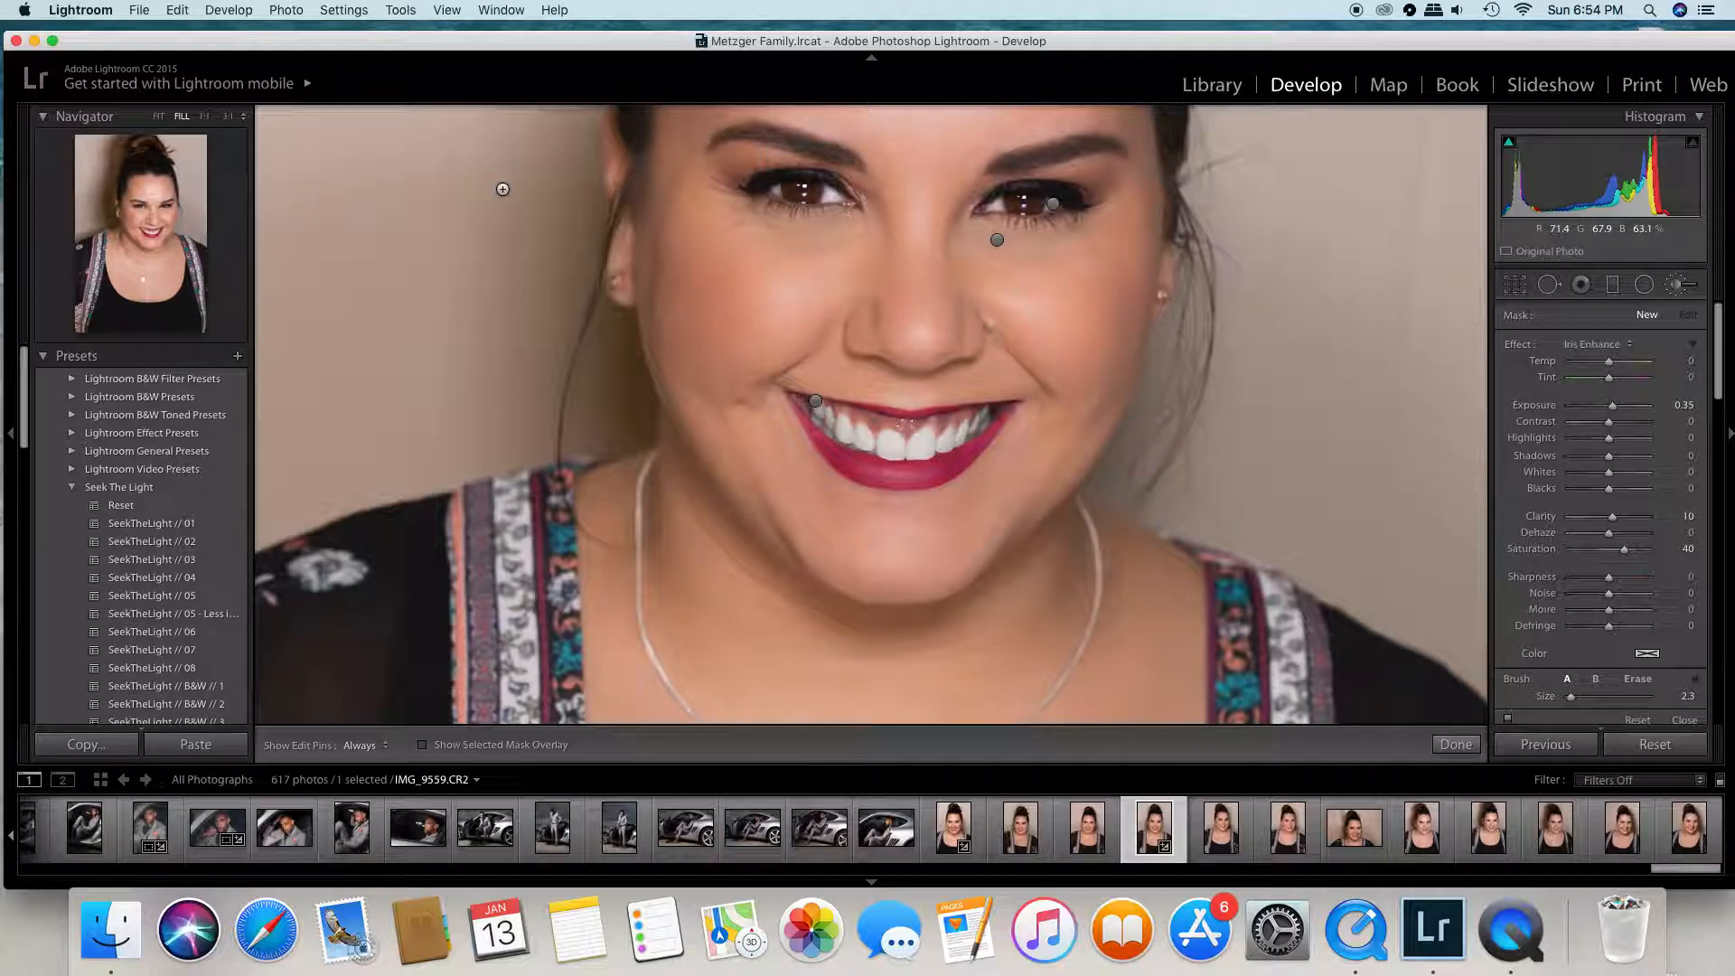
click(204, 116)
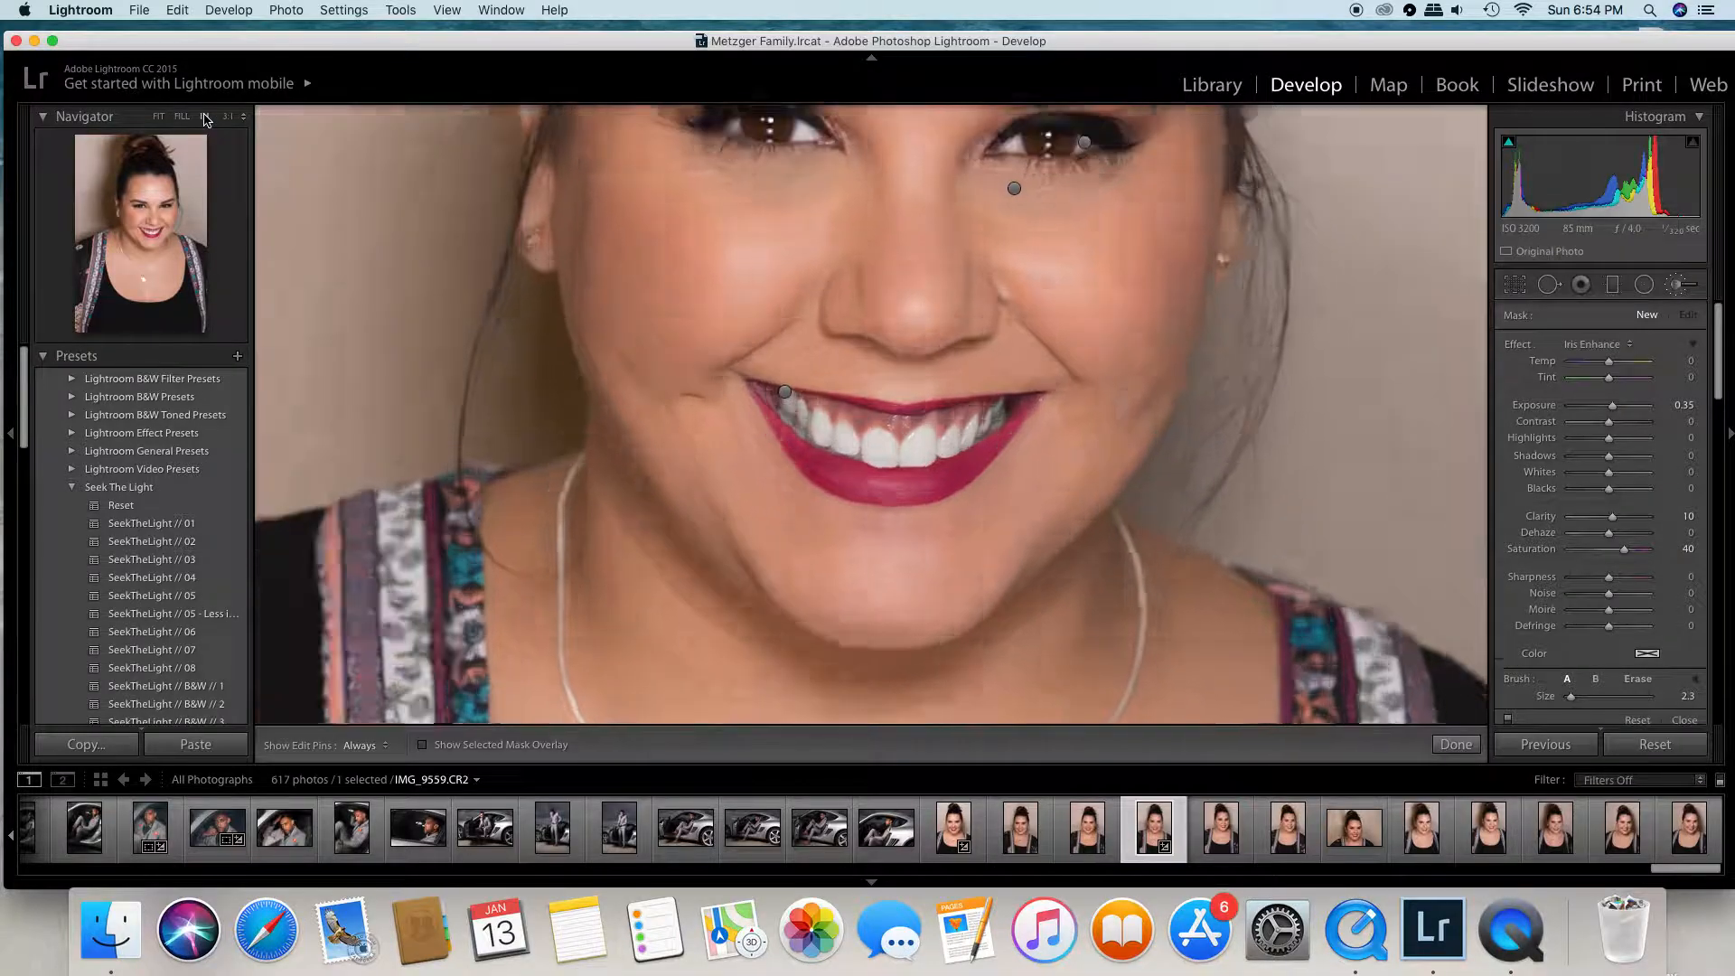
click(149, 220)
drag(153, 222, 152, 202)
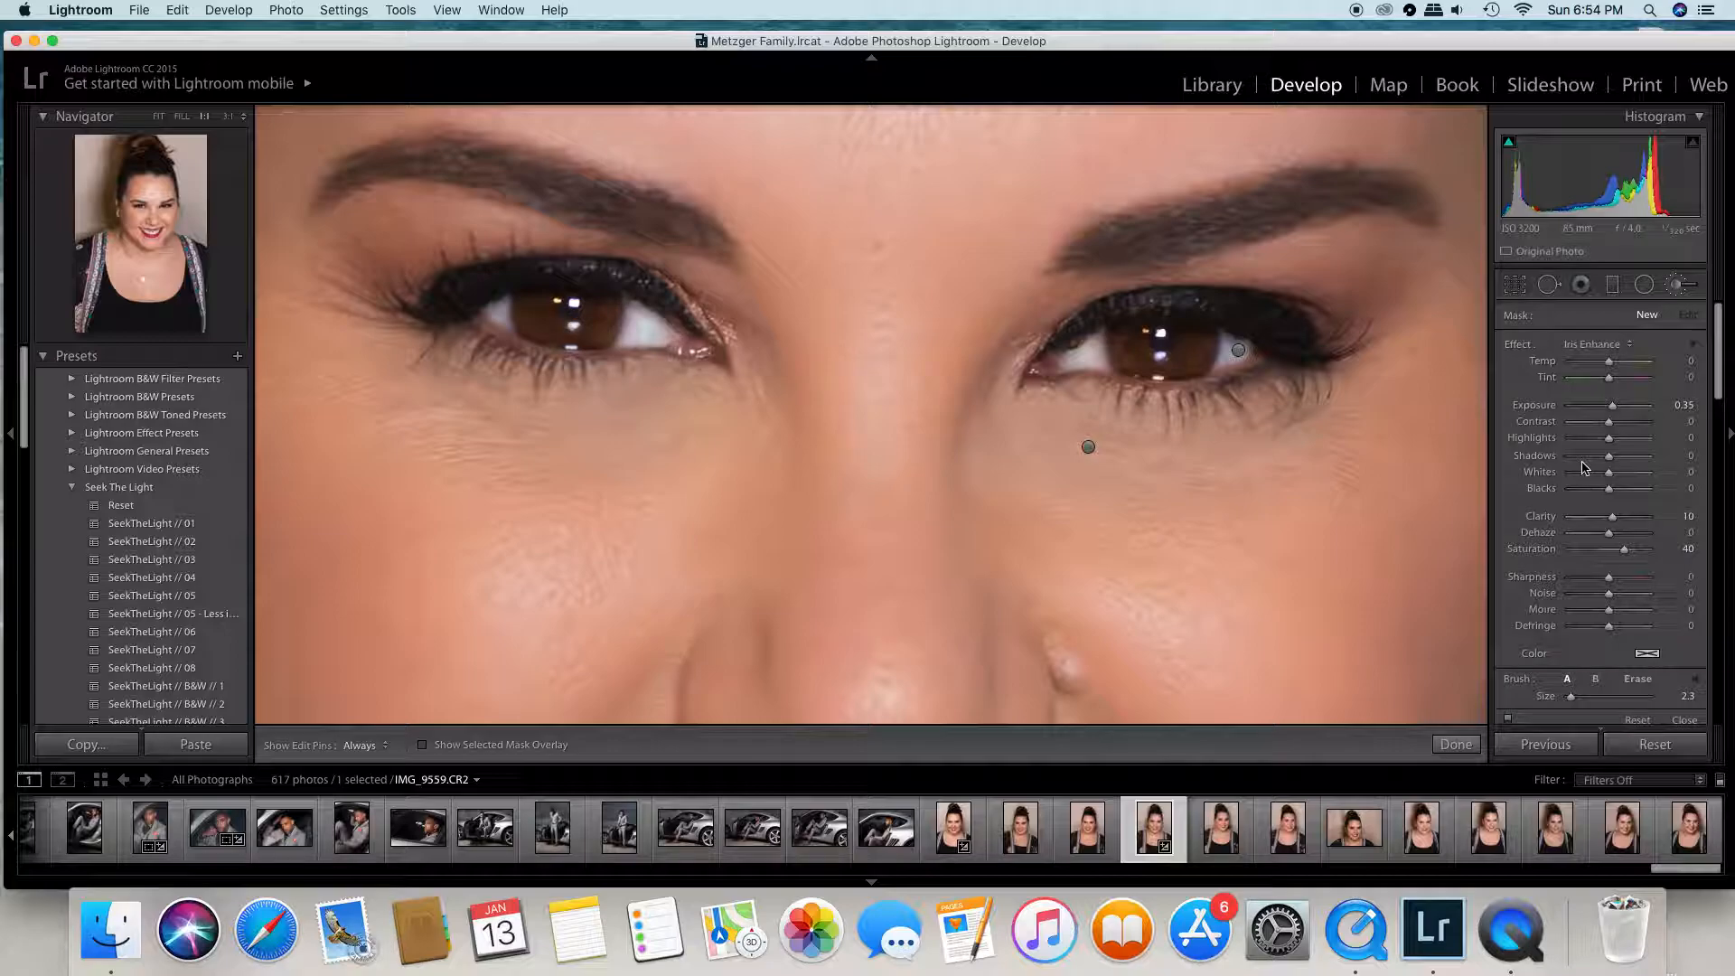
drag(1572, 700, 1596, 706)
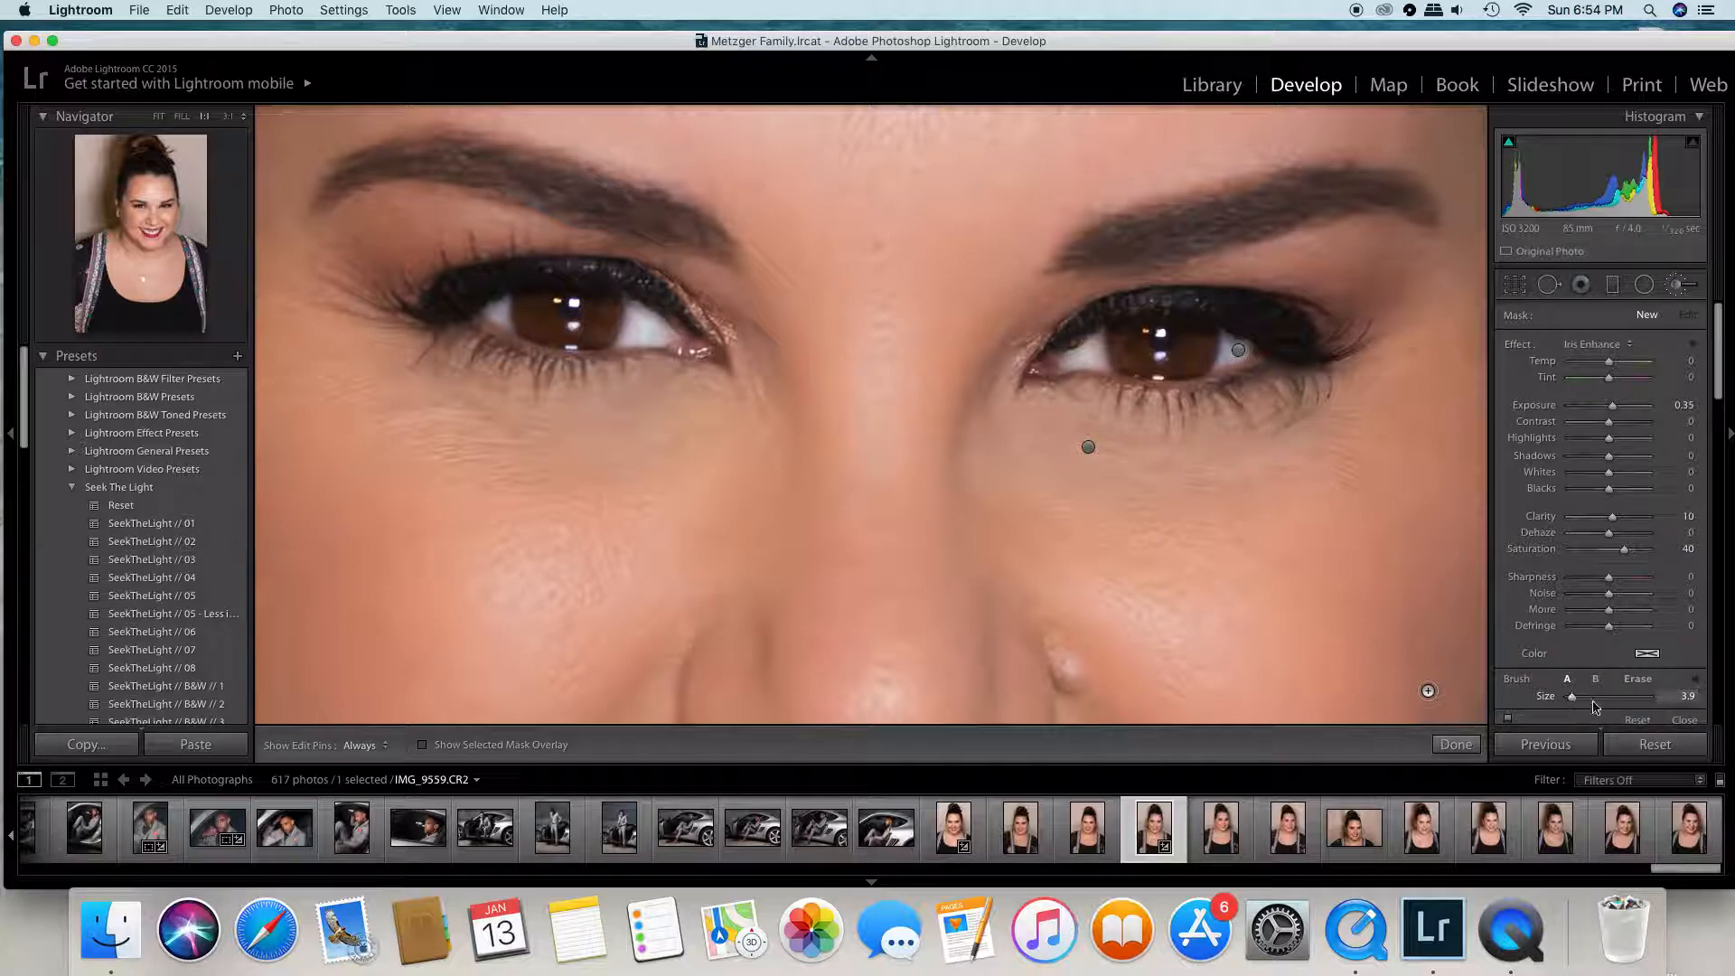
- Brush the iris enhancement over both irises, hiding the edit pins while painting and showing them again
mouse_move(527, 300)
mouse_down()
mouse_move(607, 310)
mouse_move(527, 305)
mouse_move(609, 307)
mouse_move(591, 331)
mouse_move(527, 305)
mouse_move(540, 330)
mouse_move(608, 313)
mouse_up()
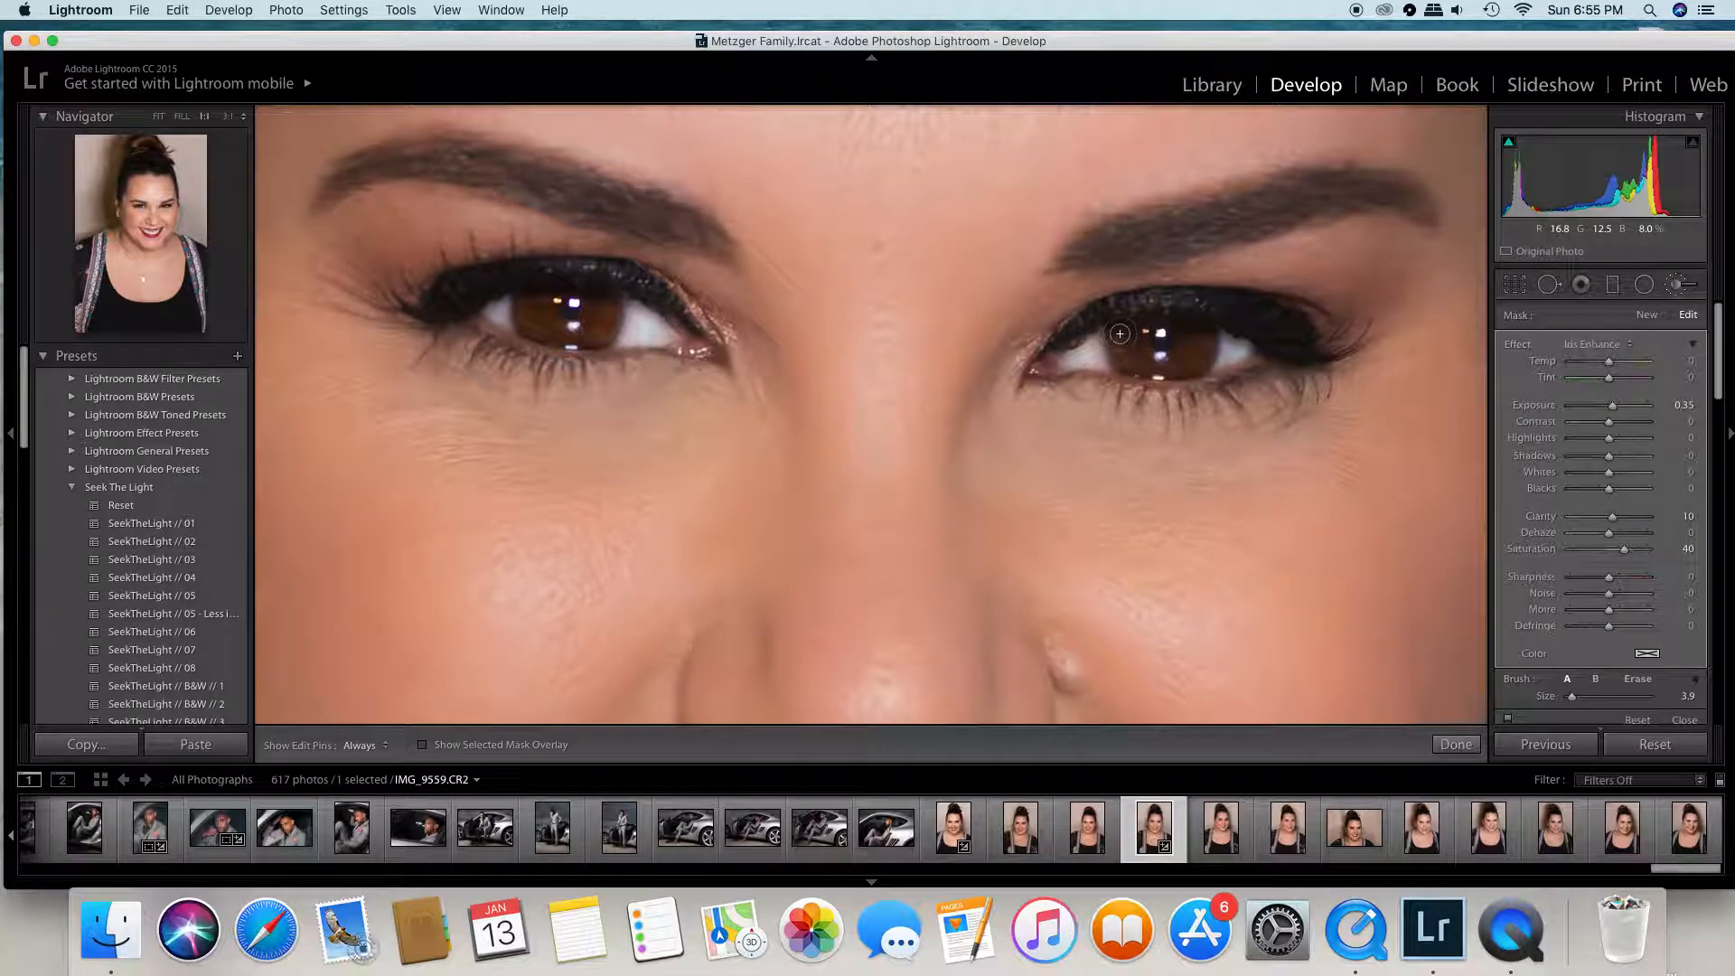
key(h)
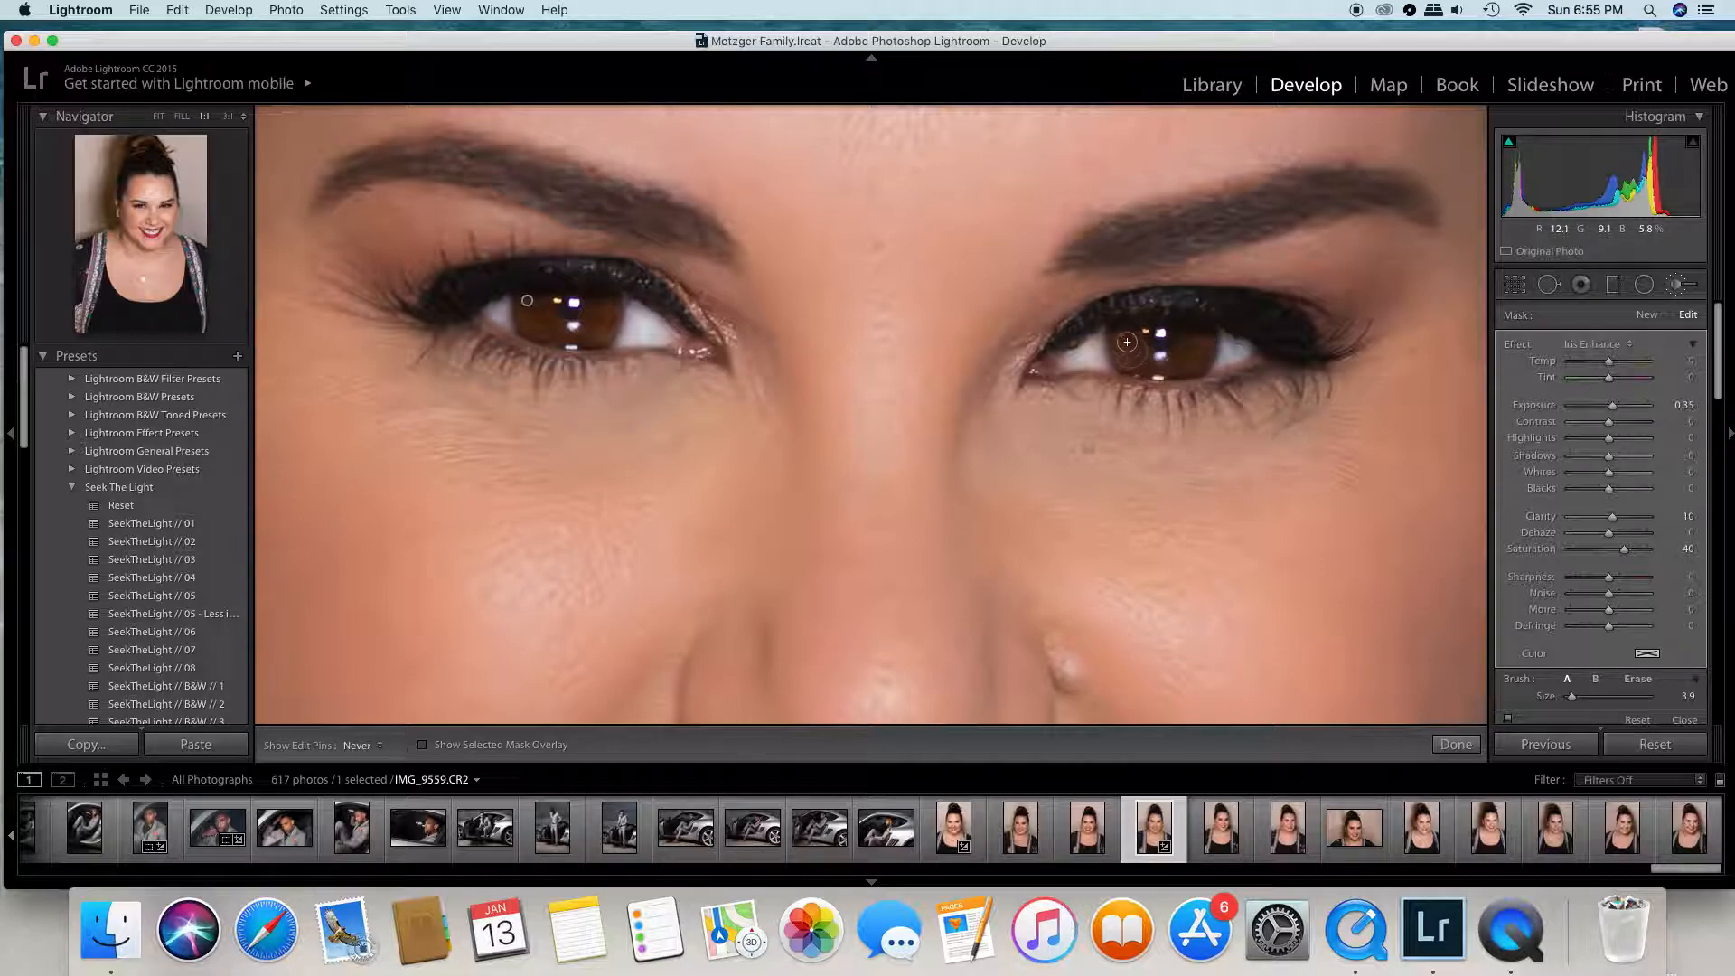
mouse_move(1123, 334)
mouse_down()
mouse_move(1149, 365)
mouse_move(1196, 364)
mouse_move(1202, 340)
mouse_move(1116, 340)
mouse_move(1150, 373)
mouse_up()
key(h)
- Show the mask overlay to refine the coverage of both irises with a size 2.3 brush, and finish the brush edit
click(422, 744)
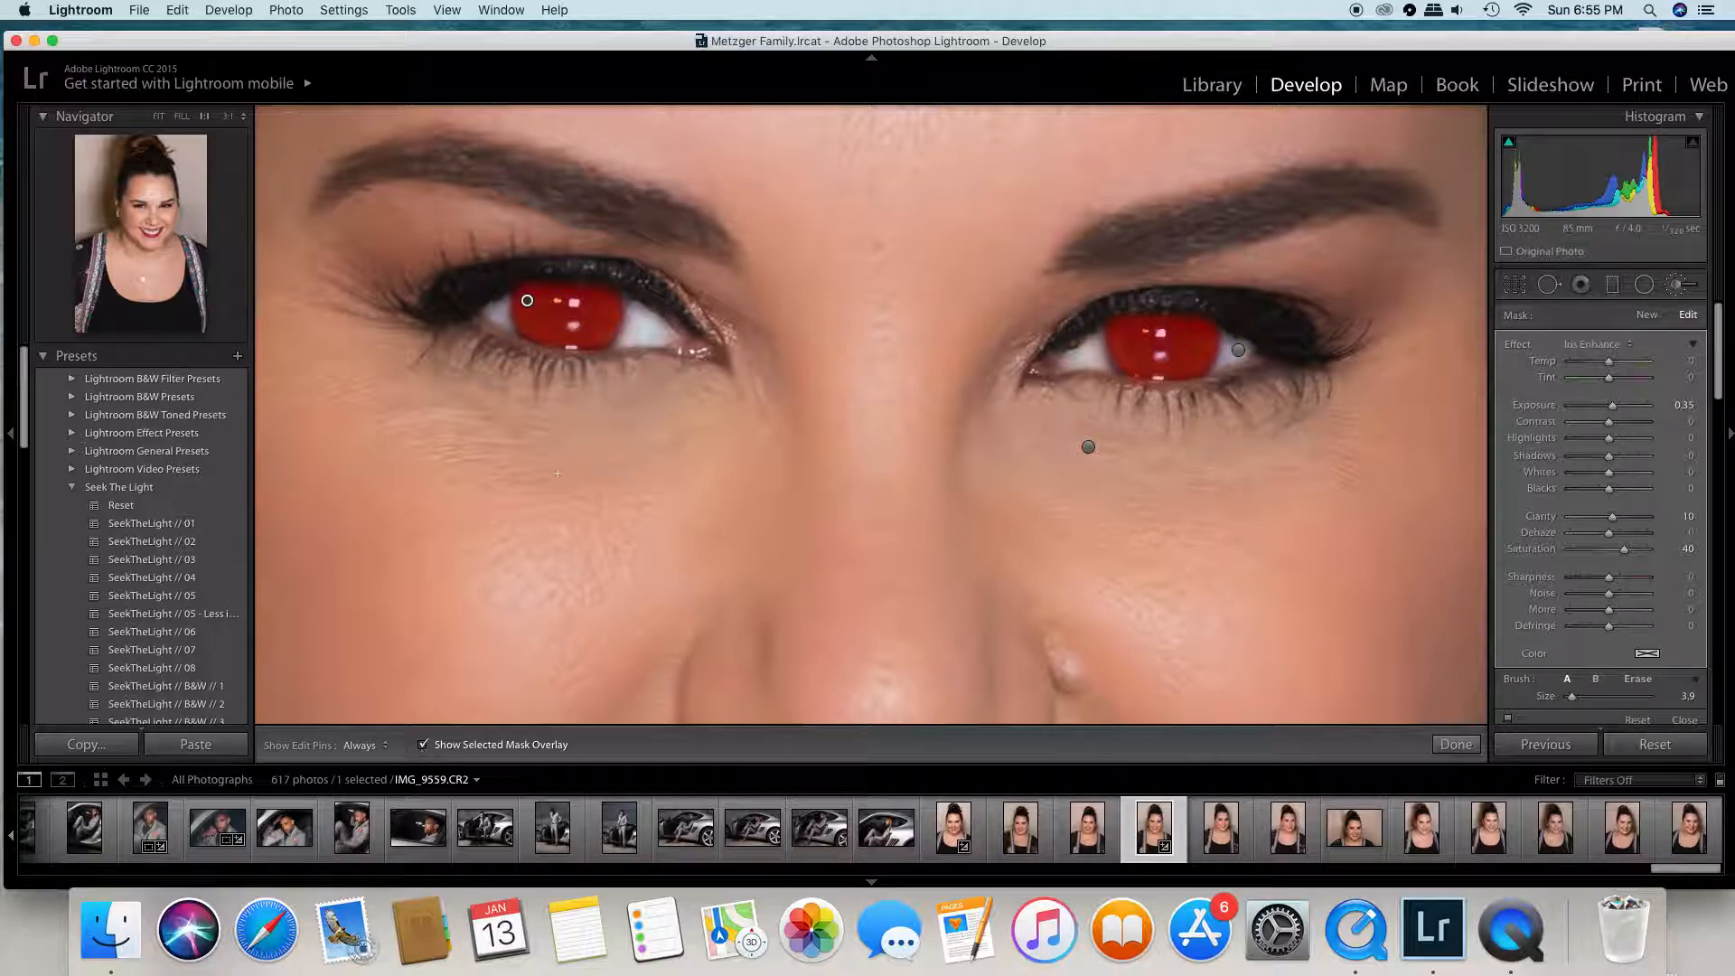
key(h)
key(h)
key(h)
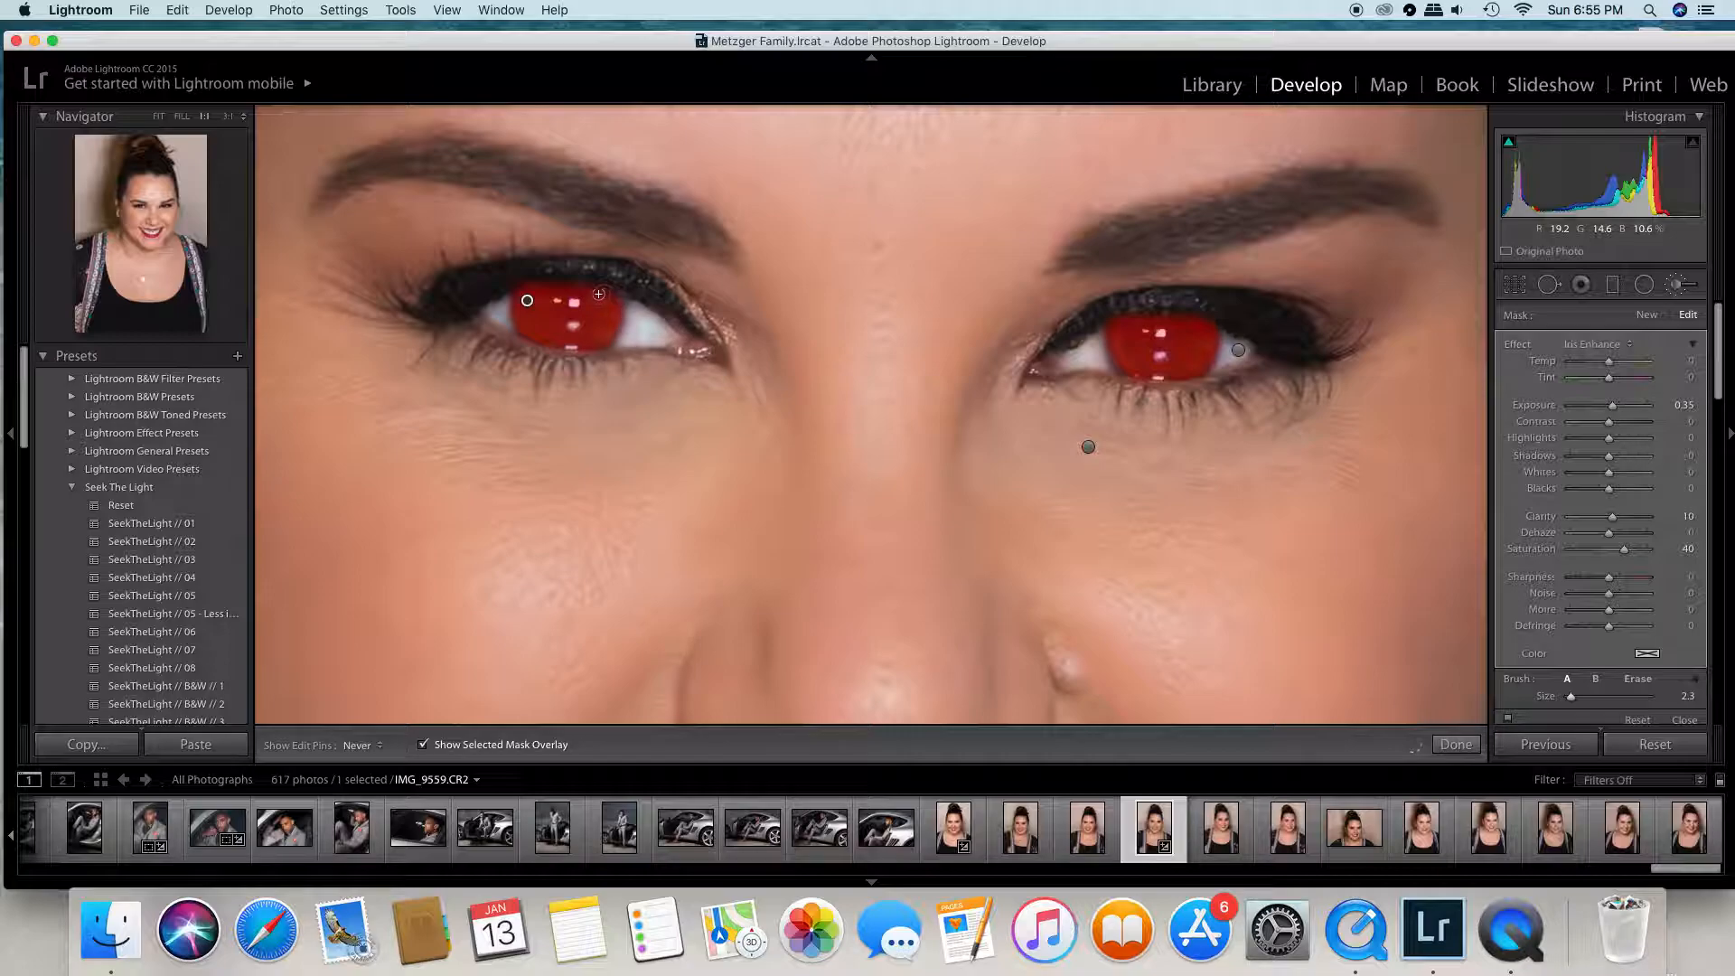
key(h)
key(h)
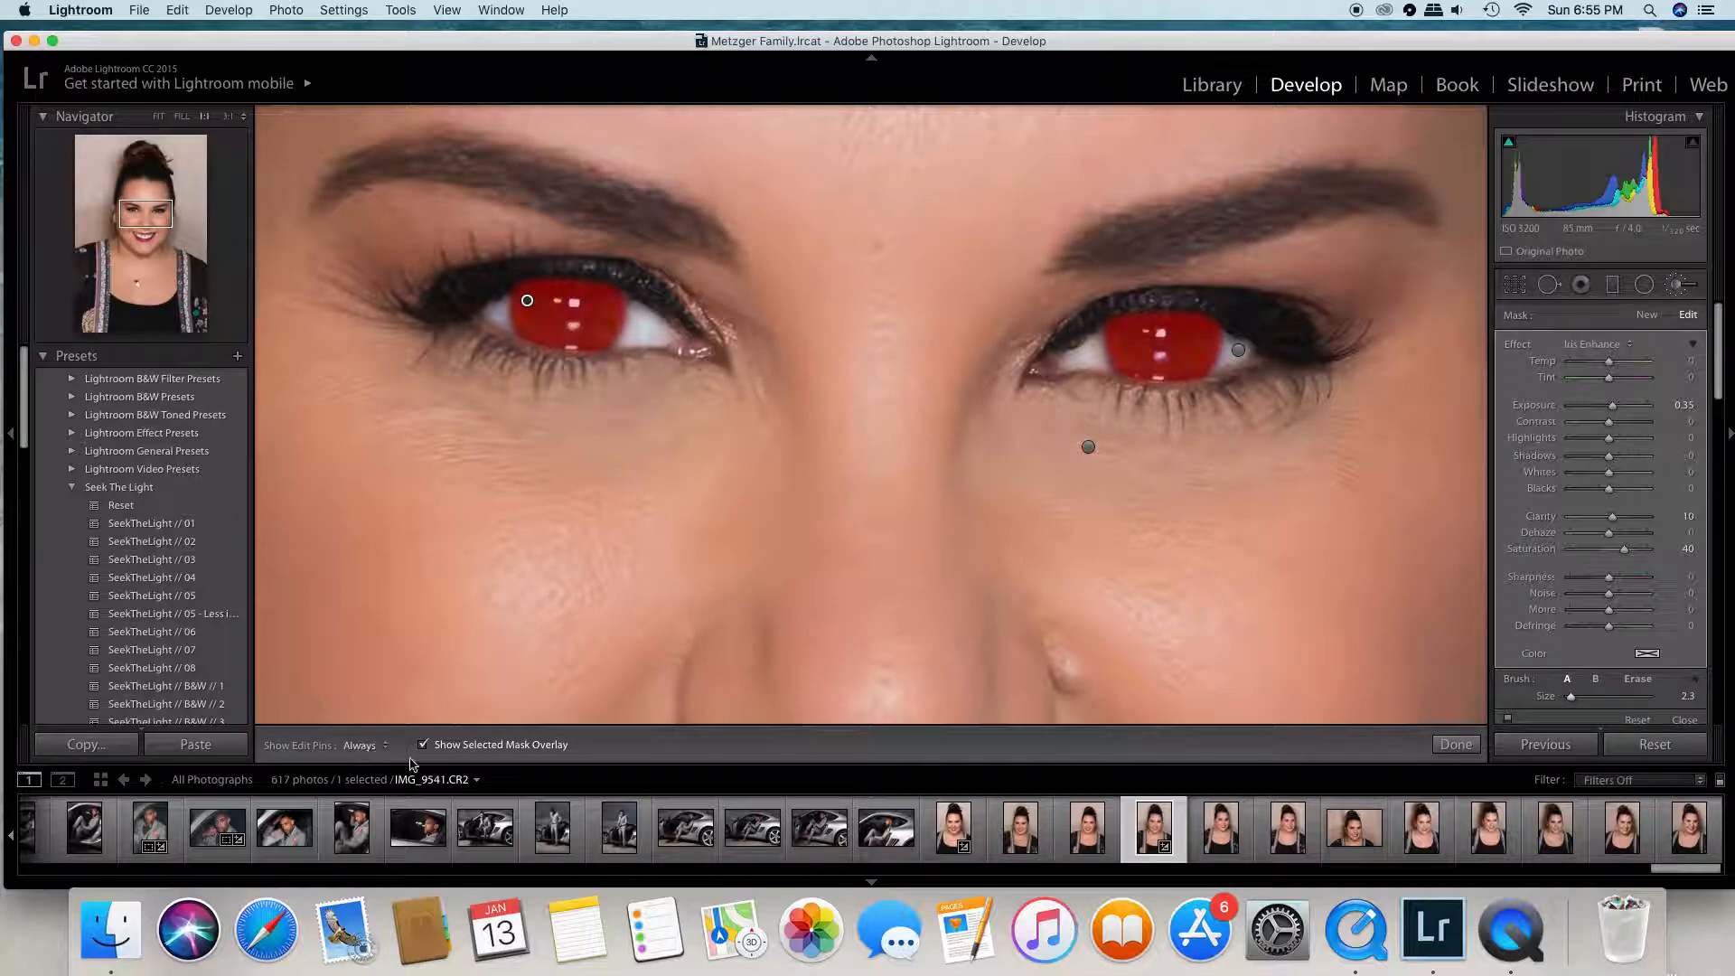
click(1456, 744)
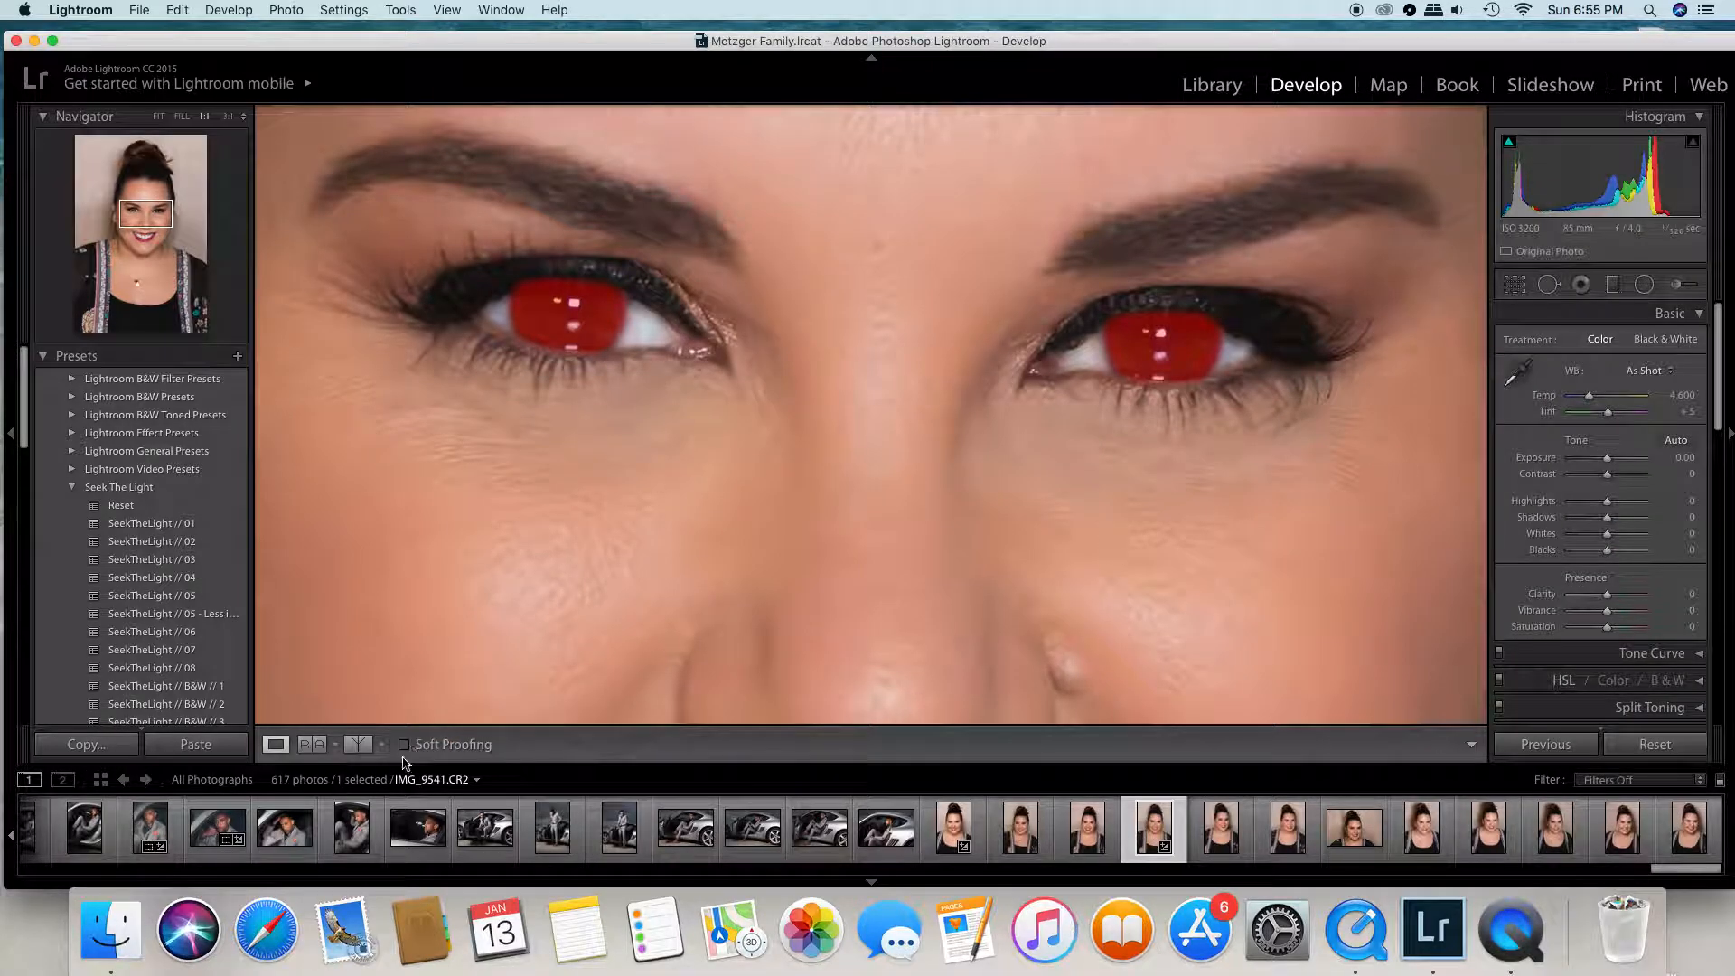
- Compare the enhanced eyes with the original up close in the split before/after view, and return to Loupe View
click(181, 116)
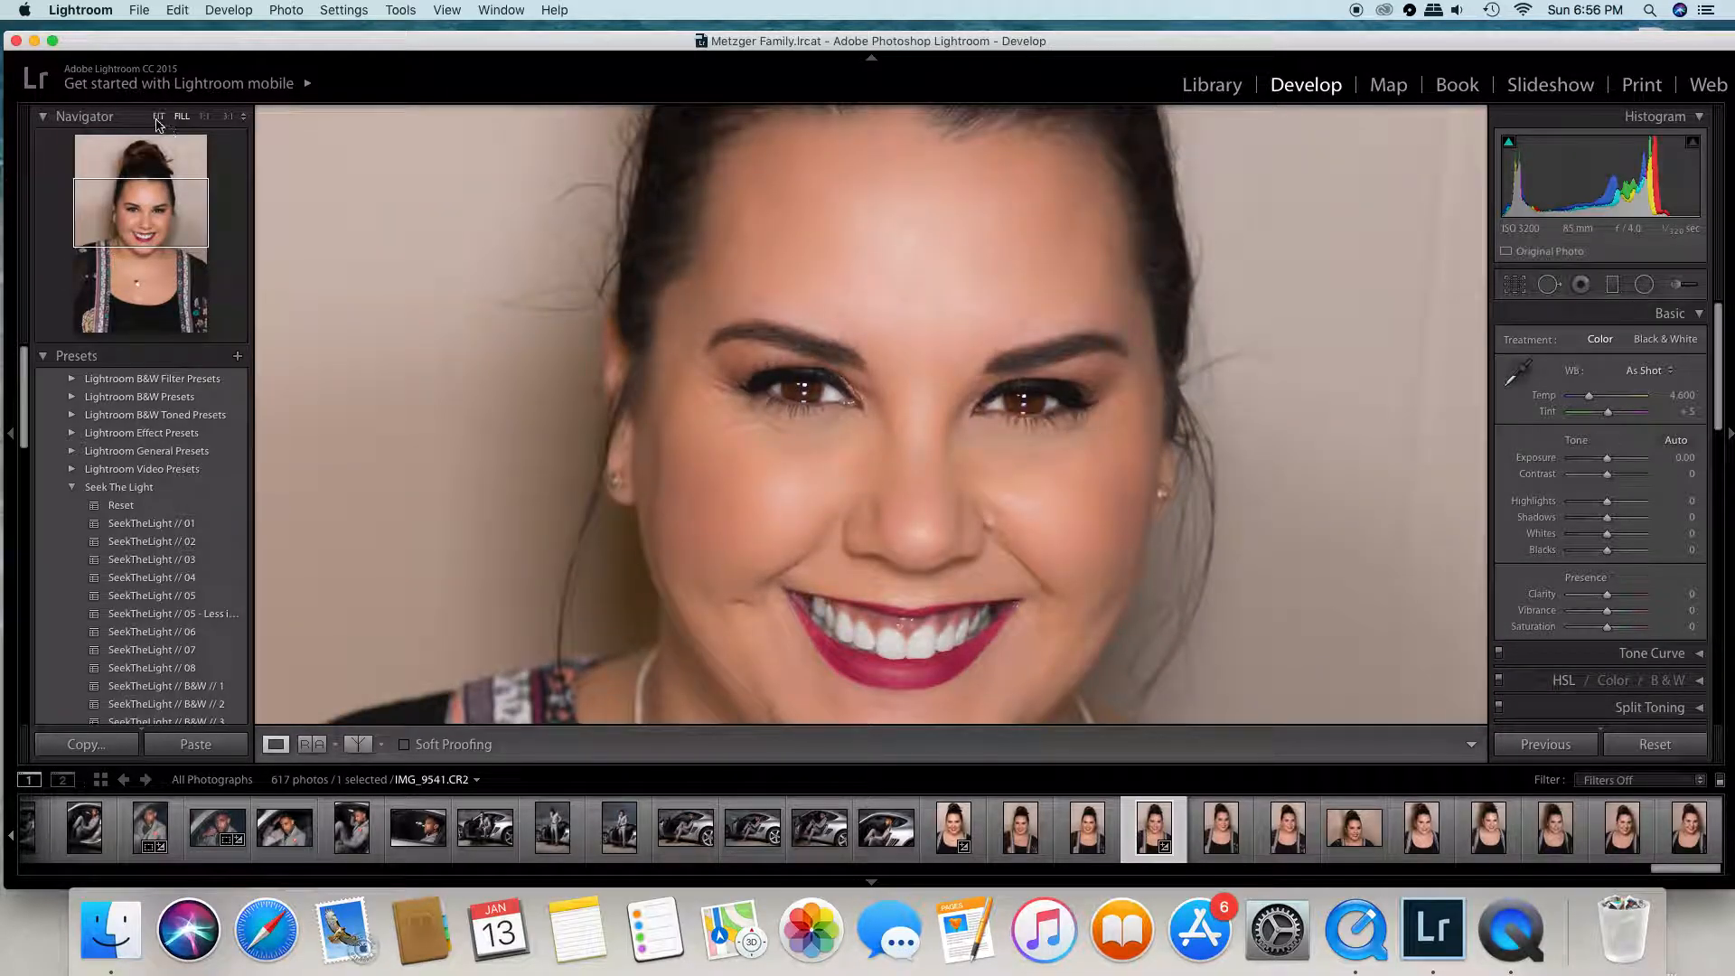
click(158, 116)
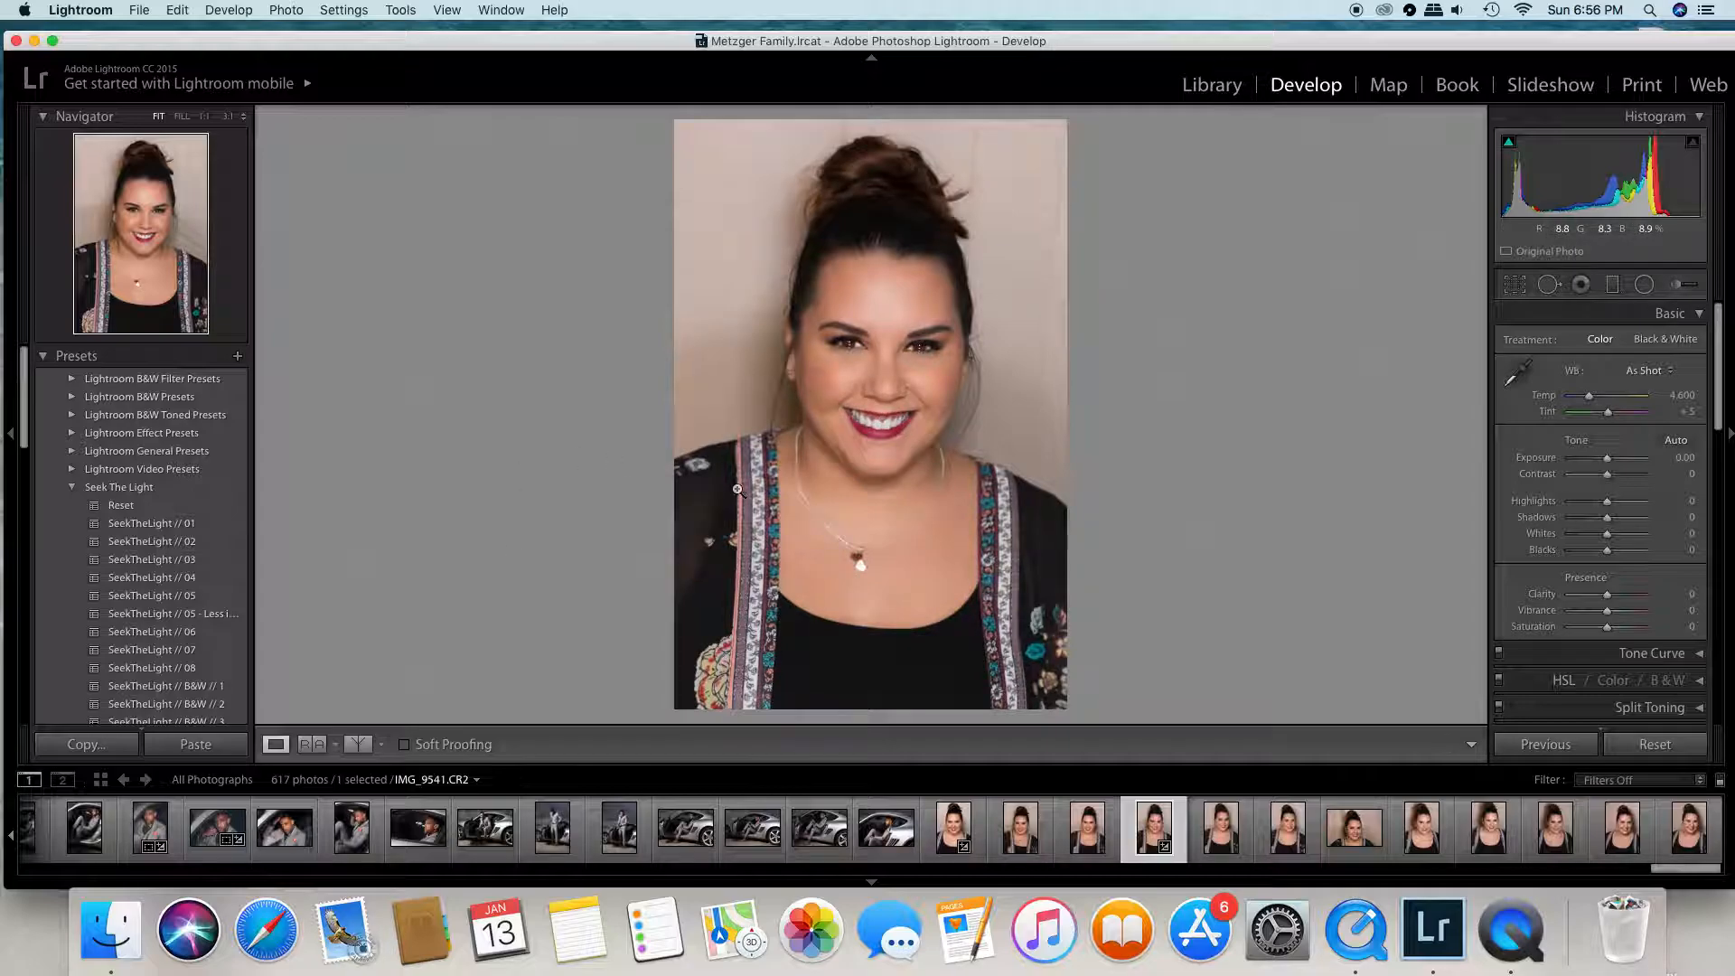
click(354, 746)
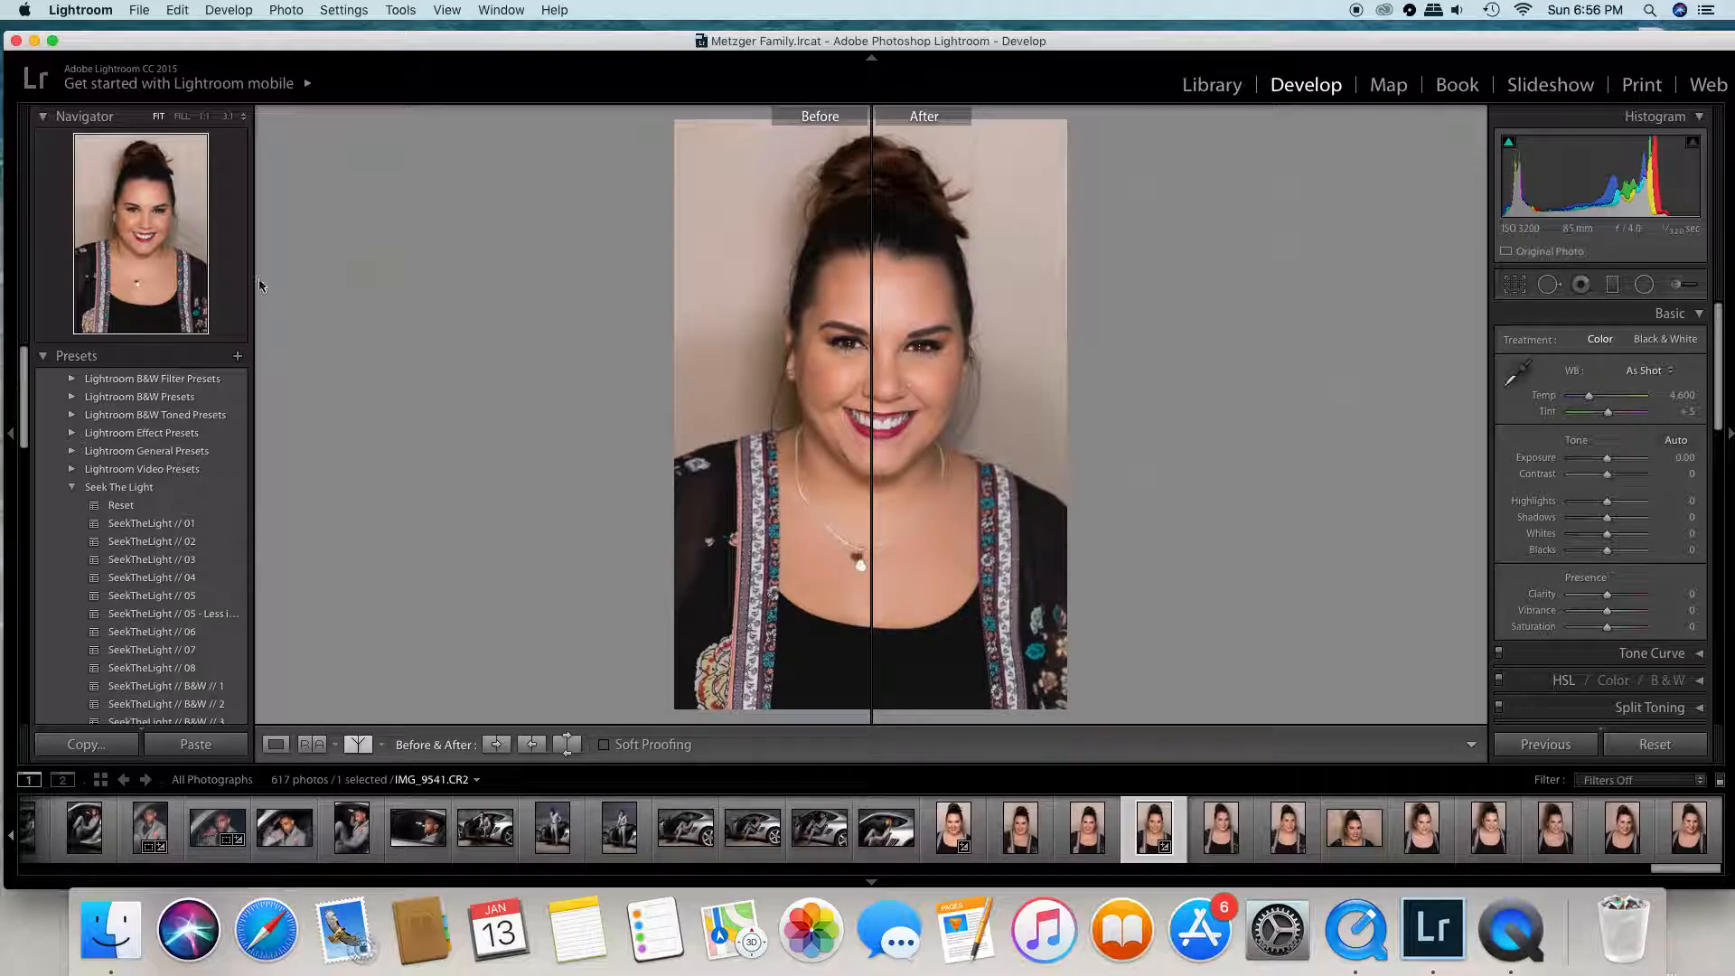
click(849, 338)
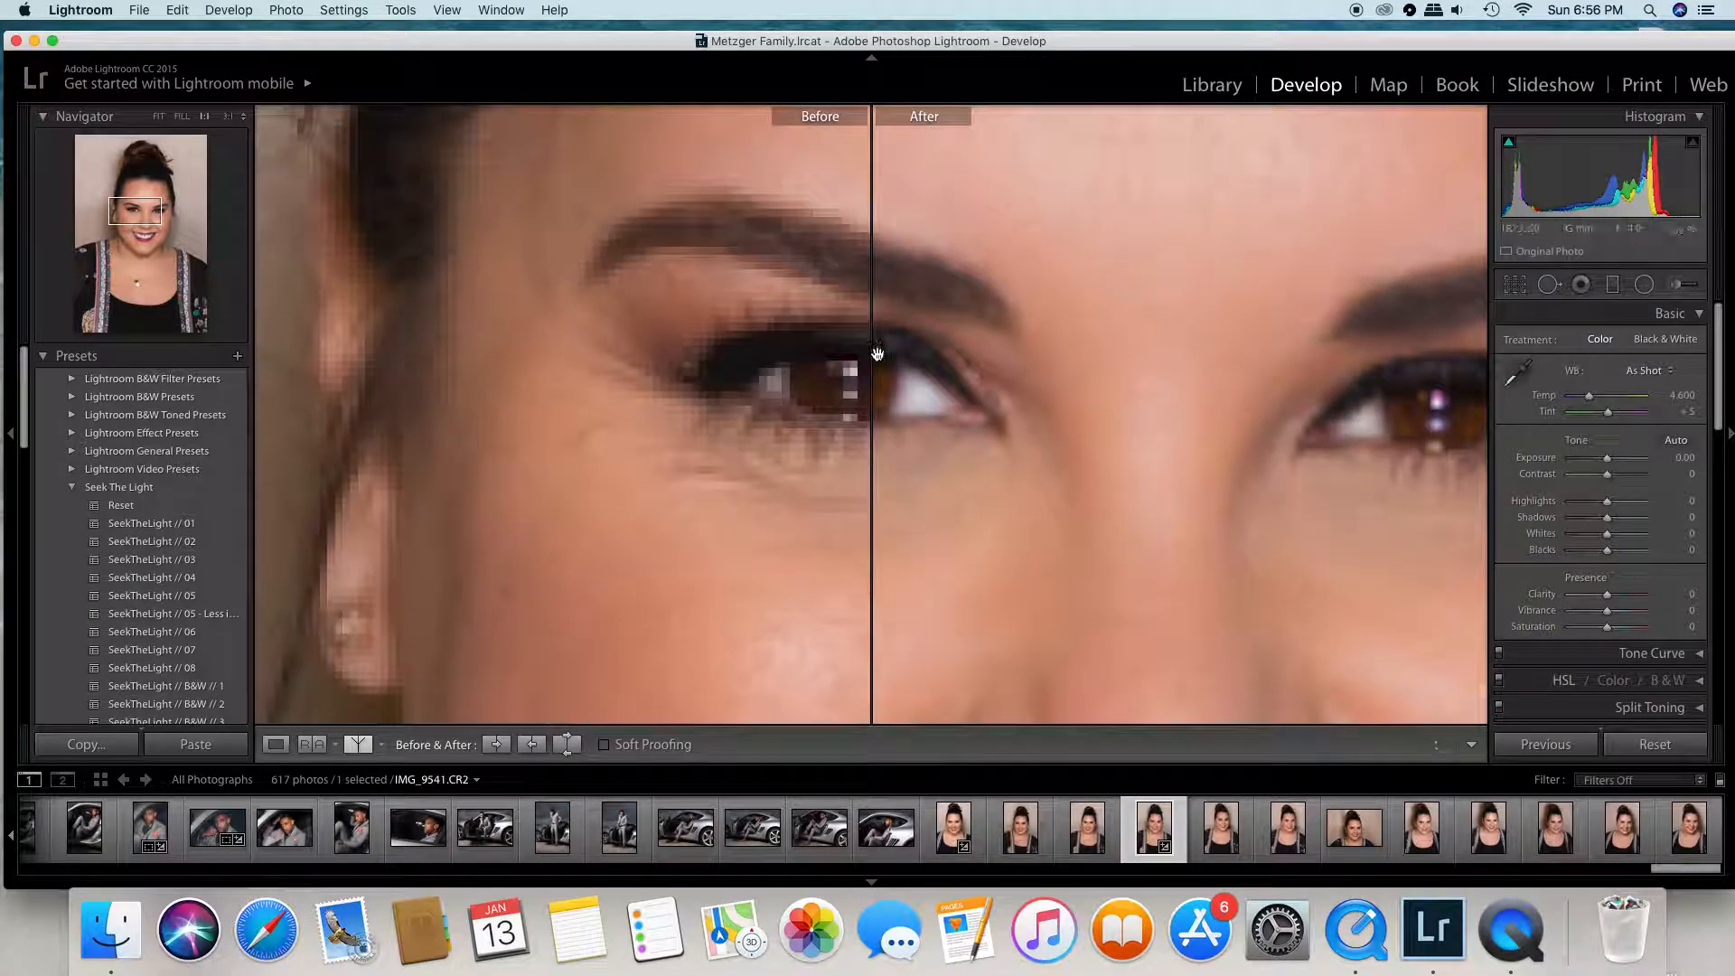
drag(140, 206, 155, 202)
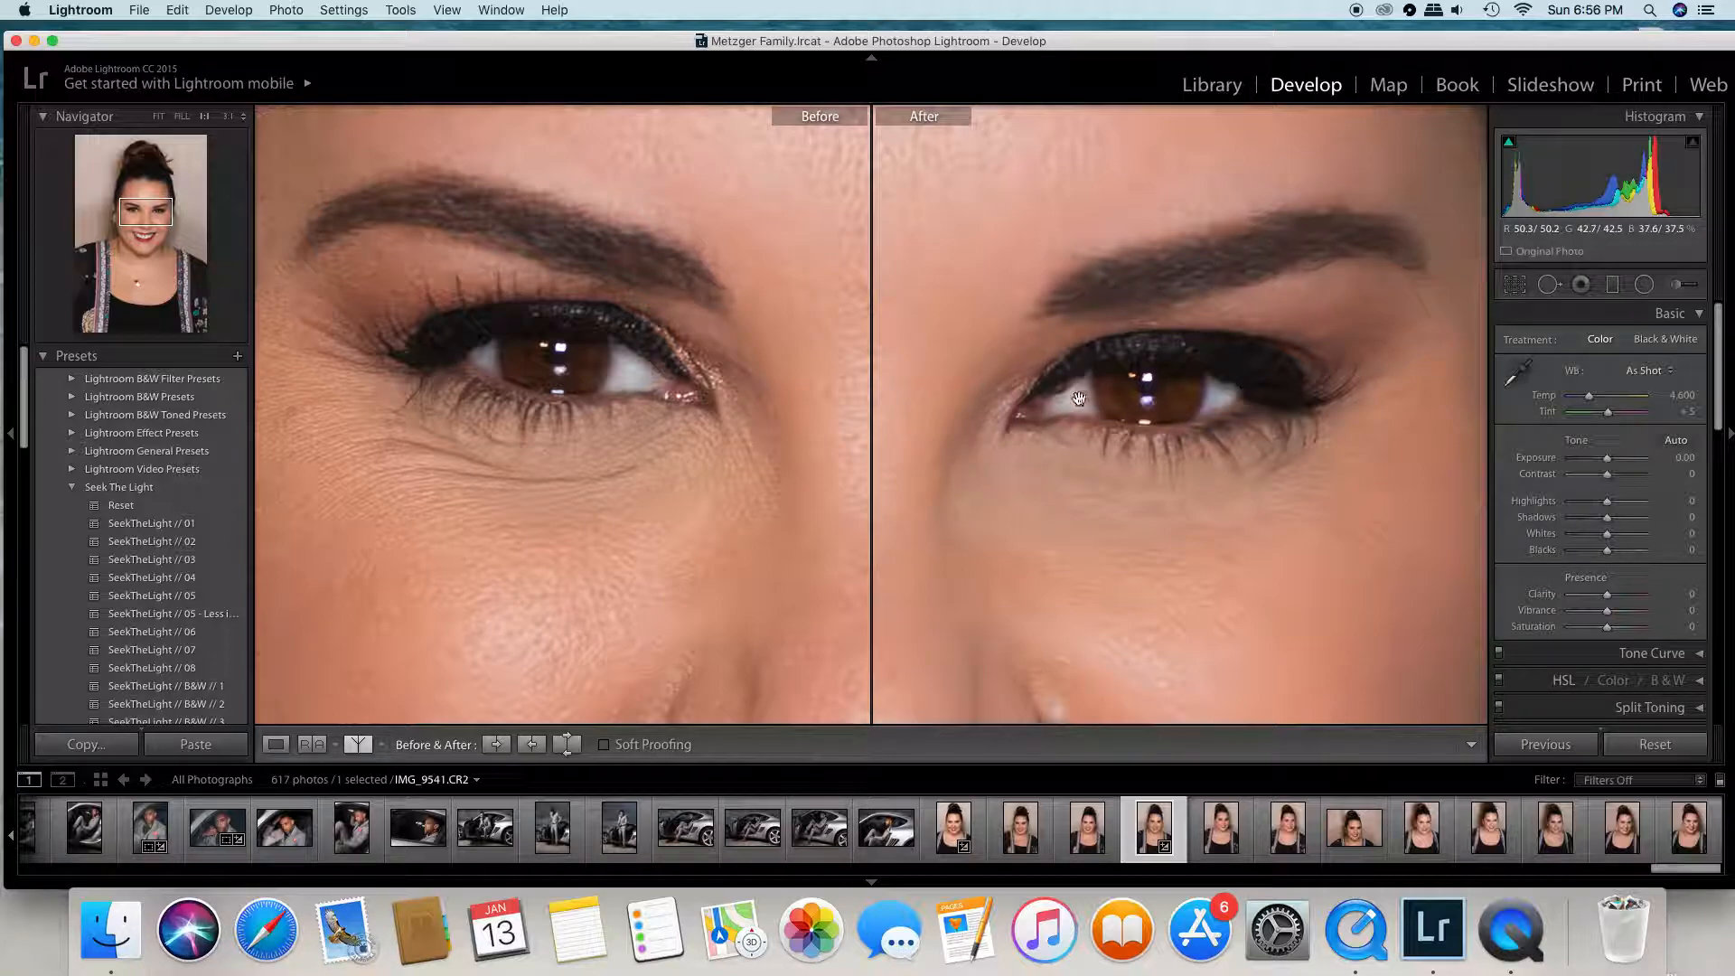
click(159, 118)
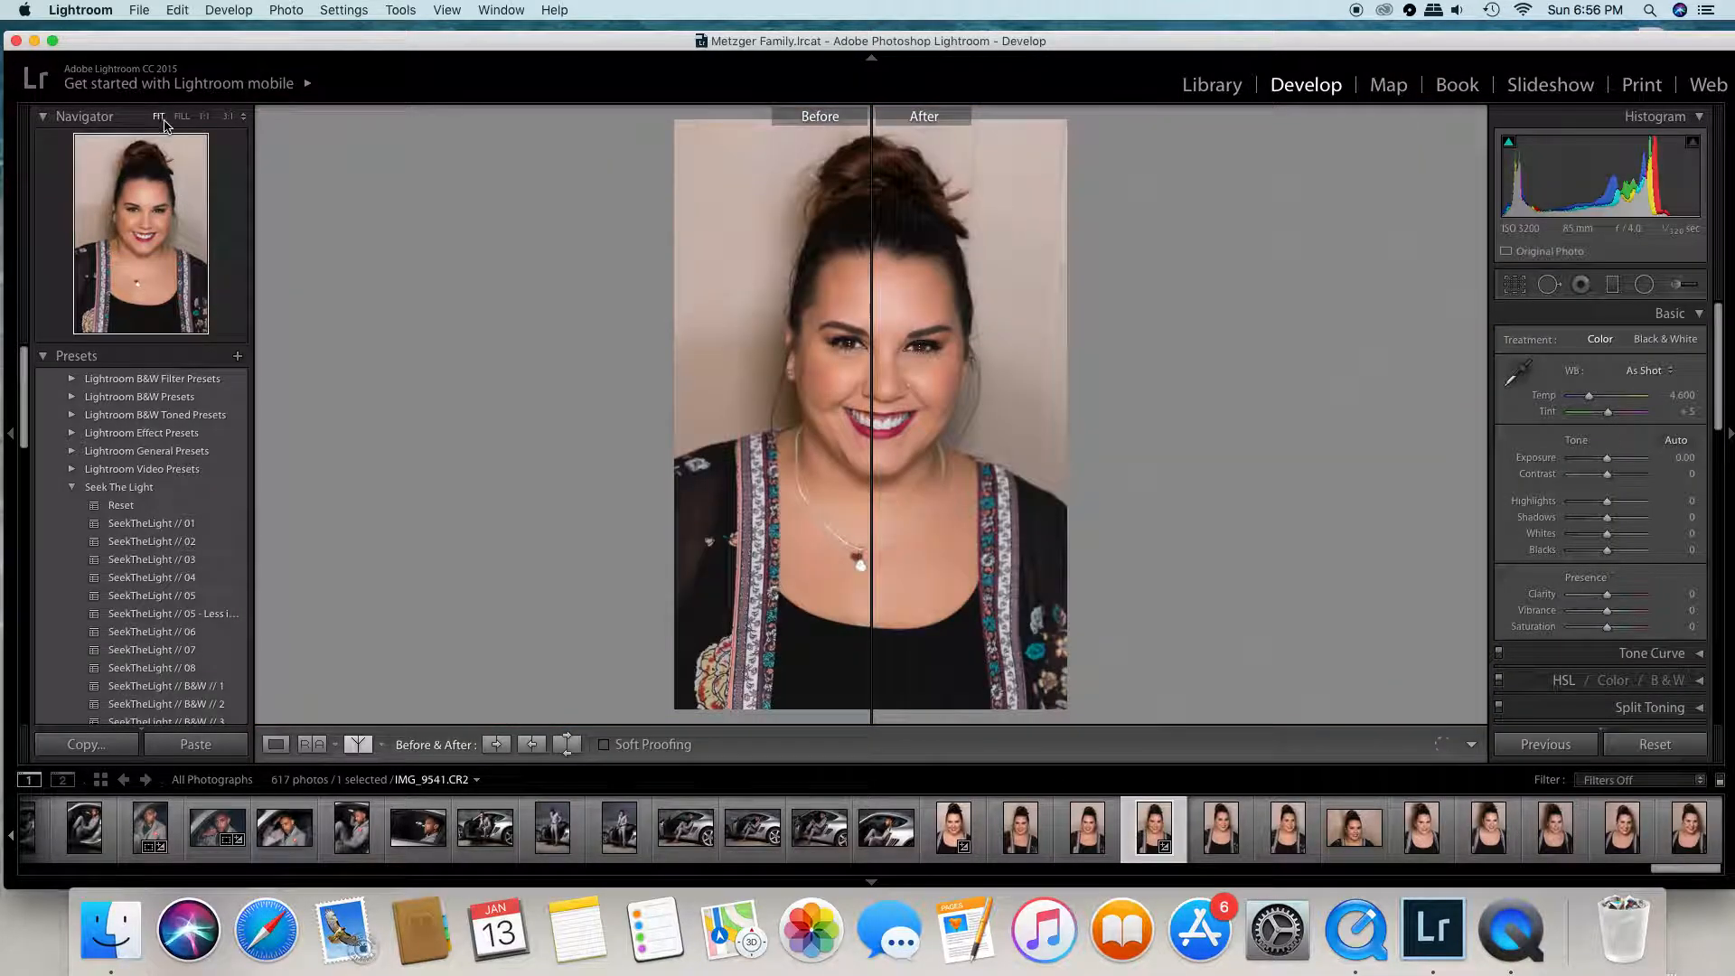
click(274, 746)
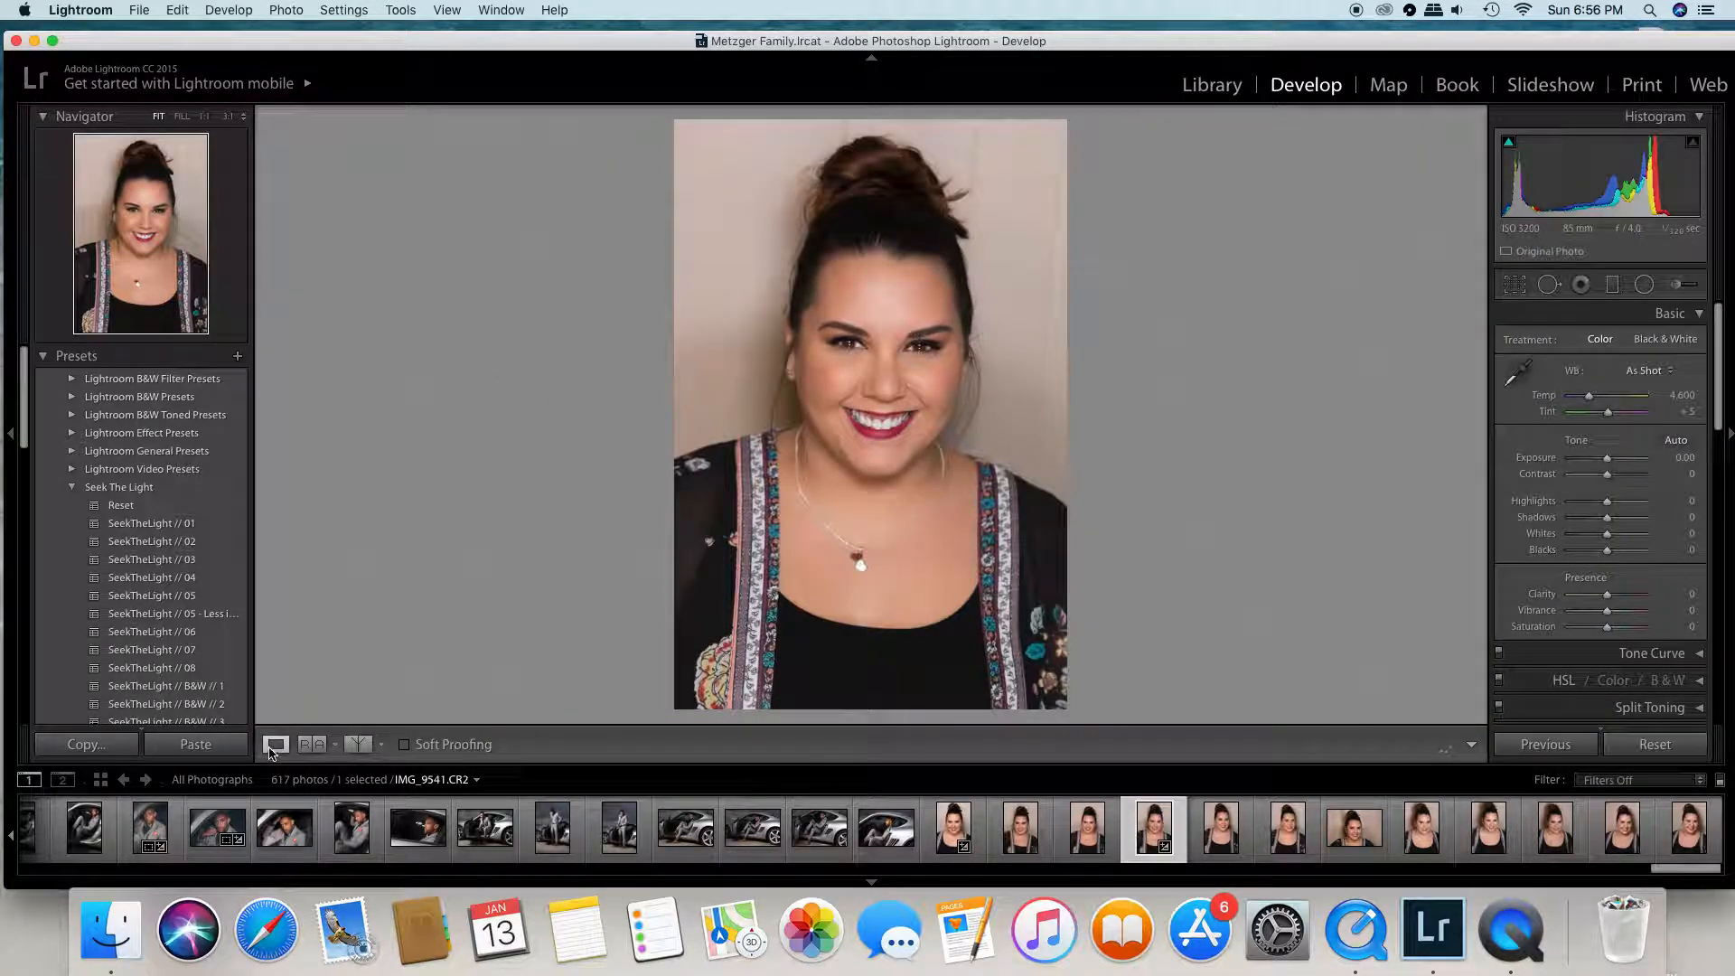
- Reselect the iris mask with the Adjustment Brush, lower its exposure to 0.24, and hide the mask overlay
click(919, 358)
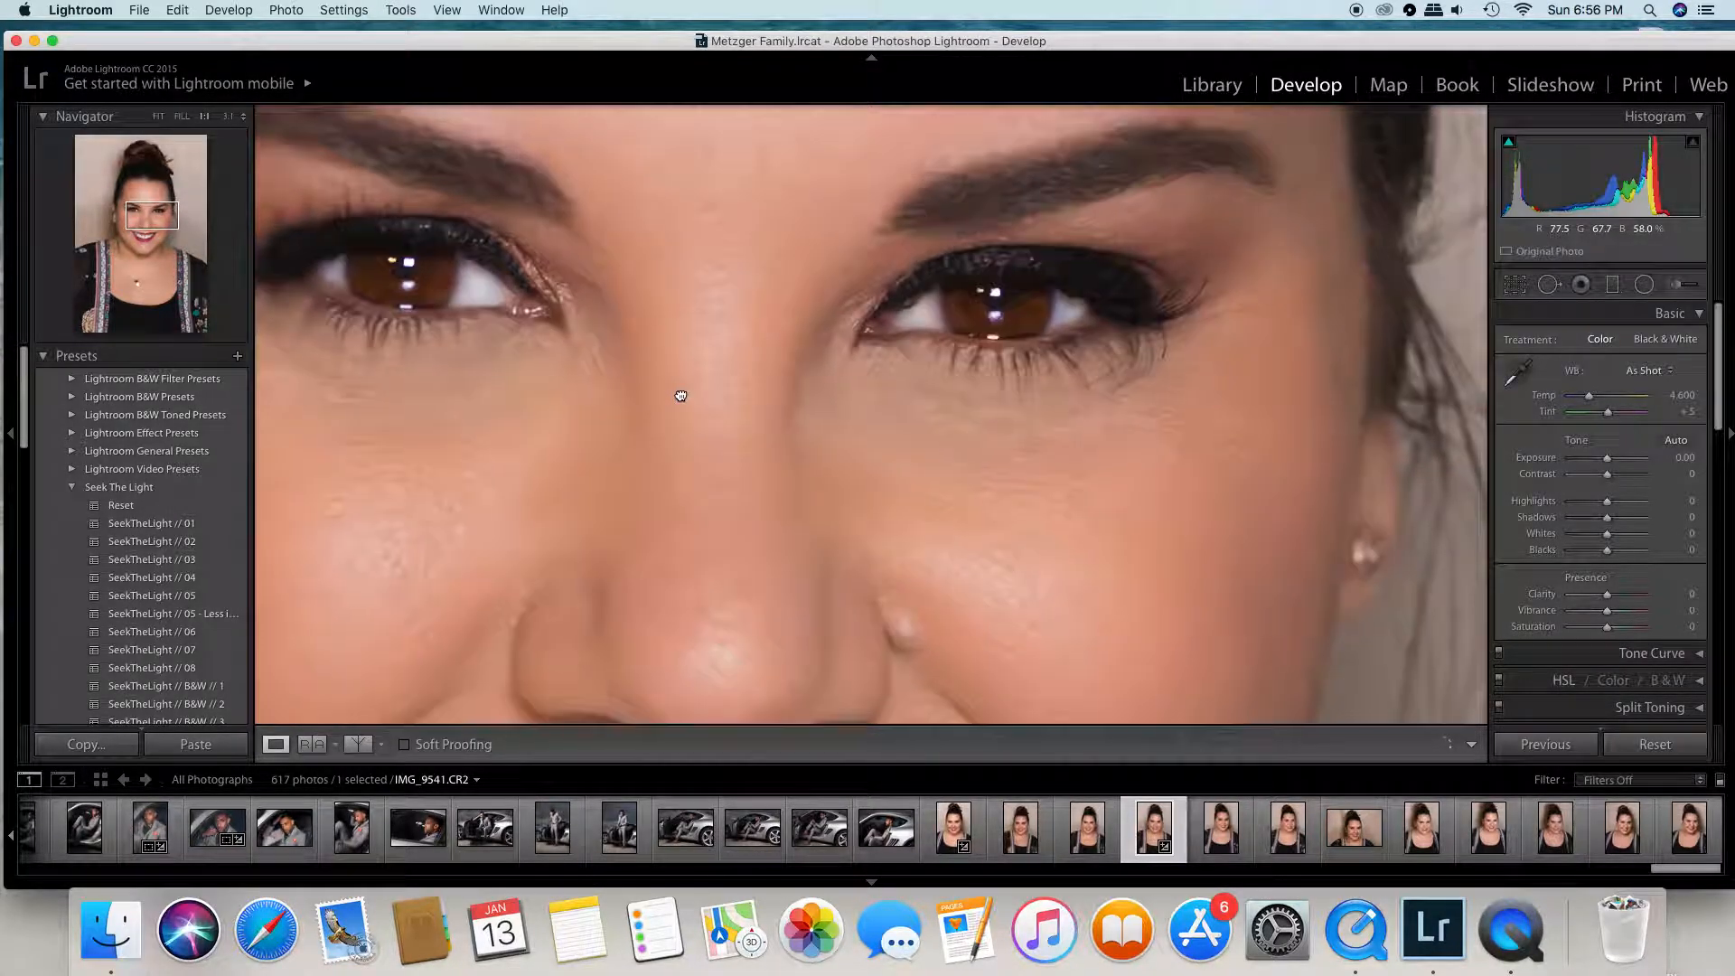
click(1677, 285)
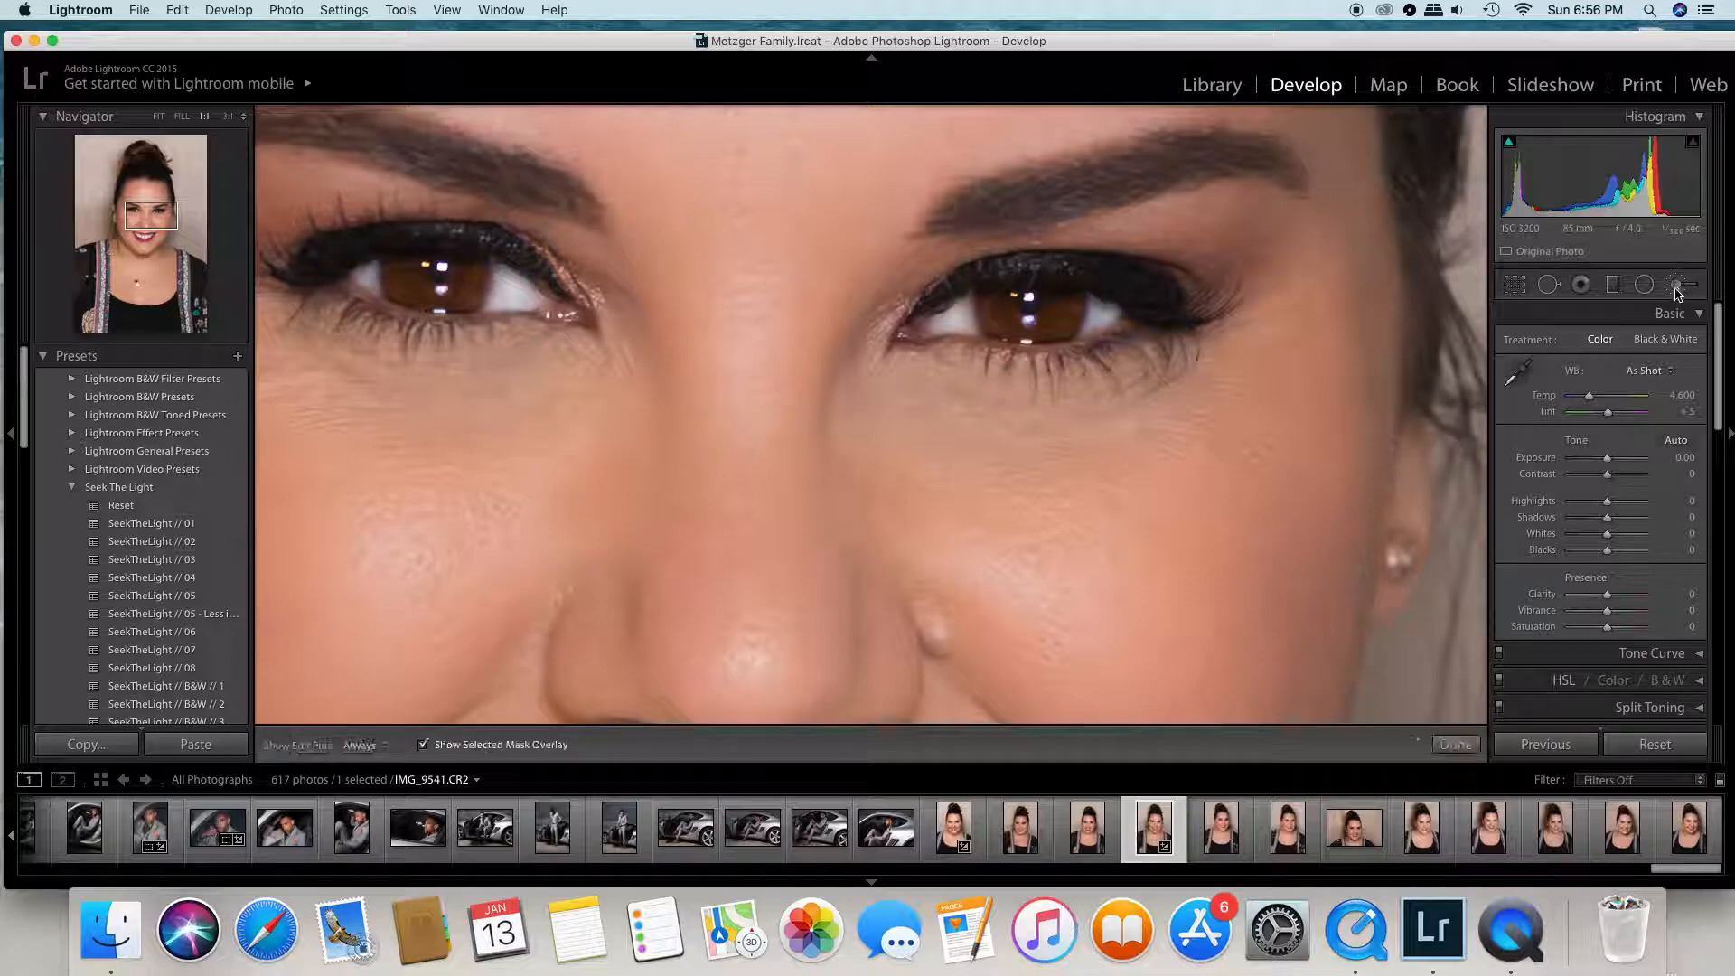
click(395, 264)
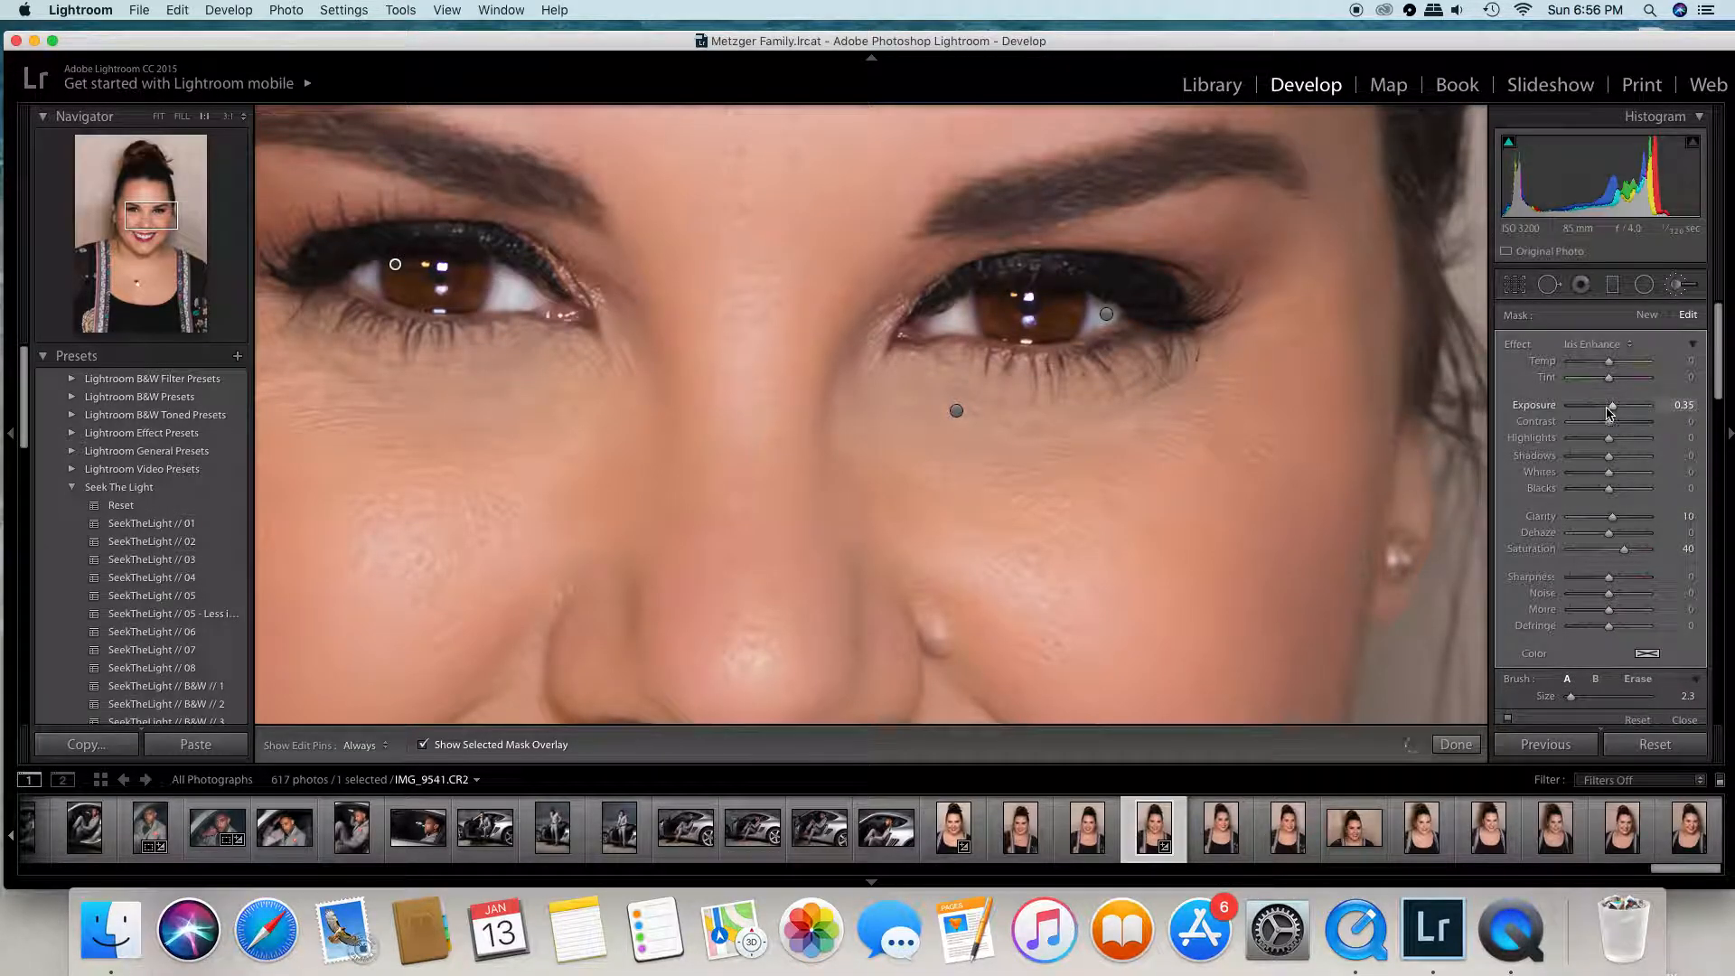
drag(1613, 412, 1612, 411)
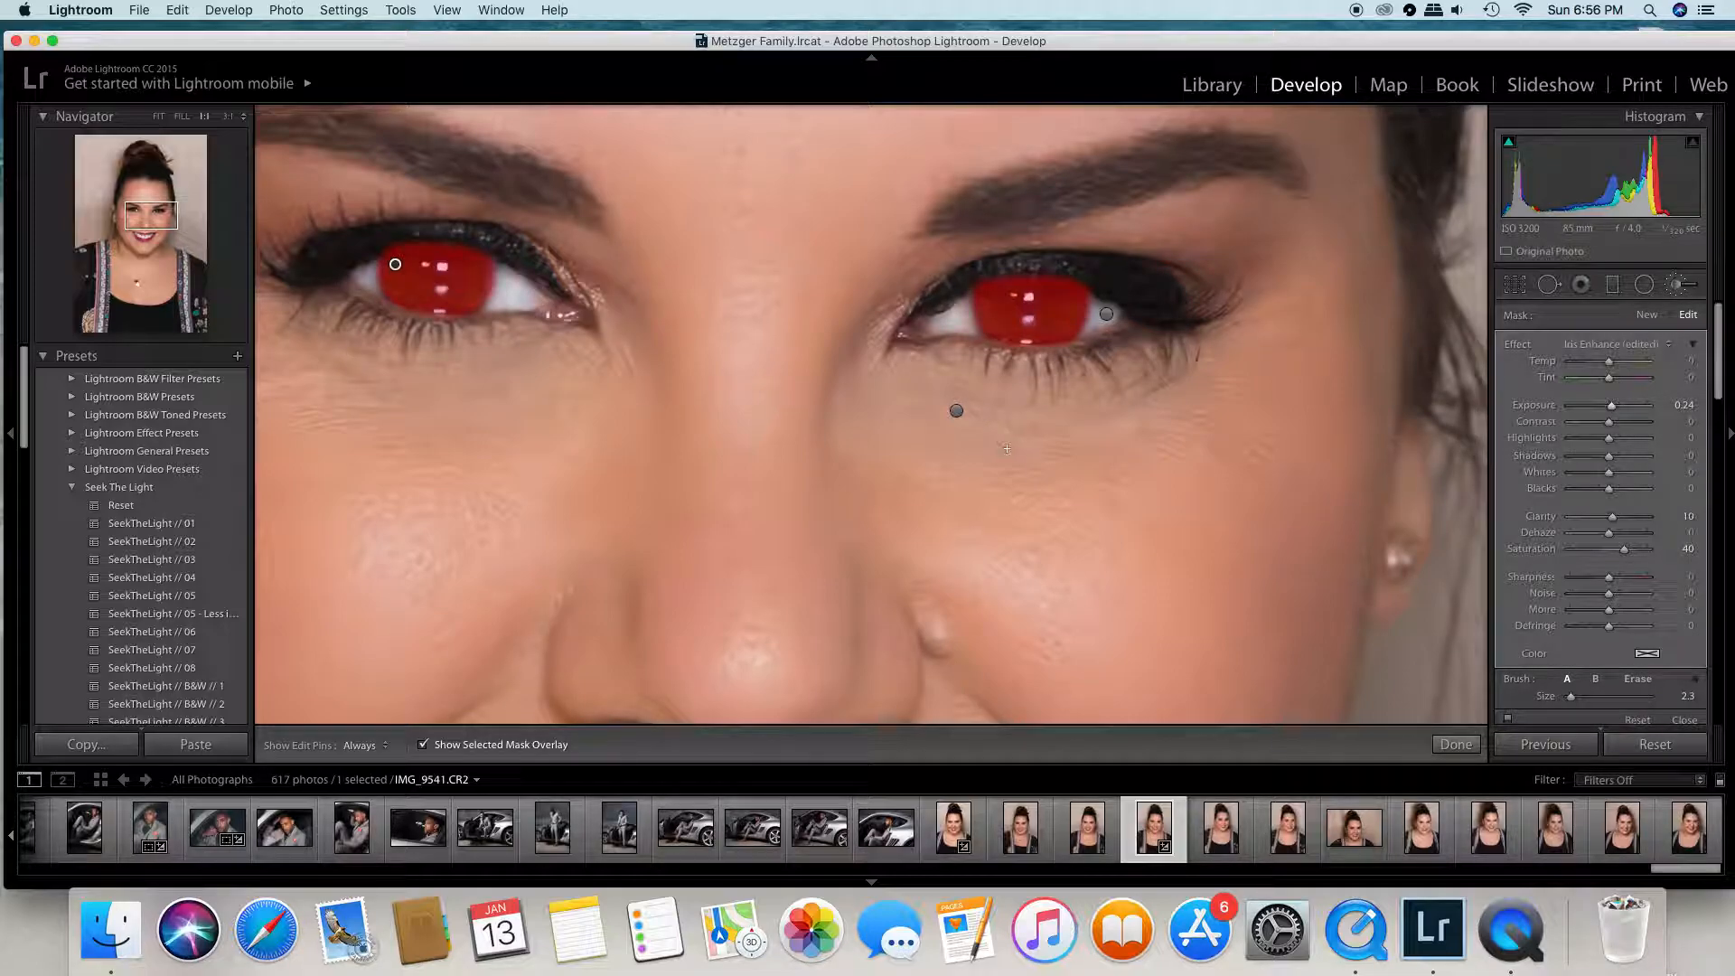
click(422, 744)
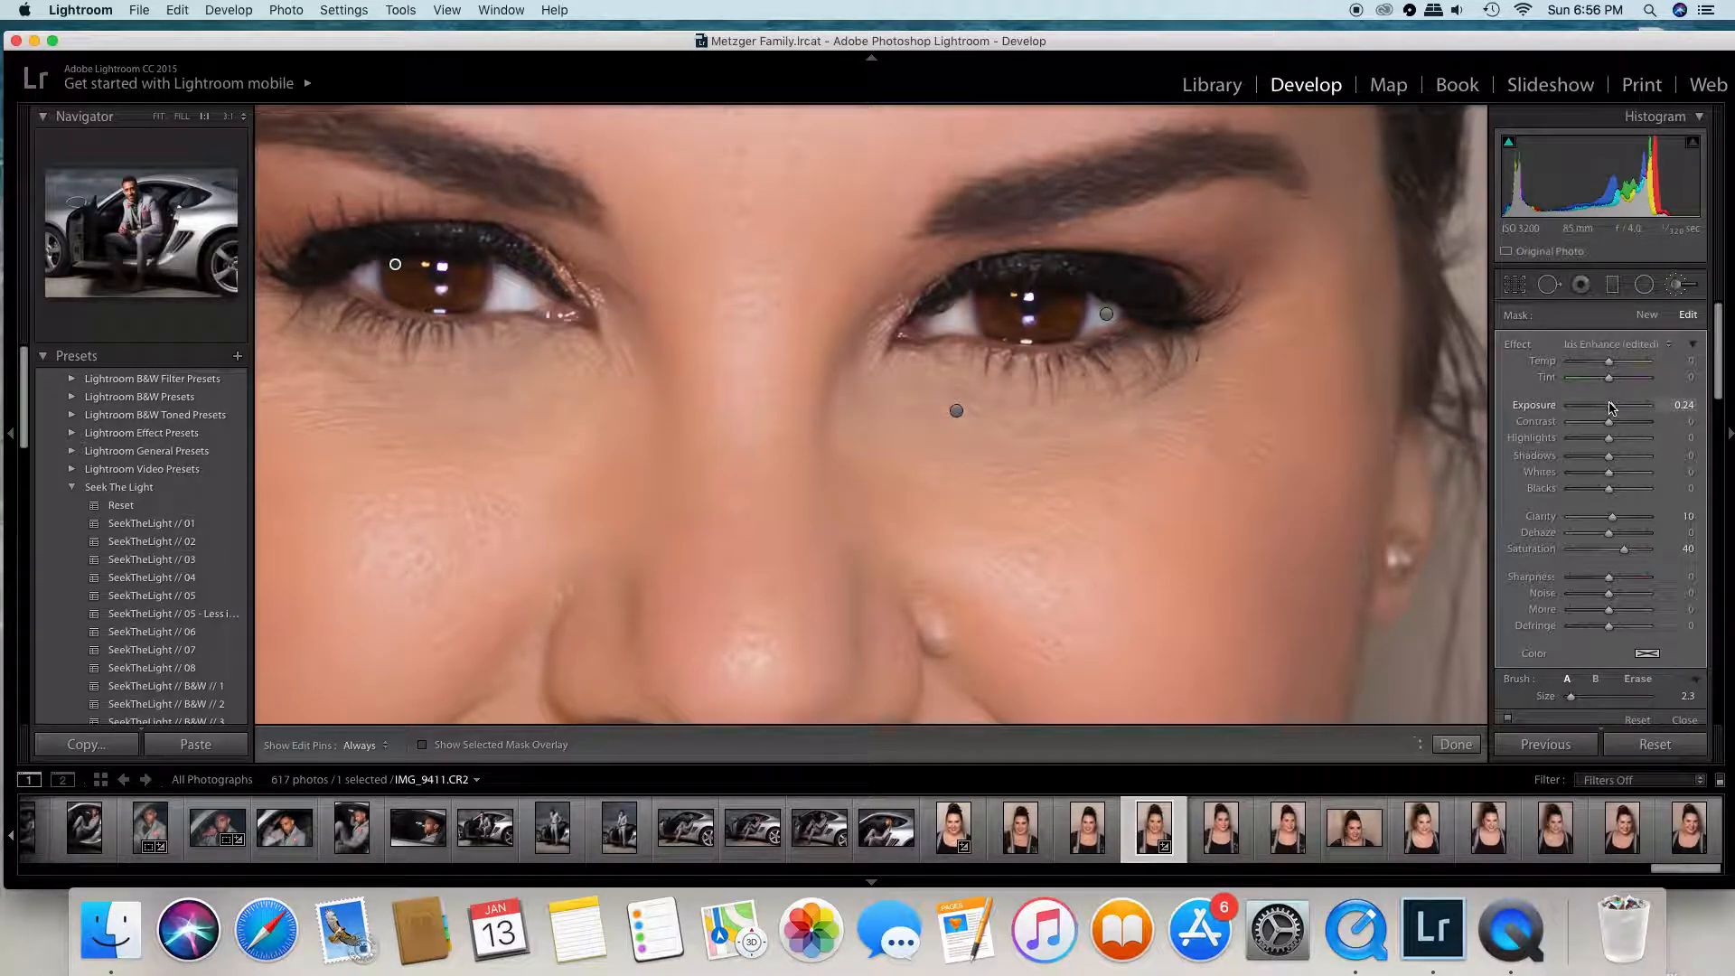
- Try an exposure of 1.18 on the iris mask, settle on 0.33, and finish the brush edit
drag(1613, 409, 1622, 412)
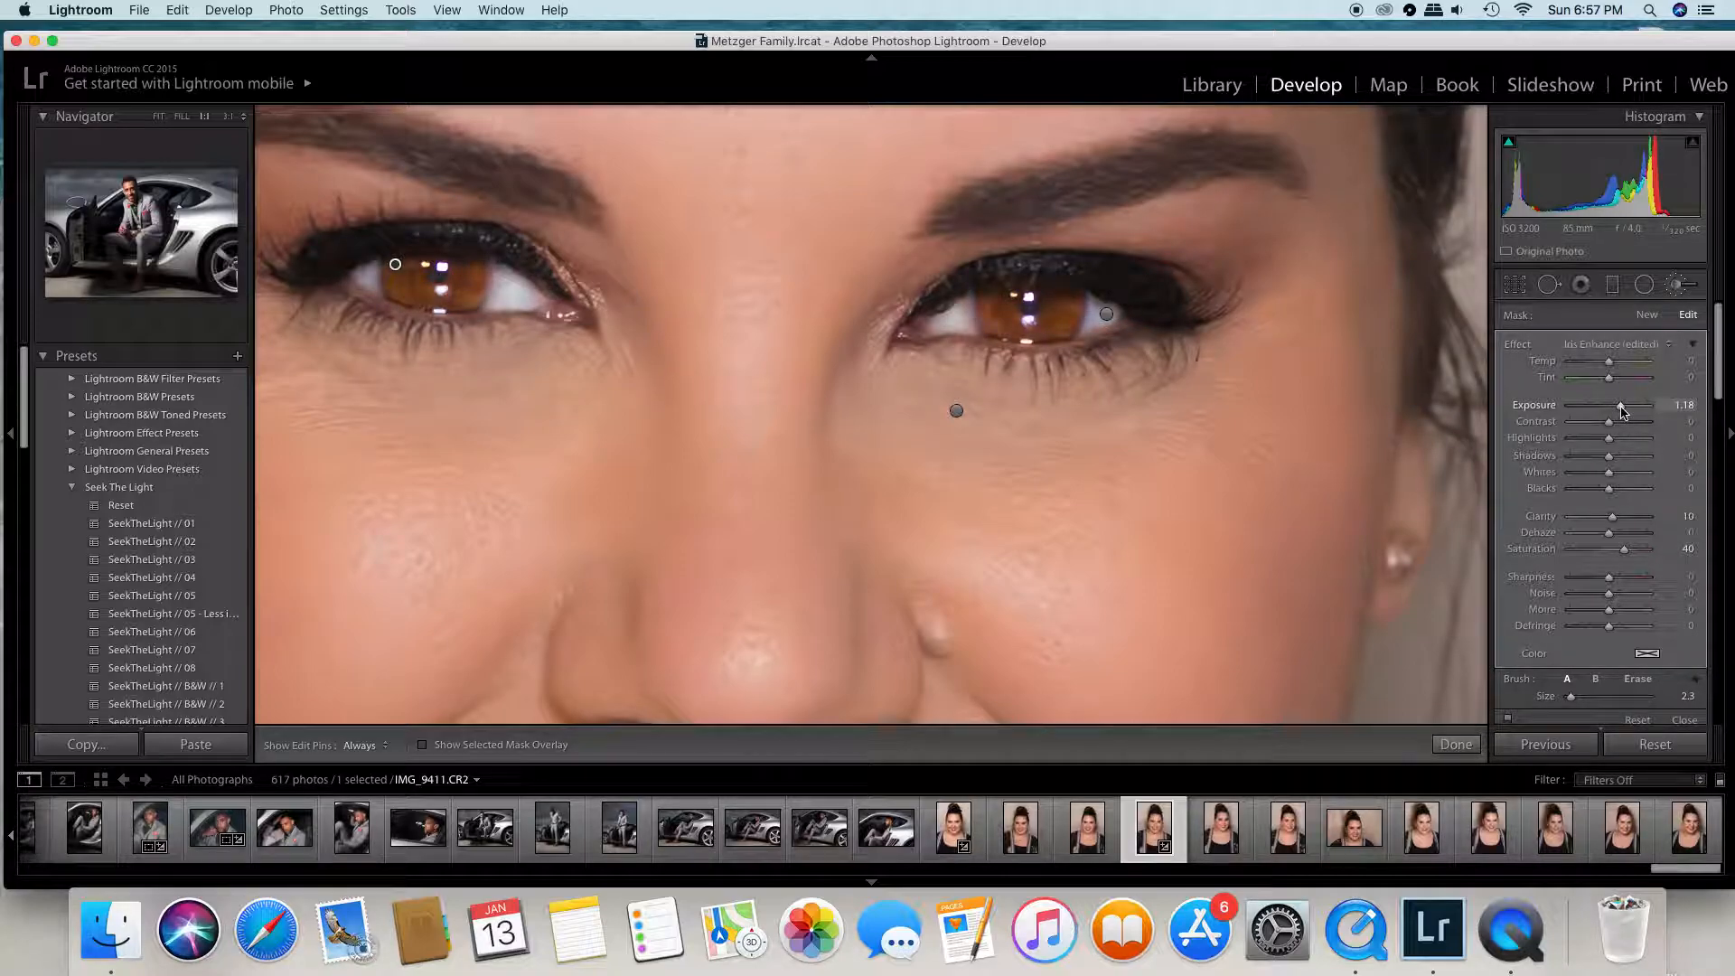
drag(1622, 412, 1615, 413)
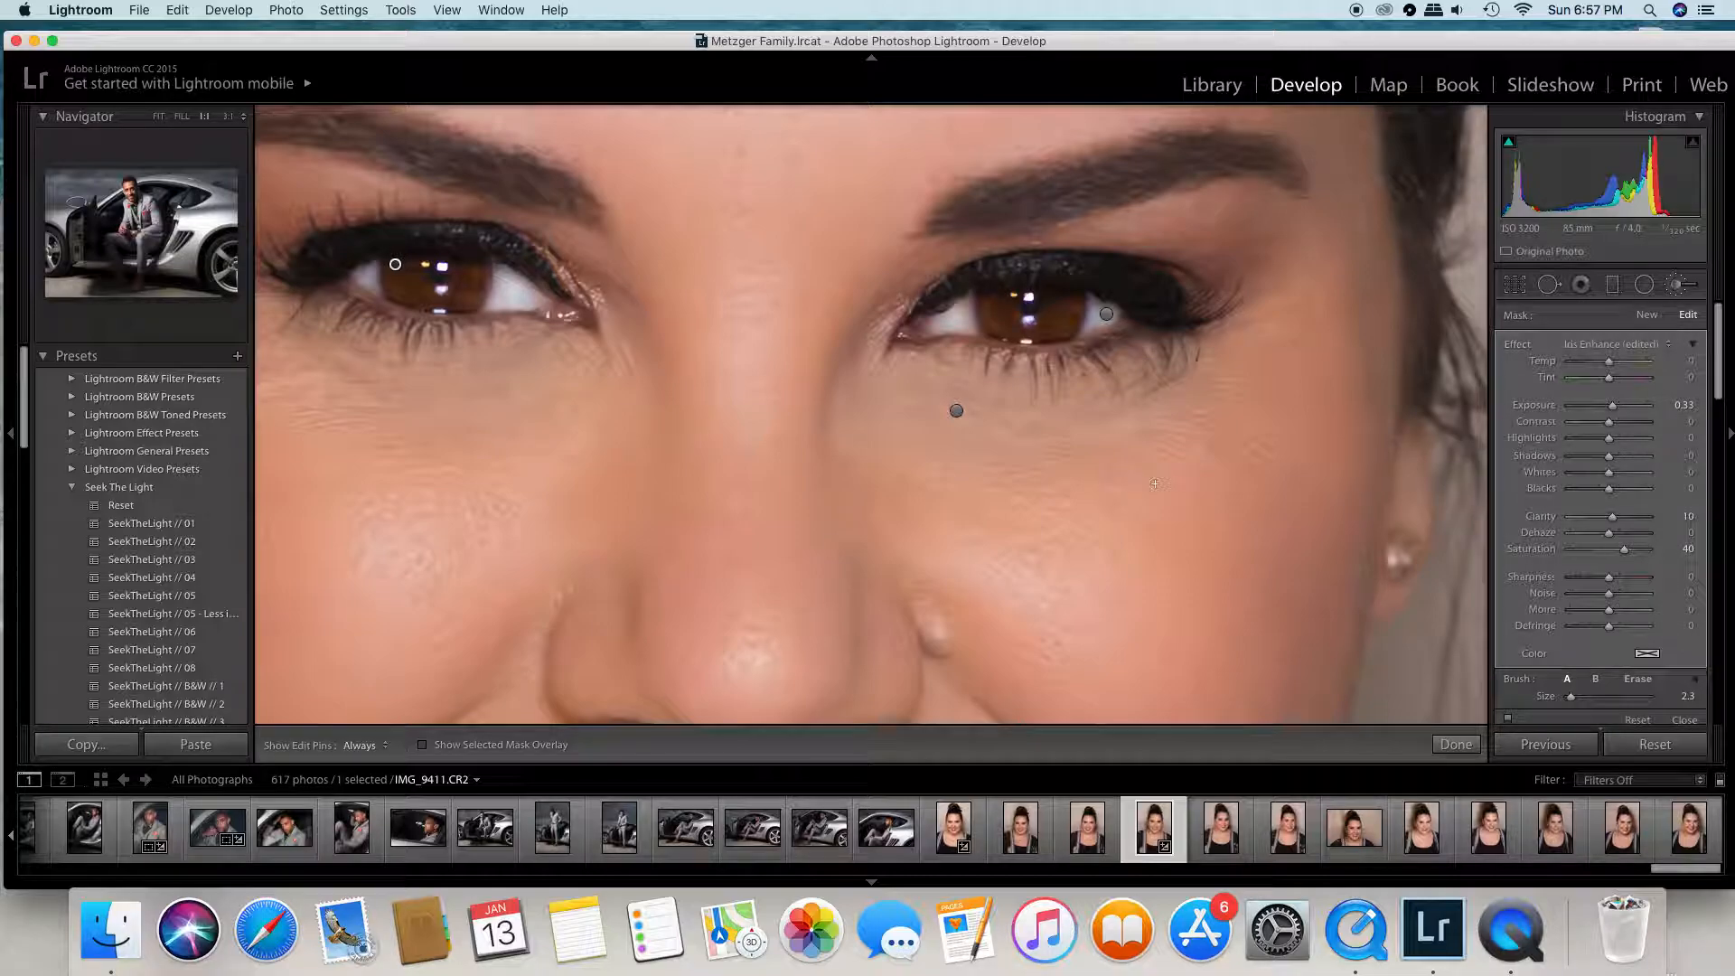
click(158, 116)
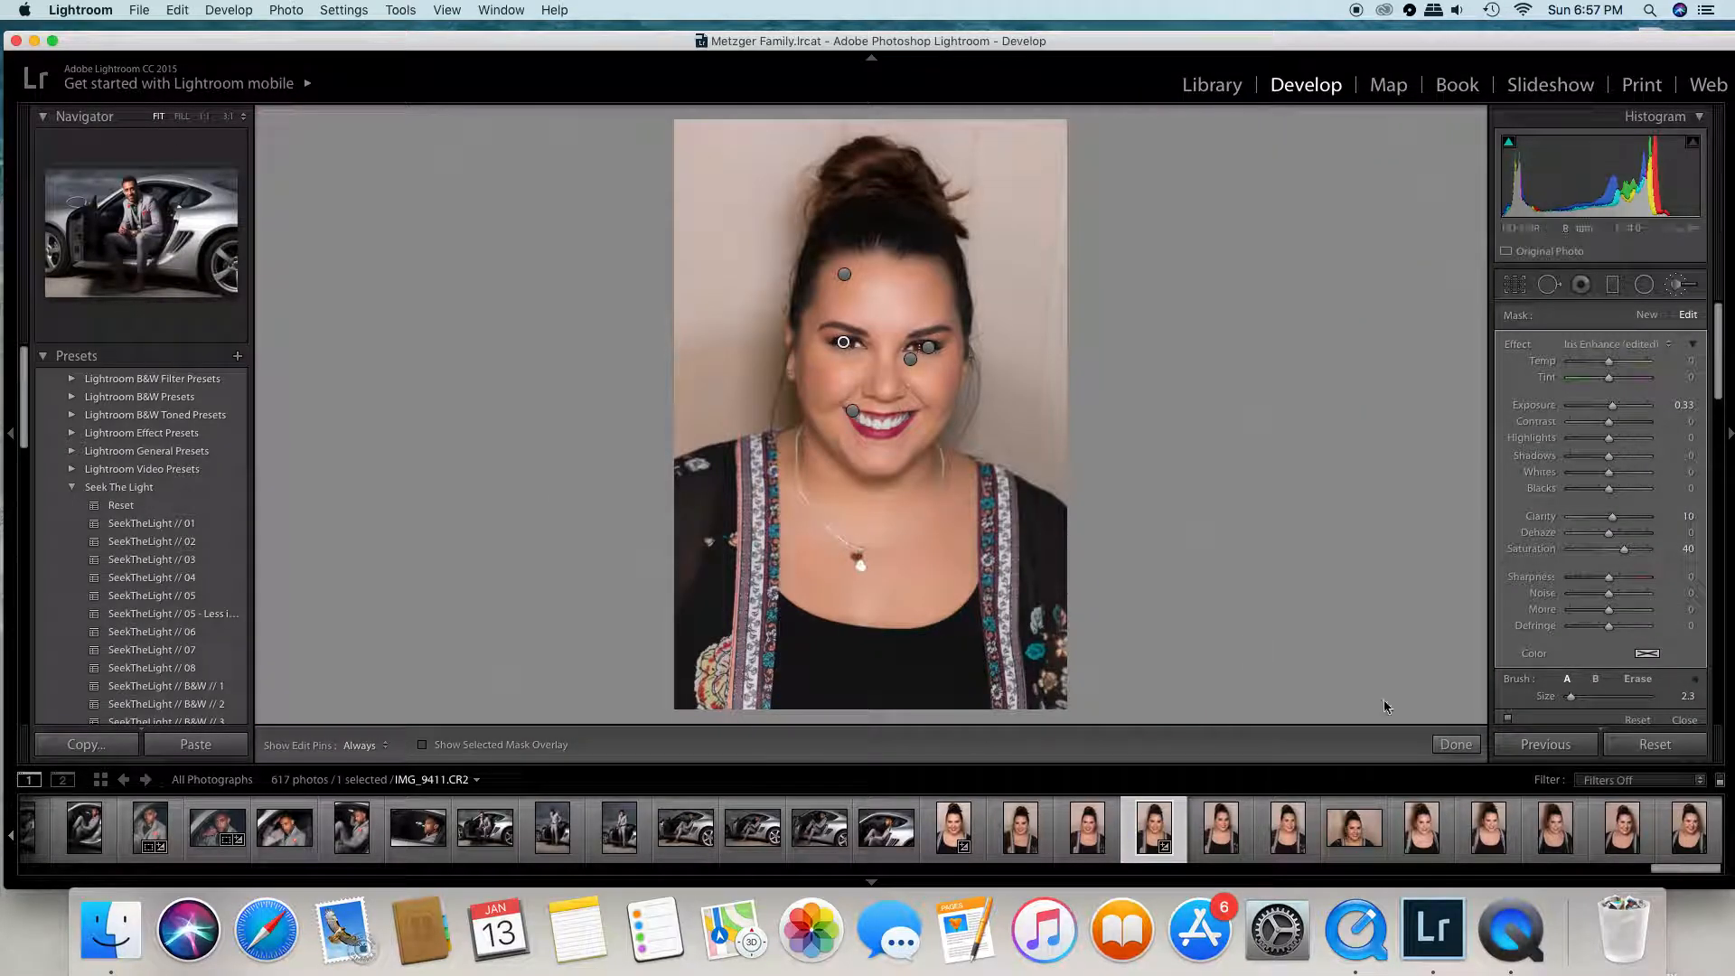
click(1455, 743)
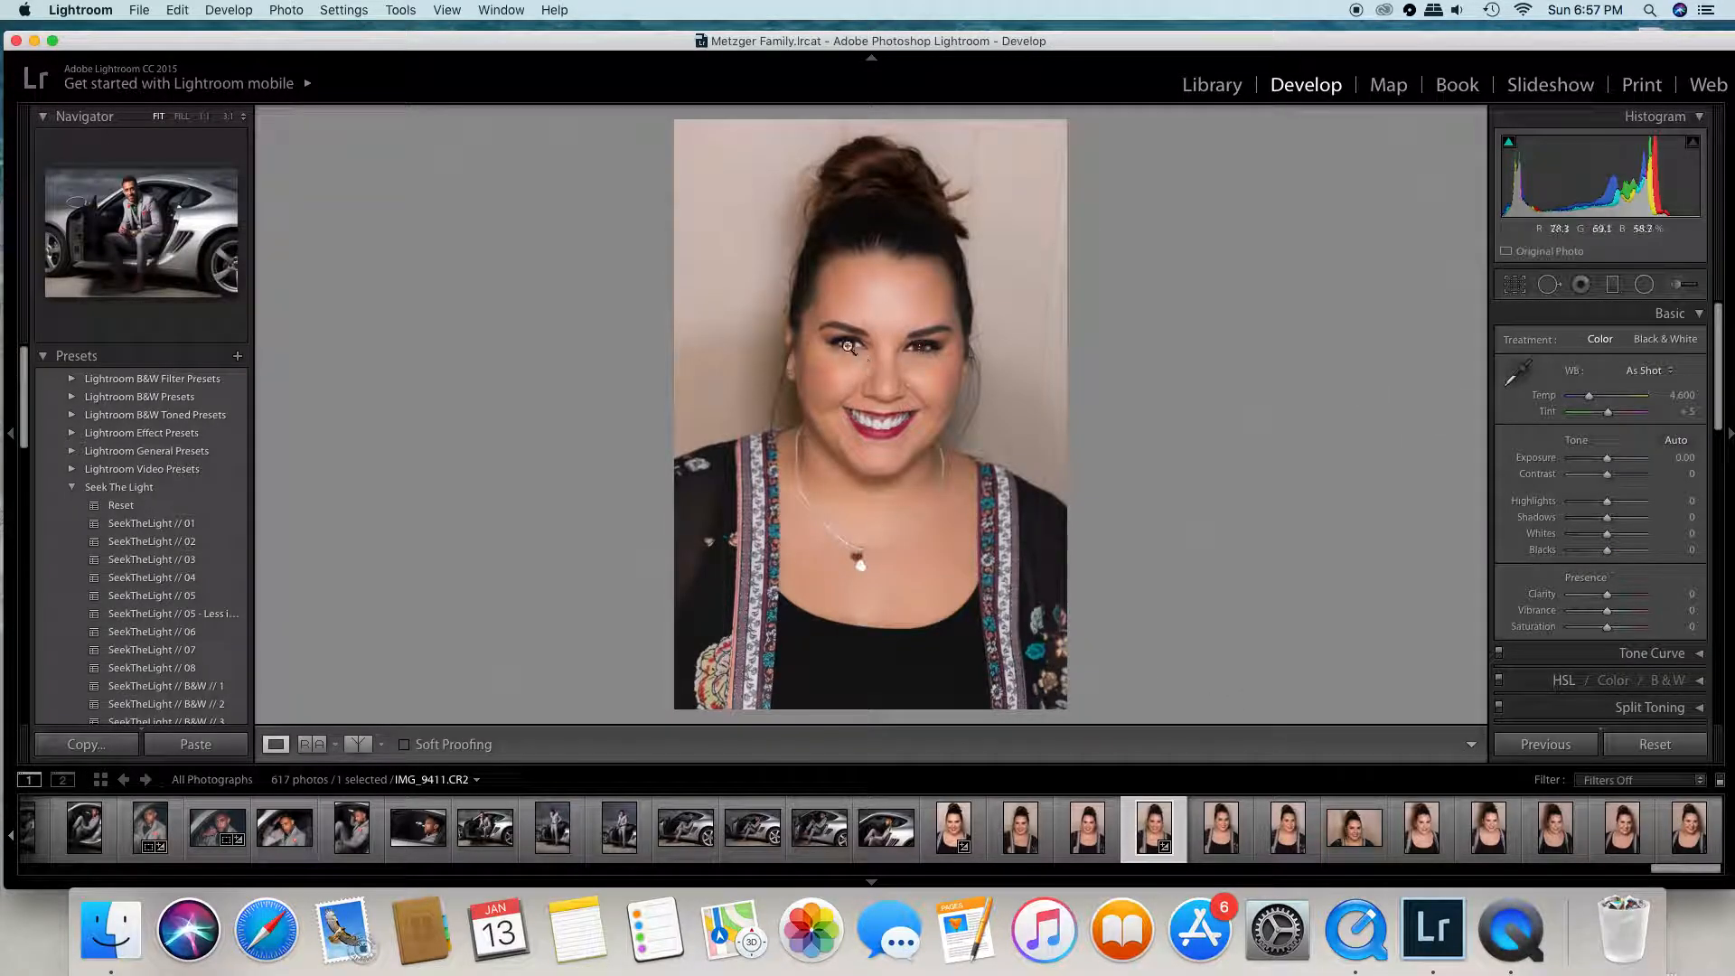
- Reselect the iris mask, reapply the Iris Enhance preset, slightly lower its exposure, and finish the brush edit
click(1677, 285)
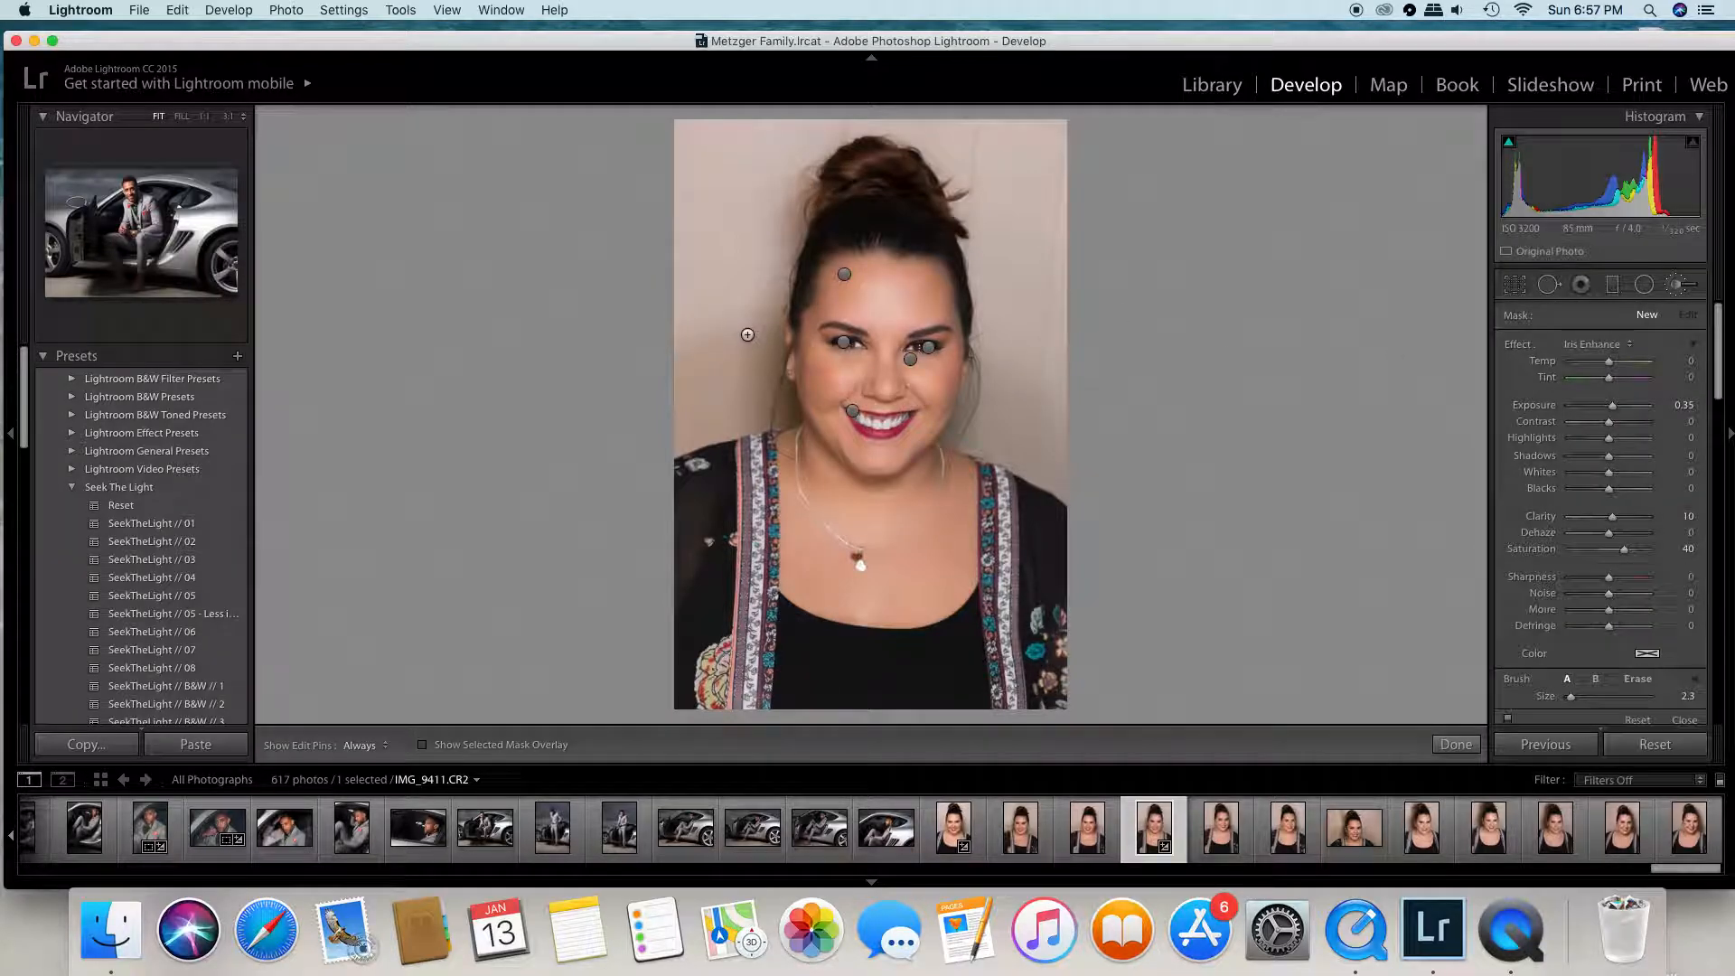
click(844, 347)
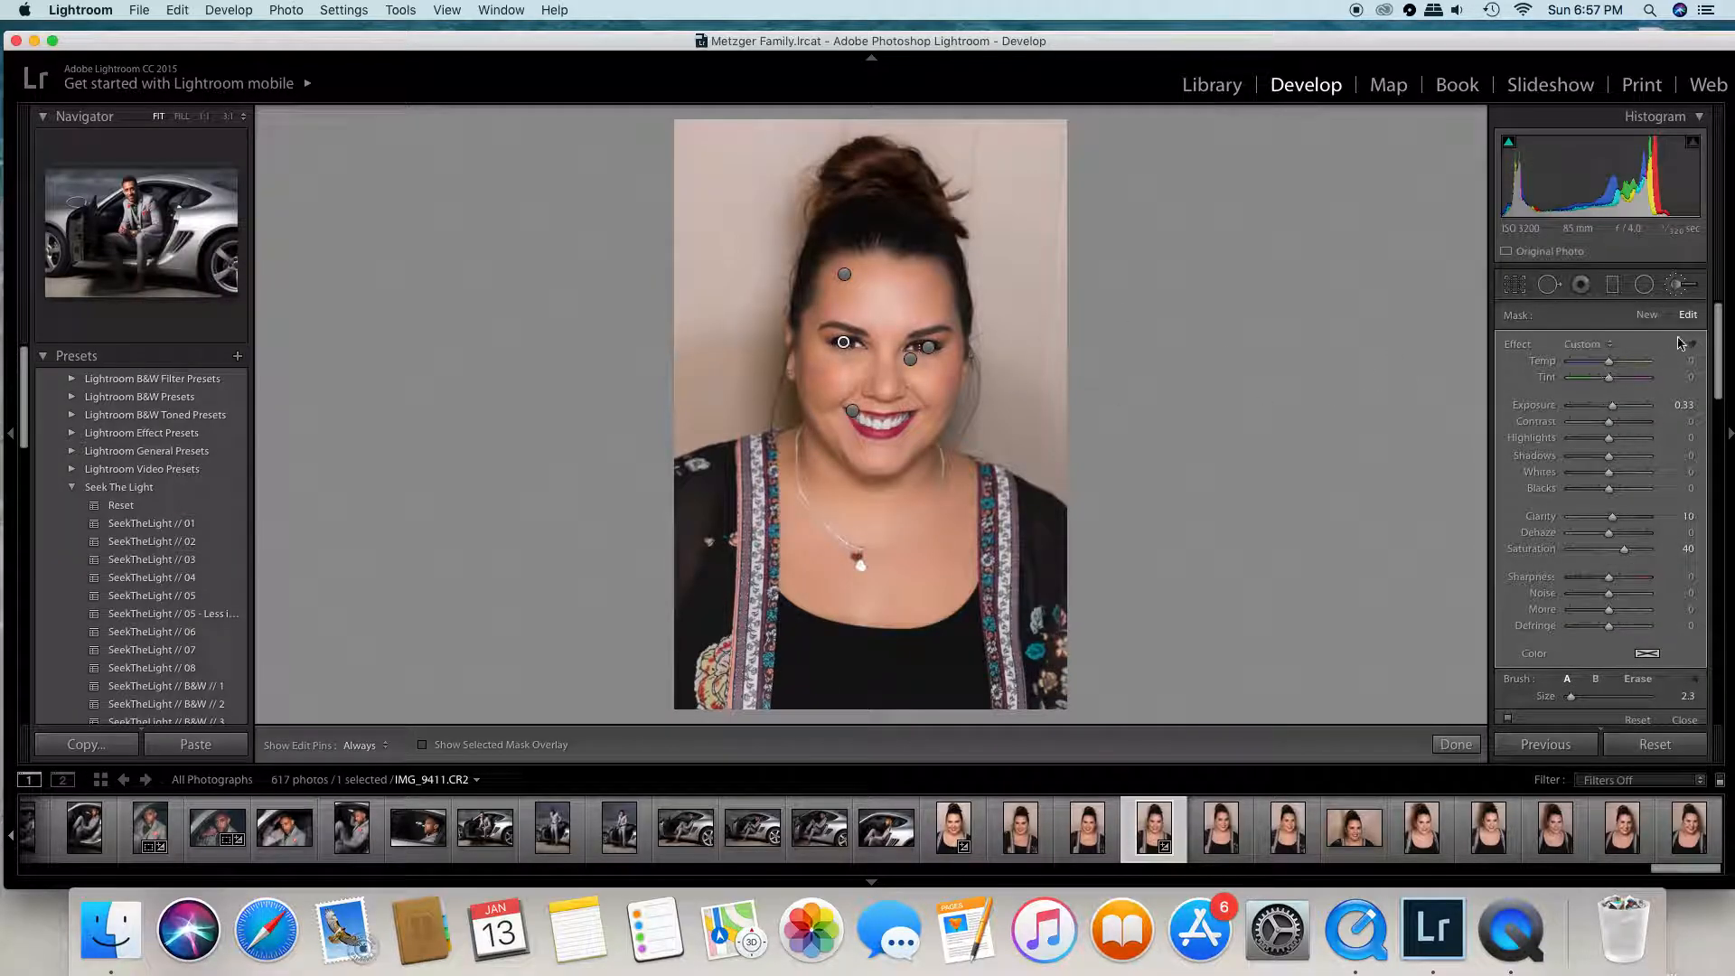
click(1583, 344)
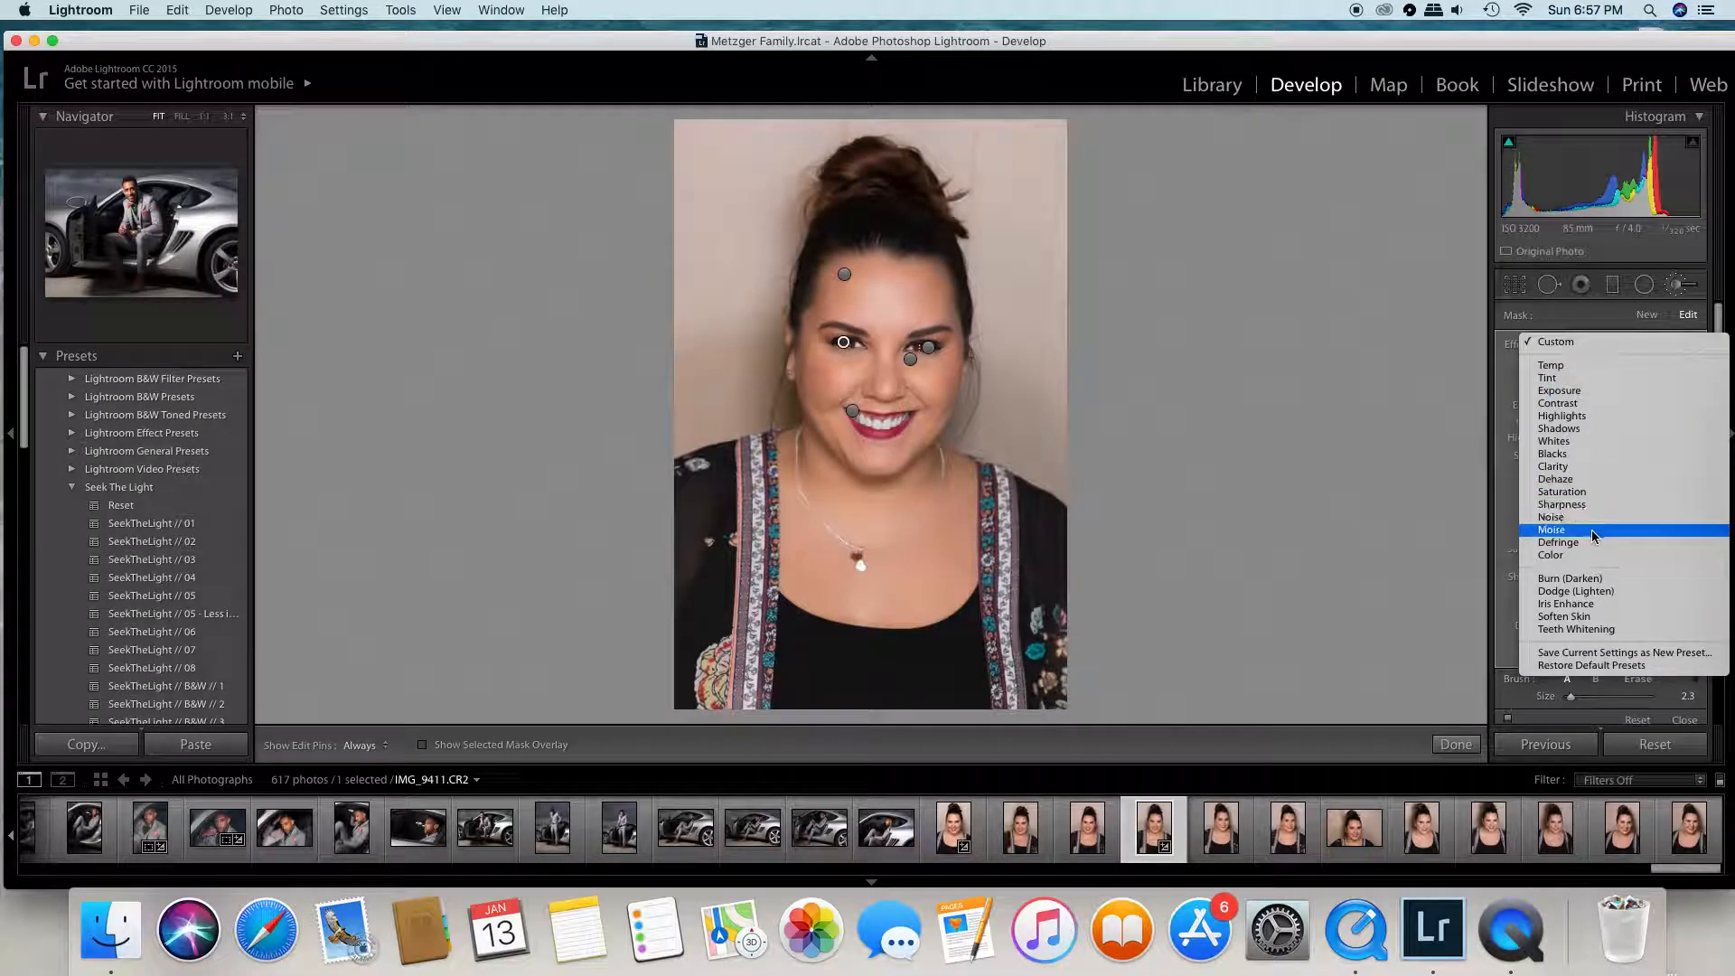
click(1581, 604)
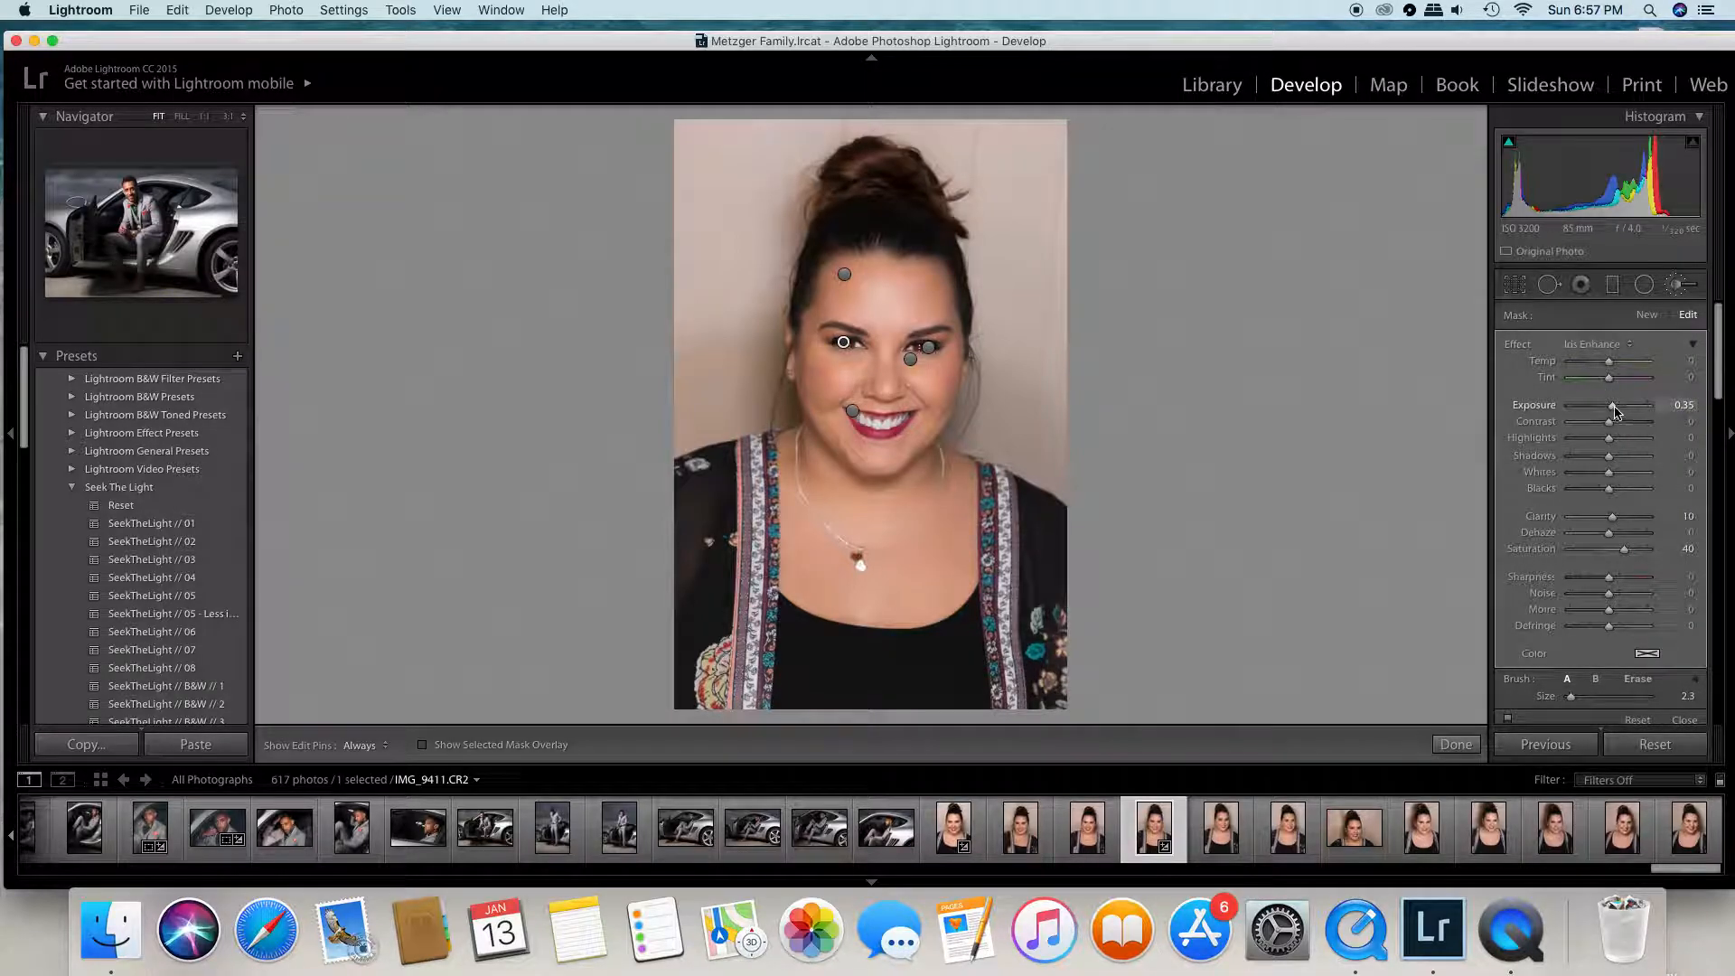
drag(1614, 406, 1612, 407)
click(1456, 744)
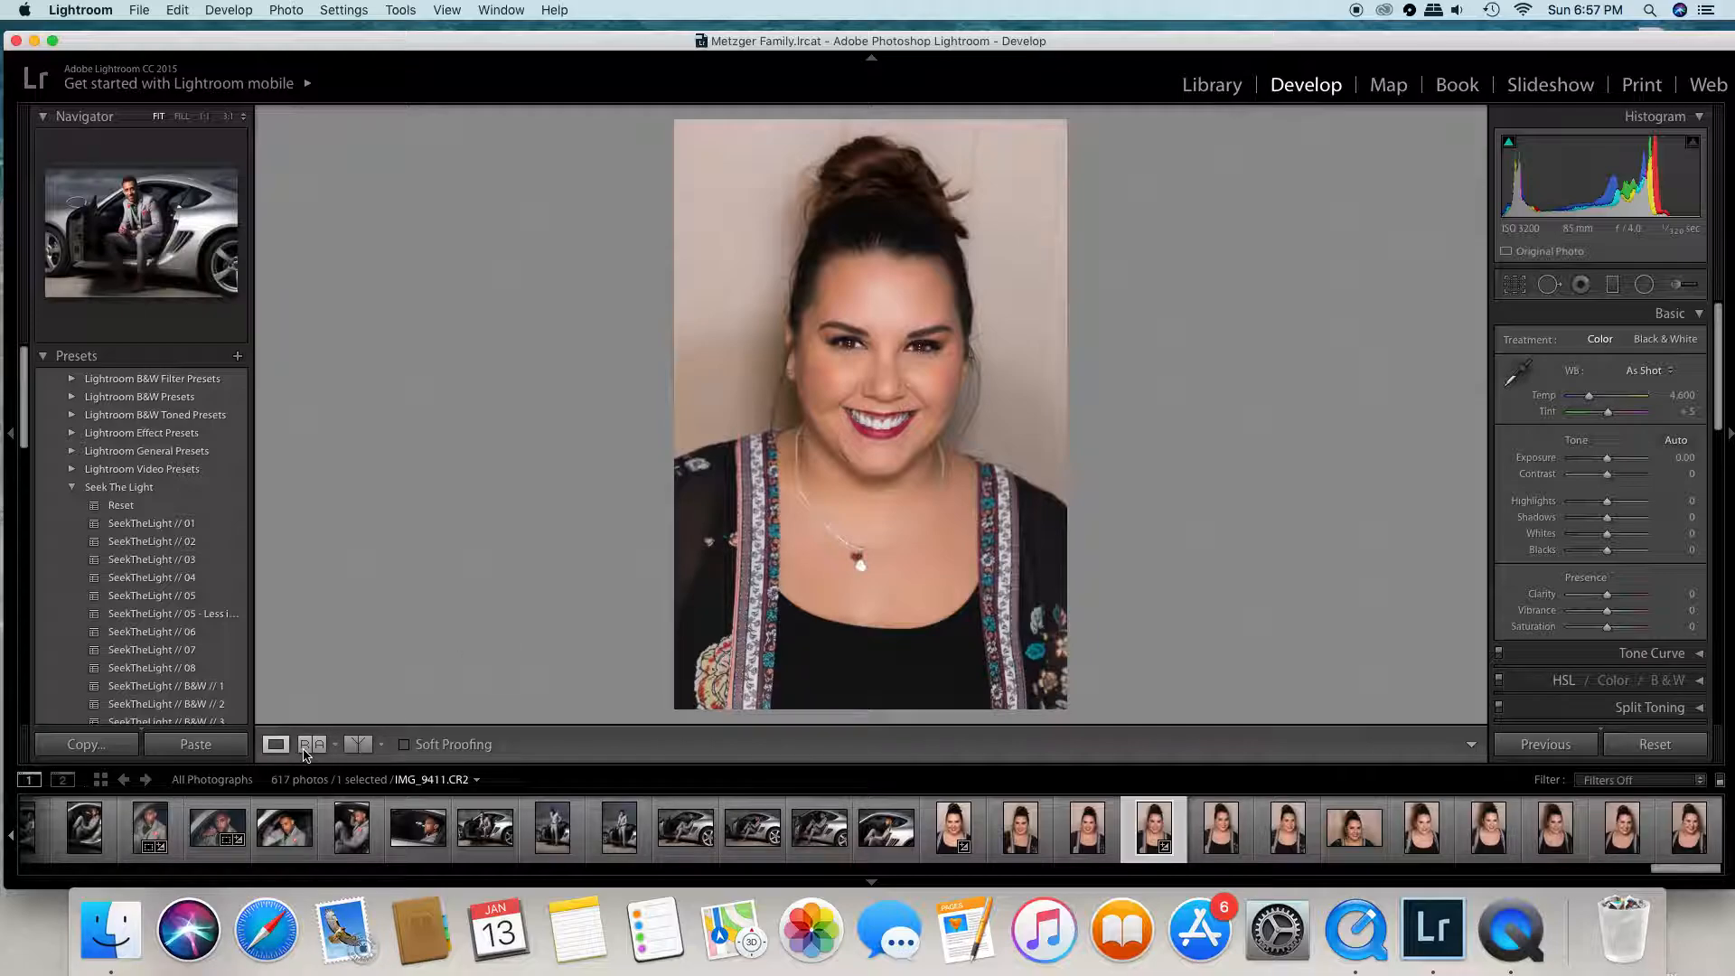
- Check the readjusted irises against the original in the split before/after view, and return to the full single-image view
click(351, 748)
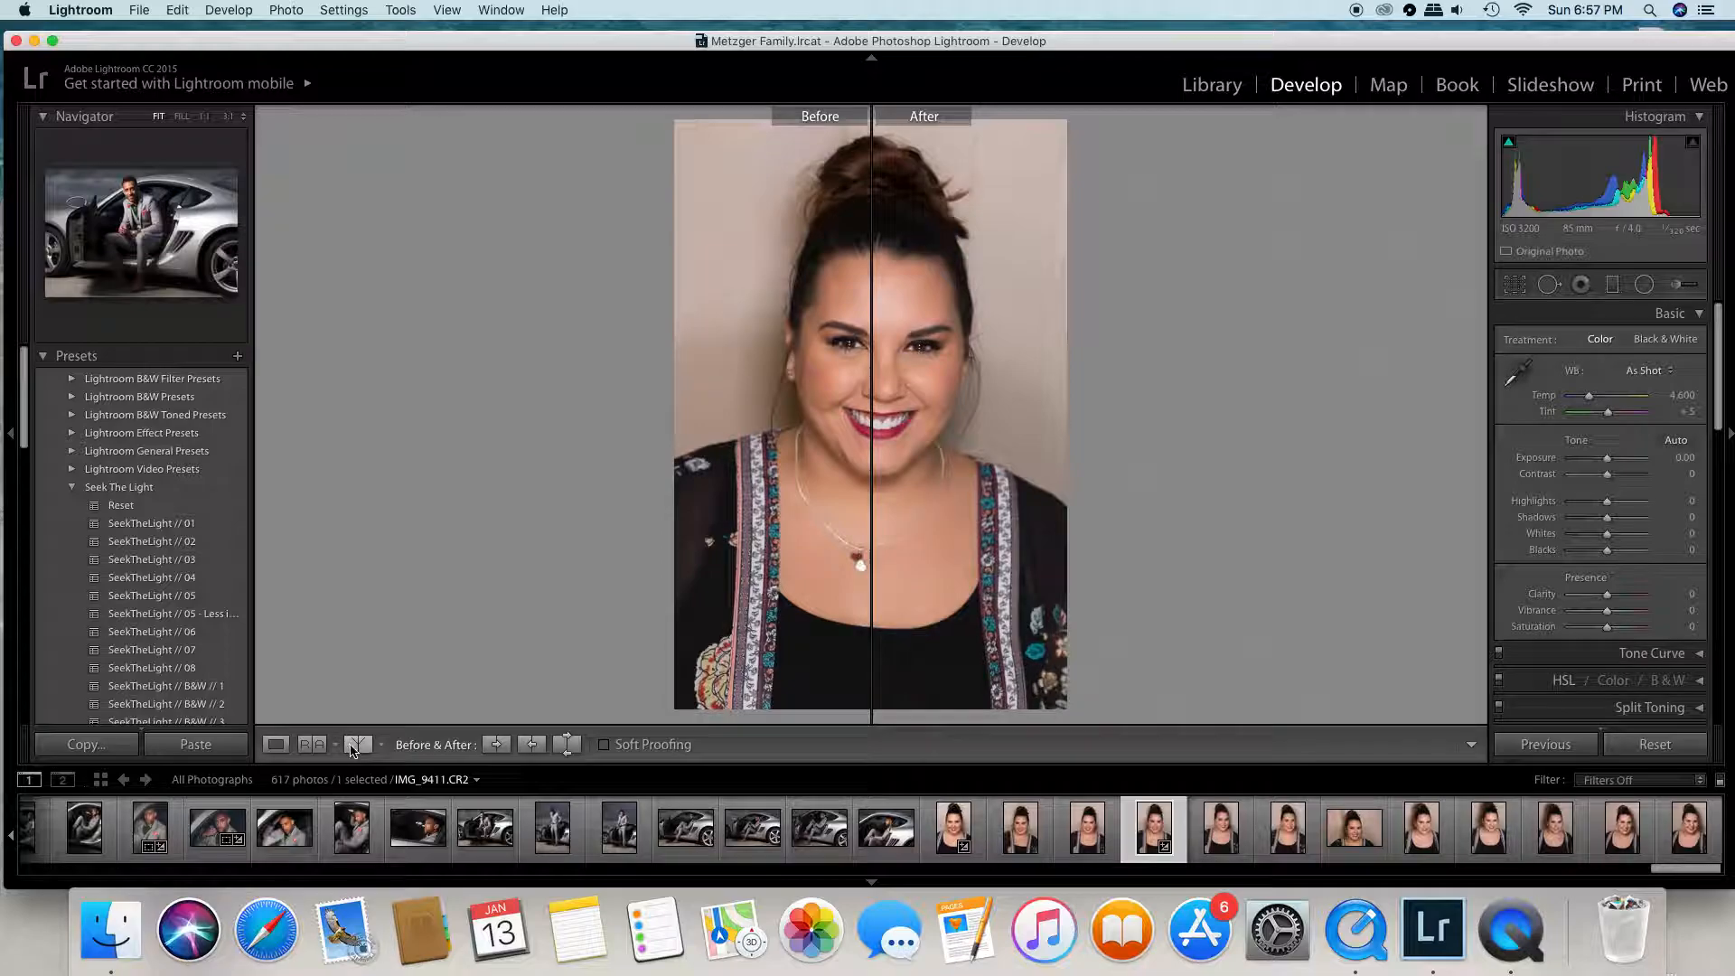
click(842, 340)
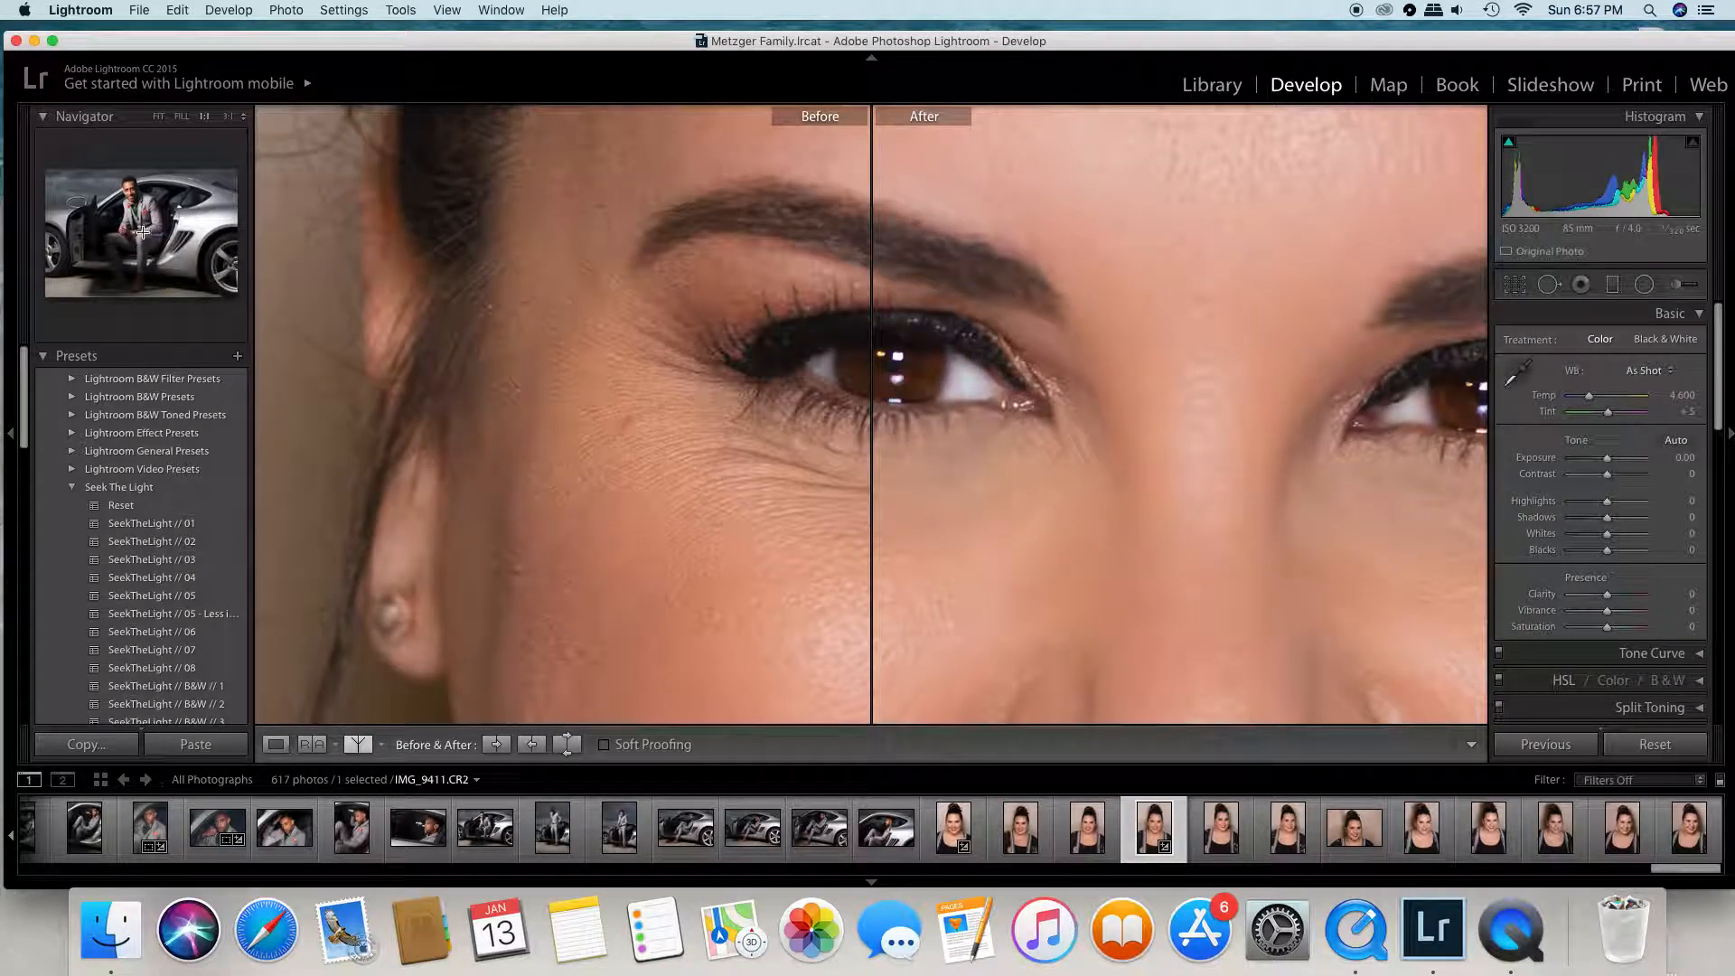
drag(143, 232, 161, 228)
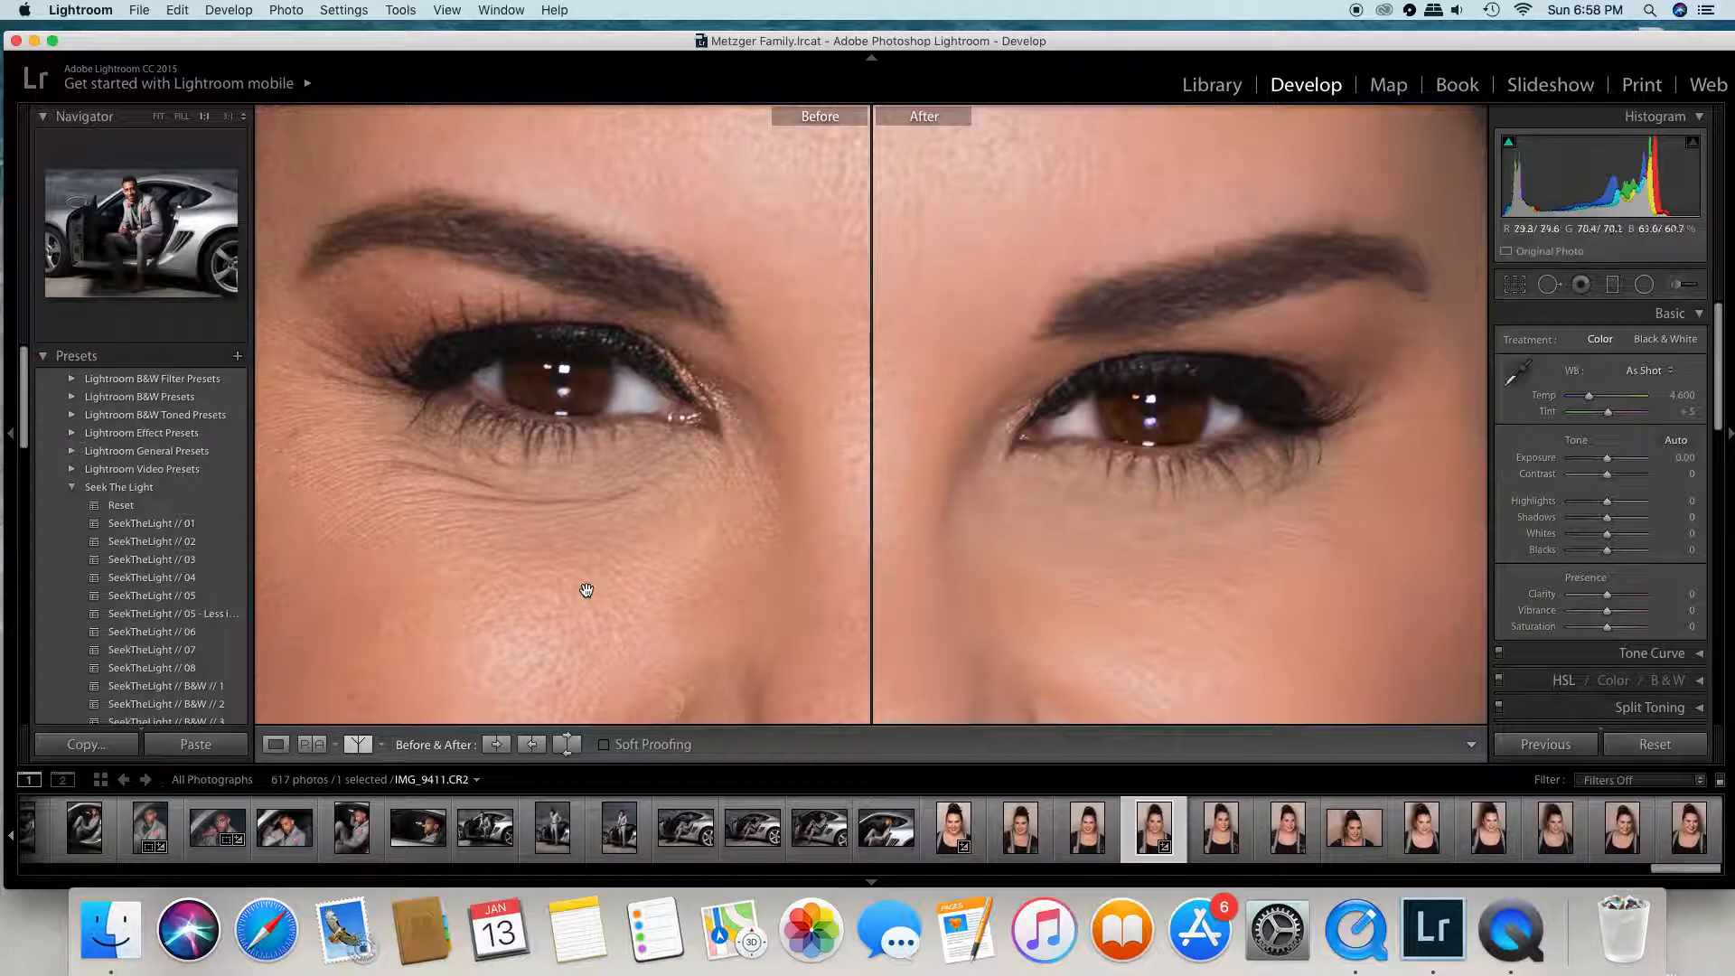
click(275, 747)
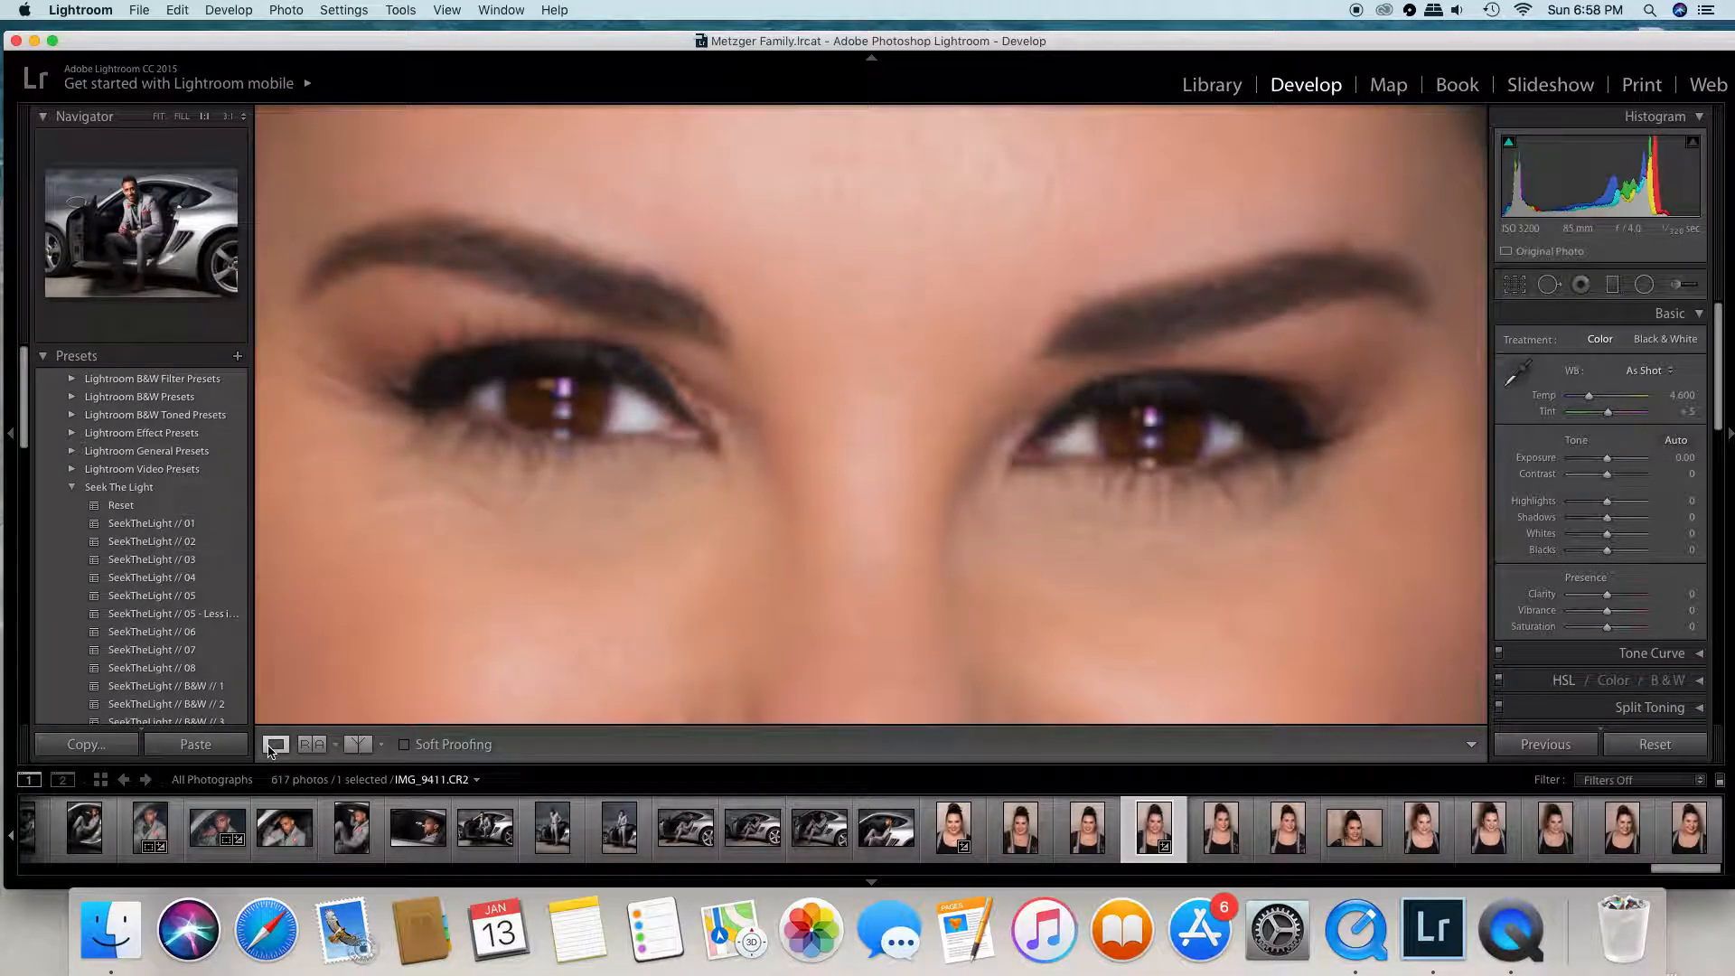
click(160, 117)
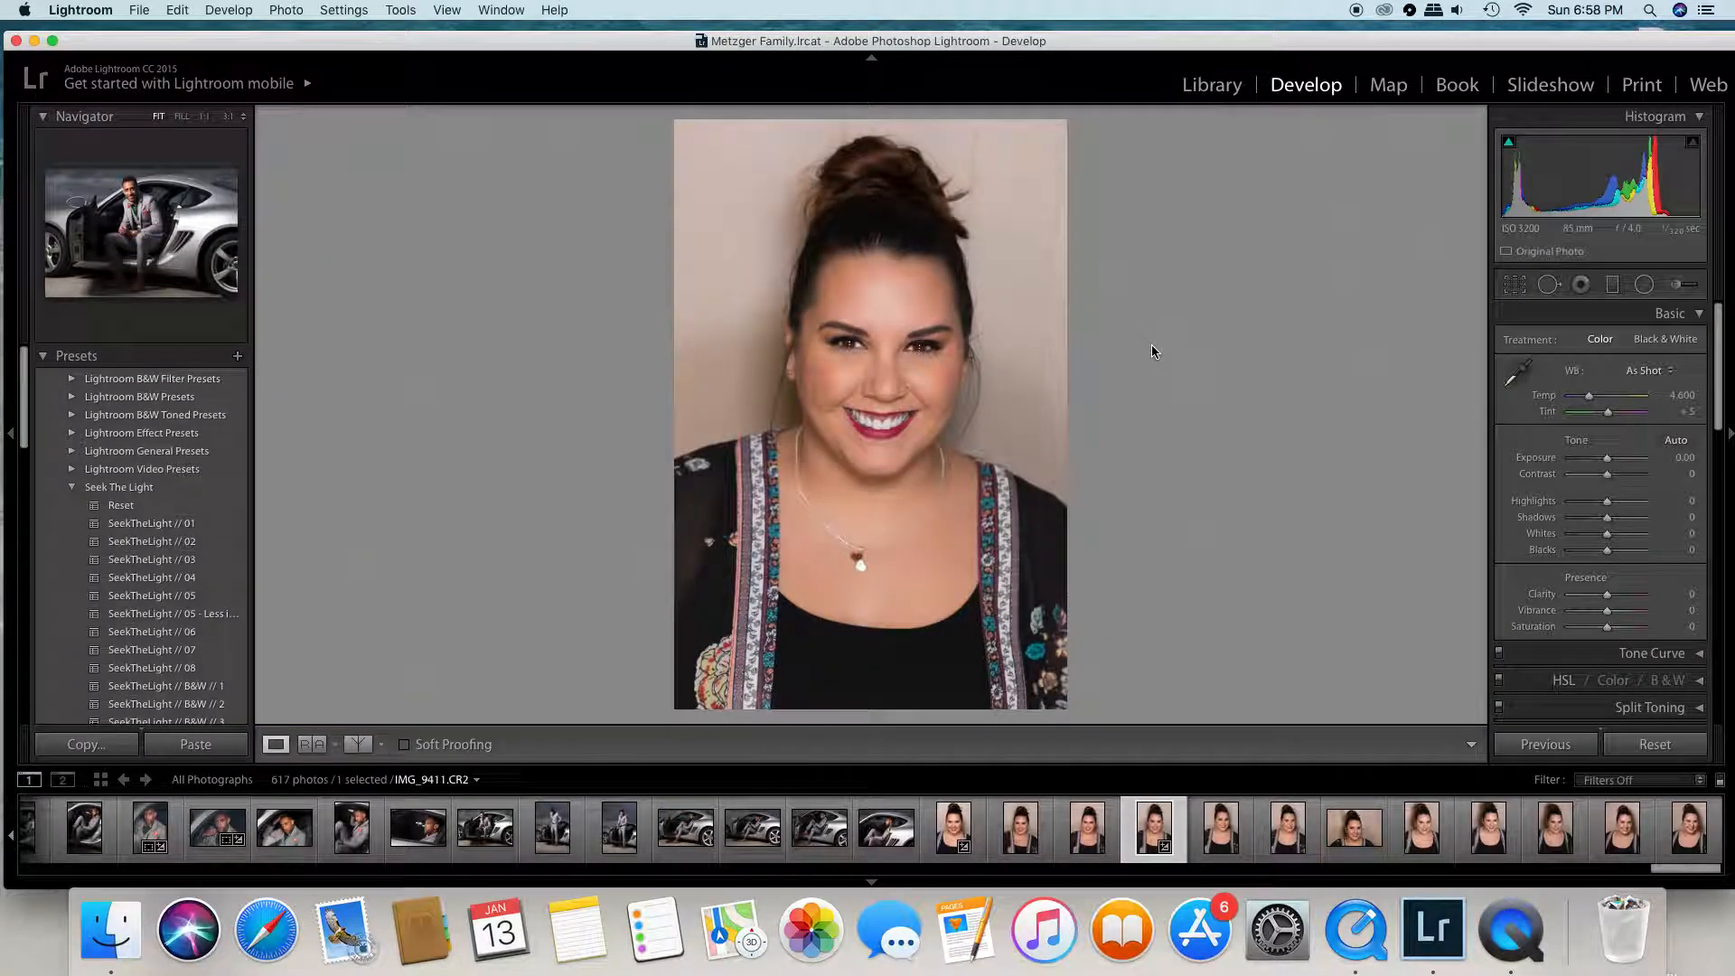